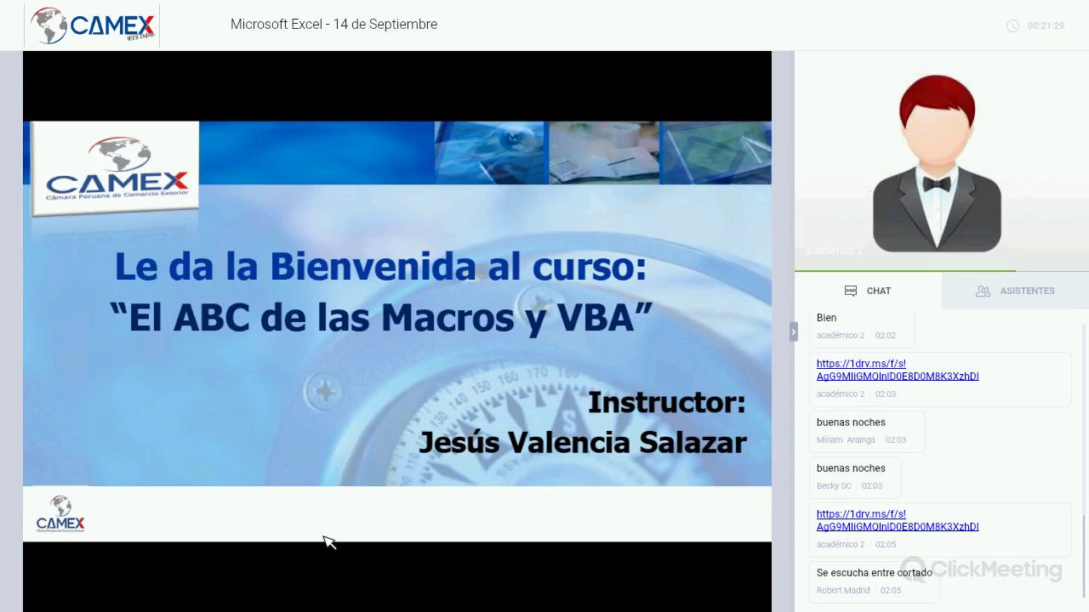
Finish presenting the PowerPoint macro slides and leave the slide show.
mouse_move(358, 575)
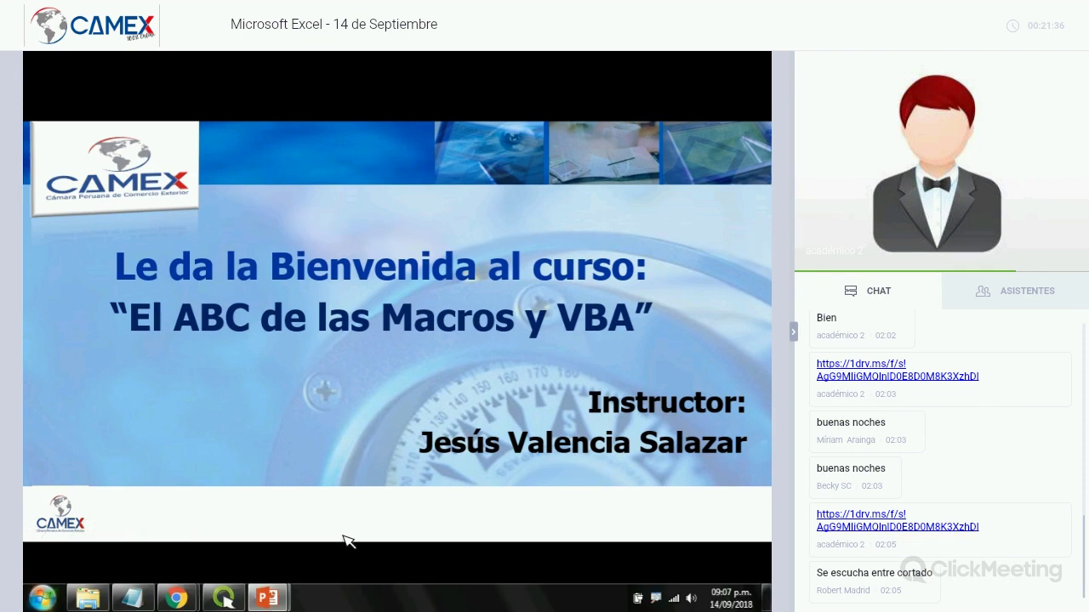
key("super")
left_click(223, 598)
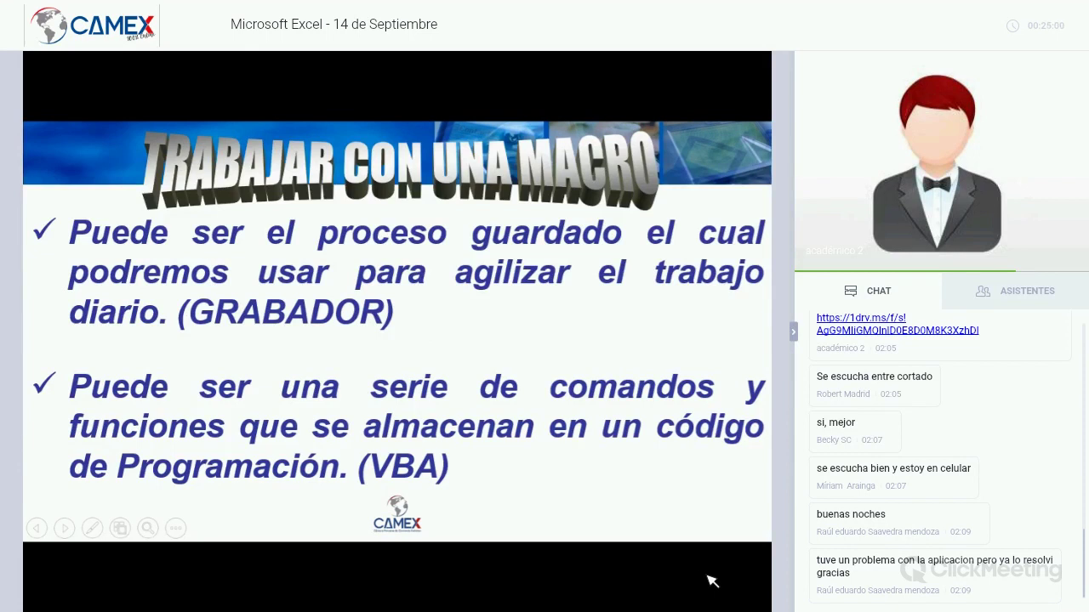
Launch Excel 2013 and start a new blank workbook, Libro1.
key("super")
left_click(198, 274)
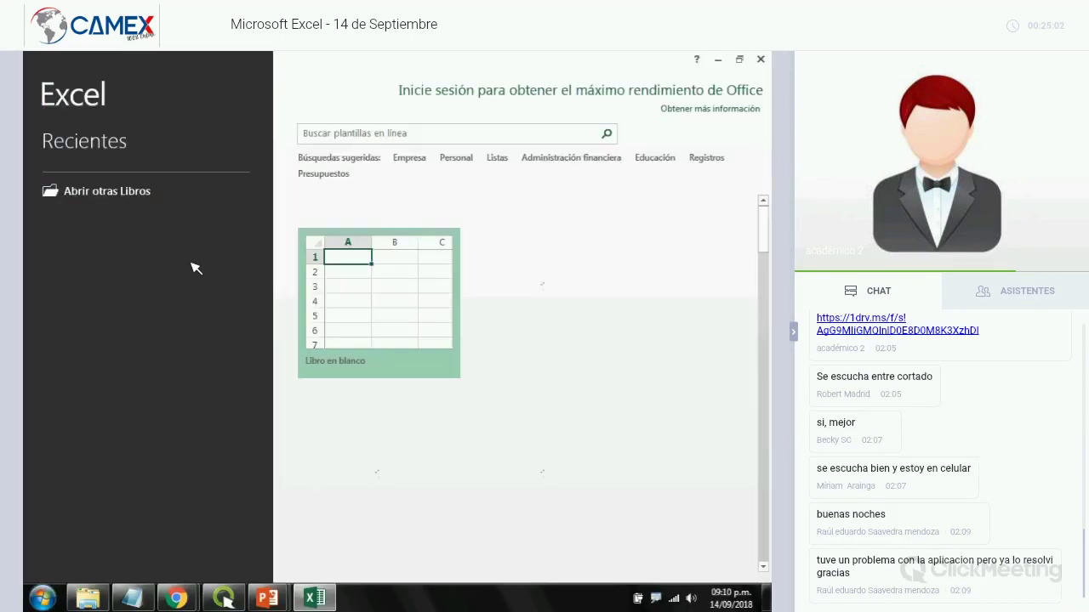
left_click(350, 370)
left_click(349, 365)
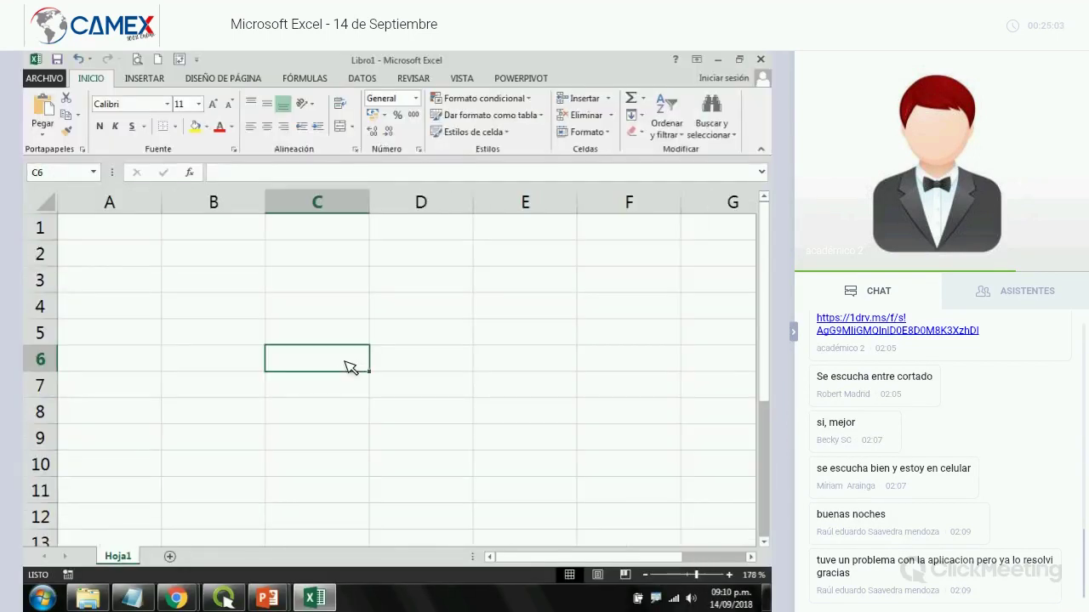
left_click(319, 421)
left_click(230, 290)
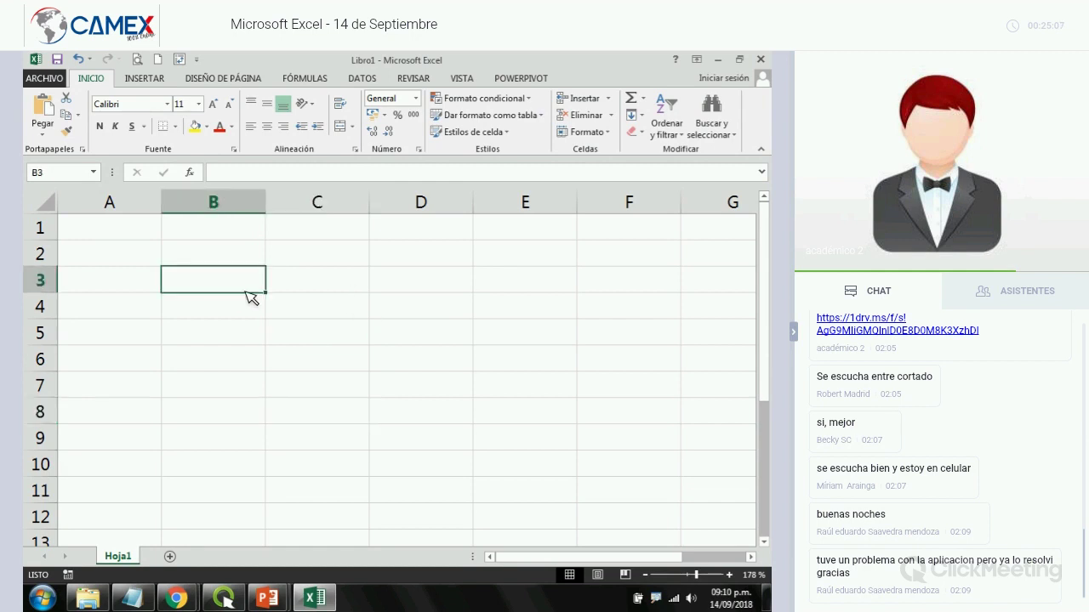
key("Tab")
key("Return")
left_click(395, 300)
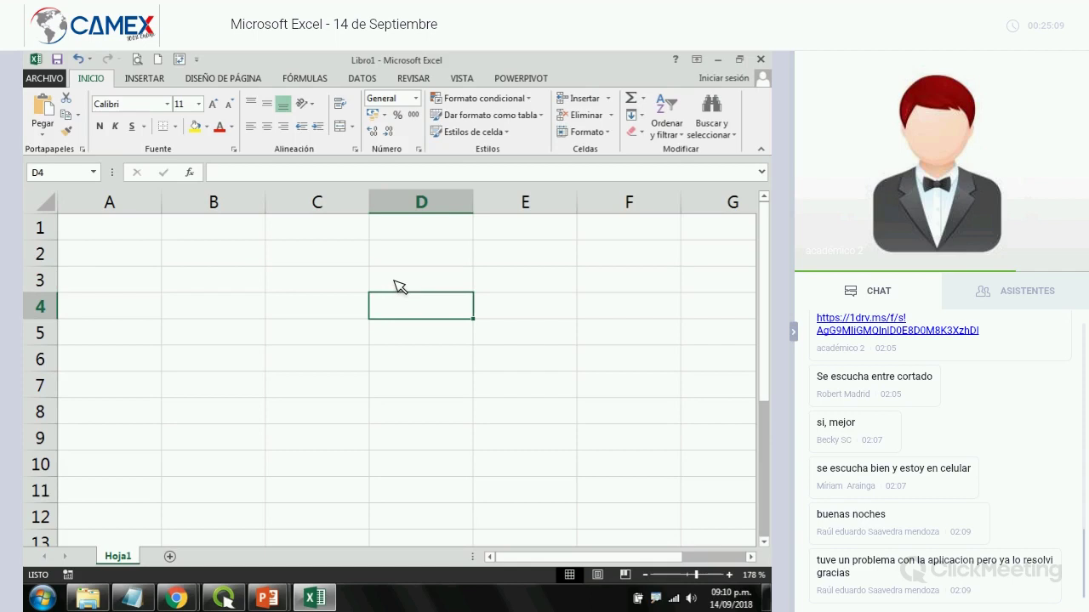
left_click(393, 281)
left_click(235, 286)
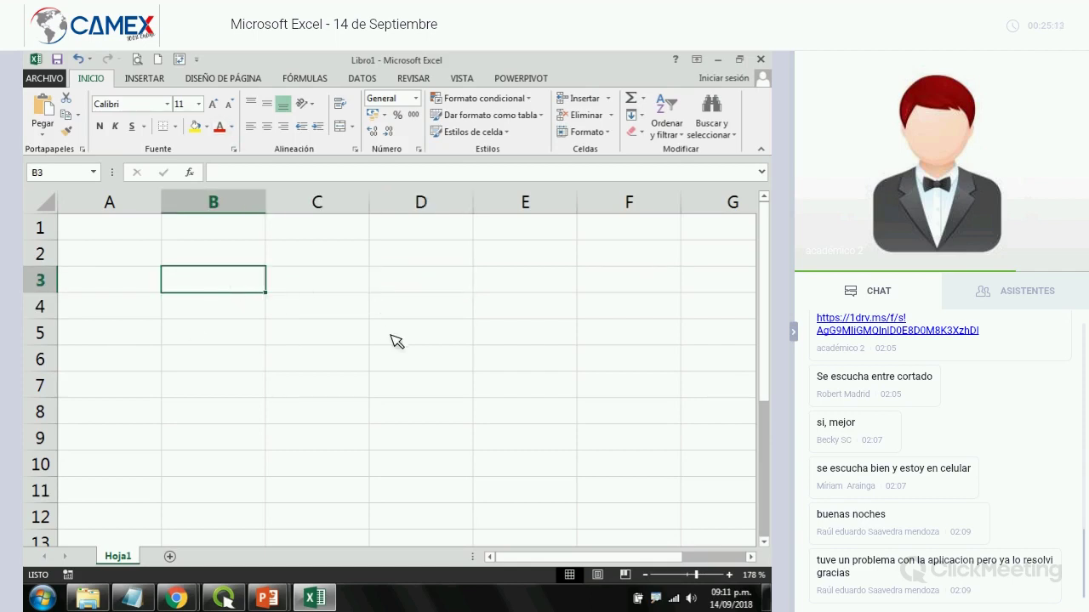
left_click(332, 290)
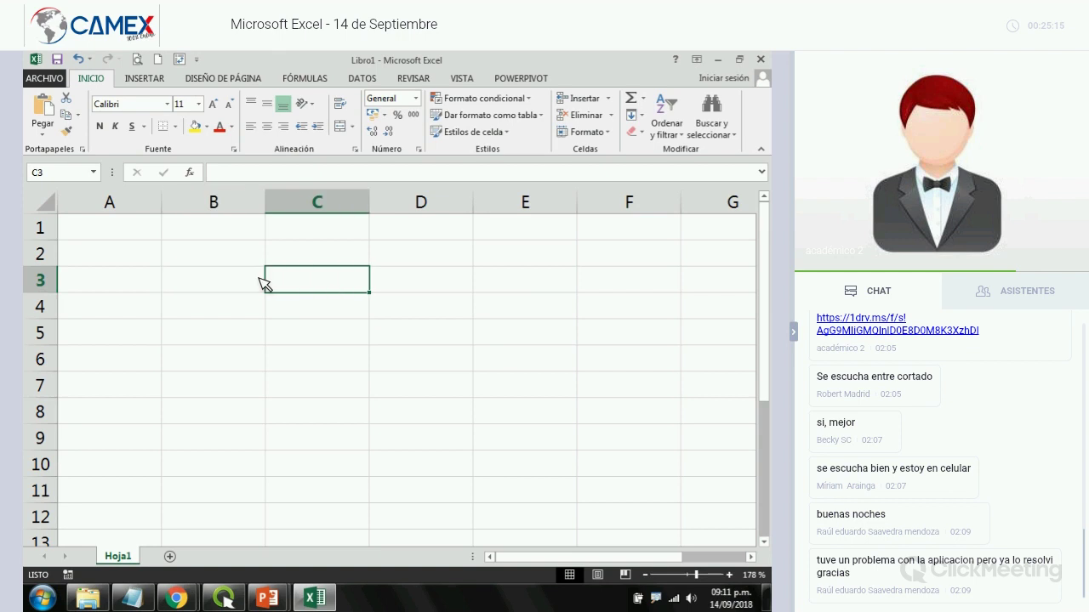
key("Left")
key("Right")
left_click(226, 277)
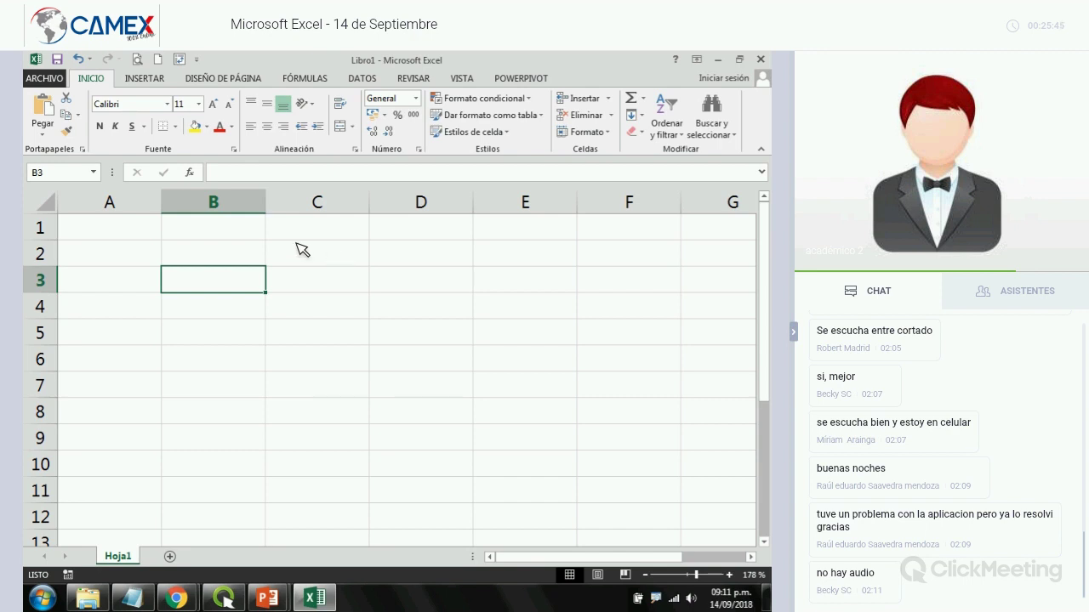
Apply Bold (N) to cell B2 of Hoja1, then reselect B2.
left_click(220, 245)
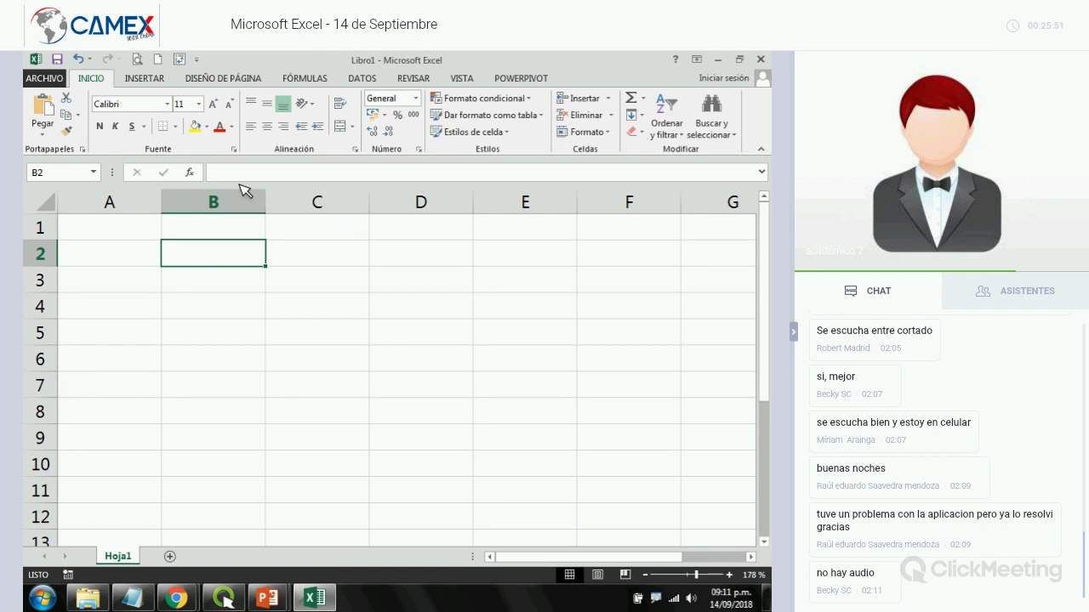
left_click(100, 126)
key("Return")
left_click(130, 298)
left_click(205, 265)
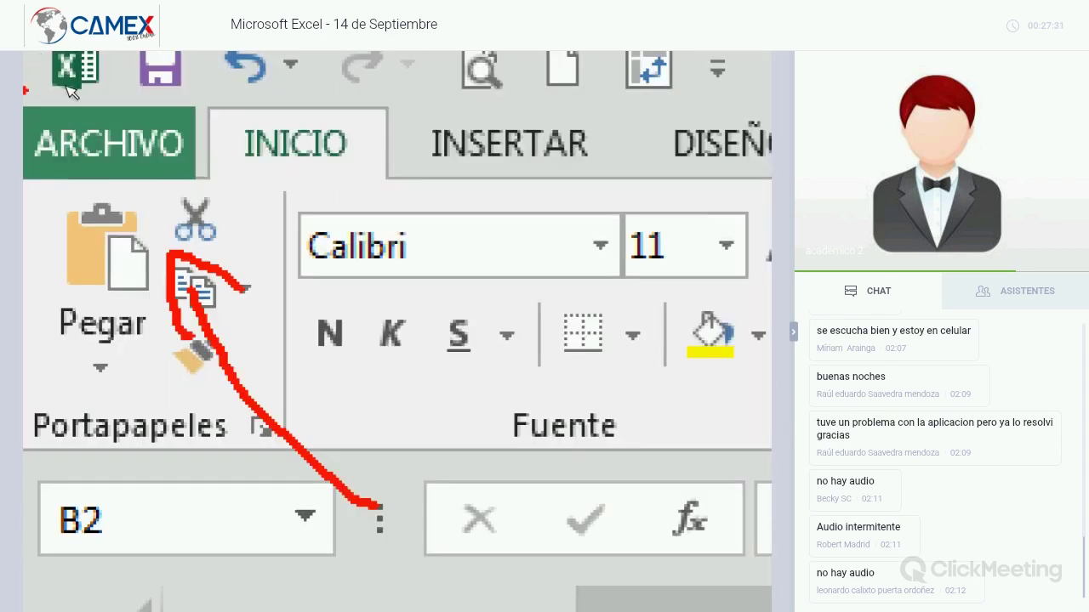
Open Excel Options from ARCHIVO and go to the Centro de confianza section.
left_click_drag(24, 88, 245, 204)
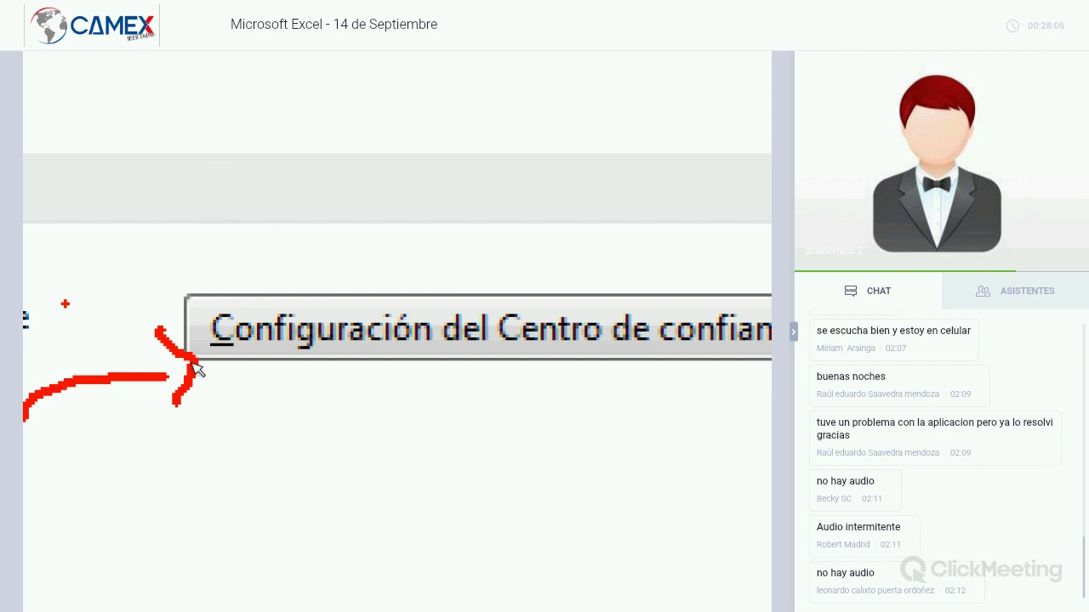
Open Configuración del Centro de confianza to show the macro settings.
left_click(228, 308)
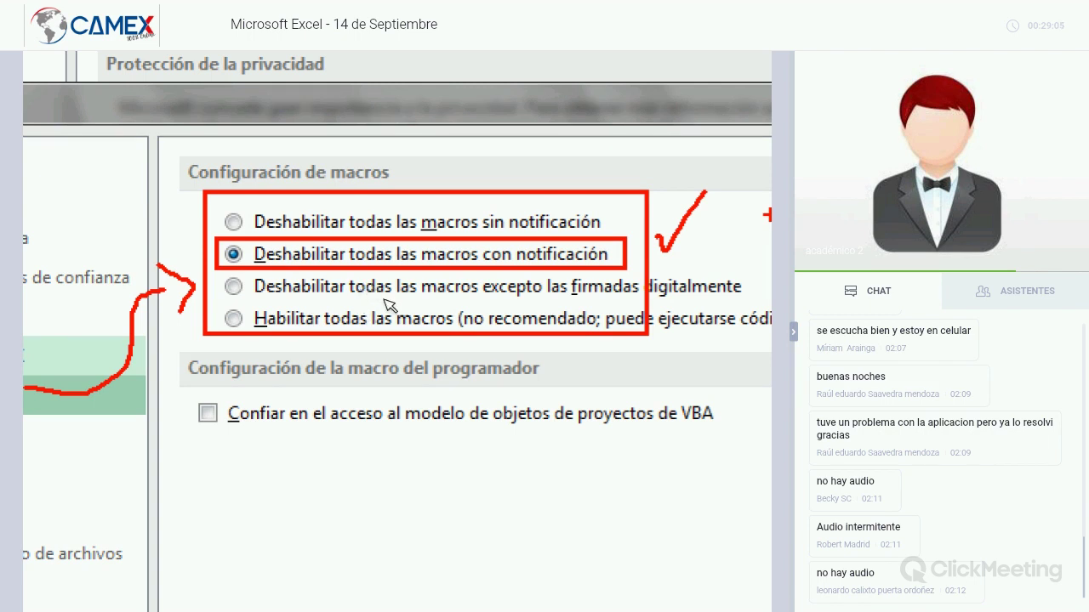
Choose Habilitar todas las macros and accept both settings dialogs.
left_click(446, 318)
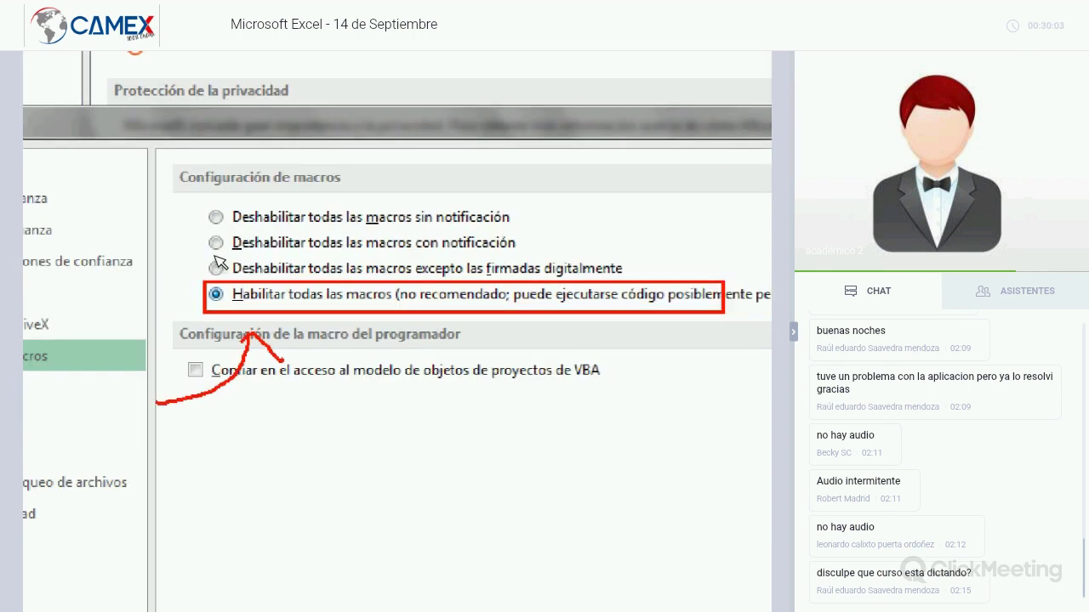
key("Return")
key("Return")
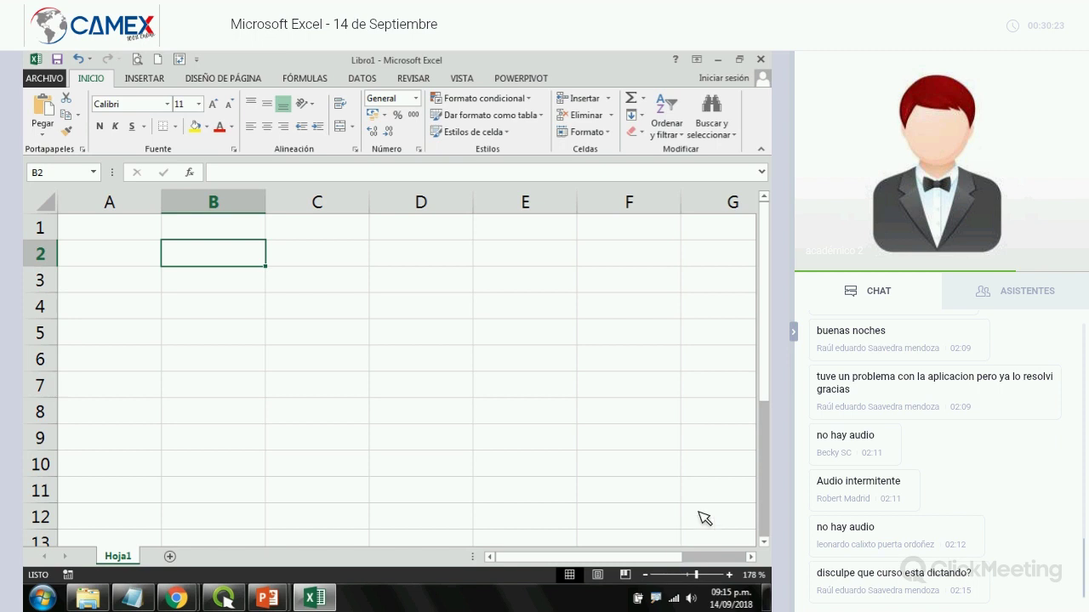
key("ctrl+a")
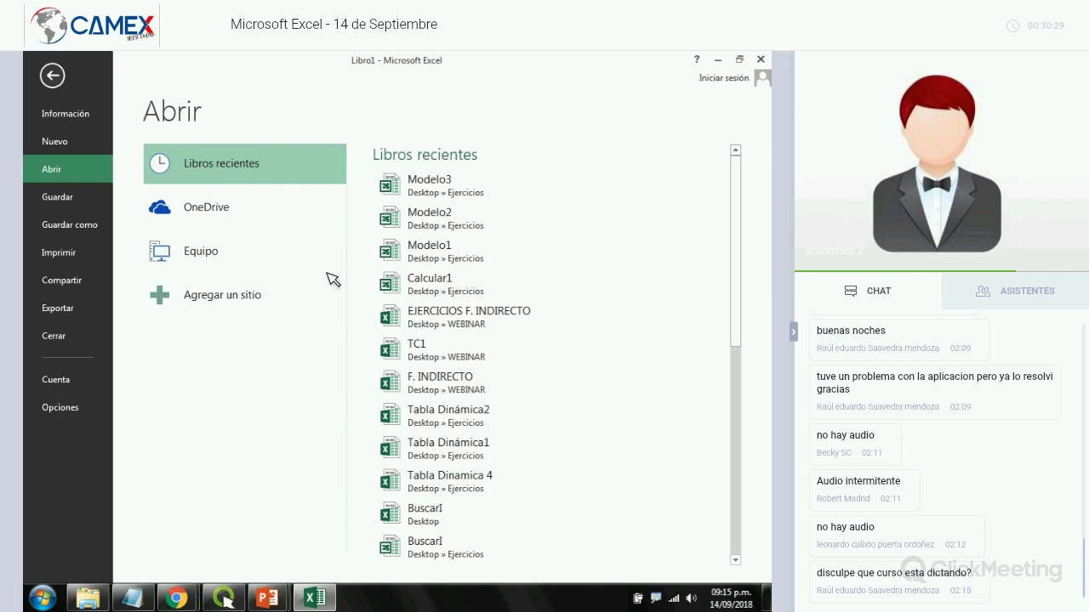
key("Escape")
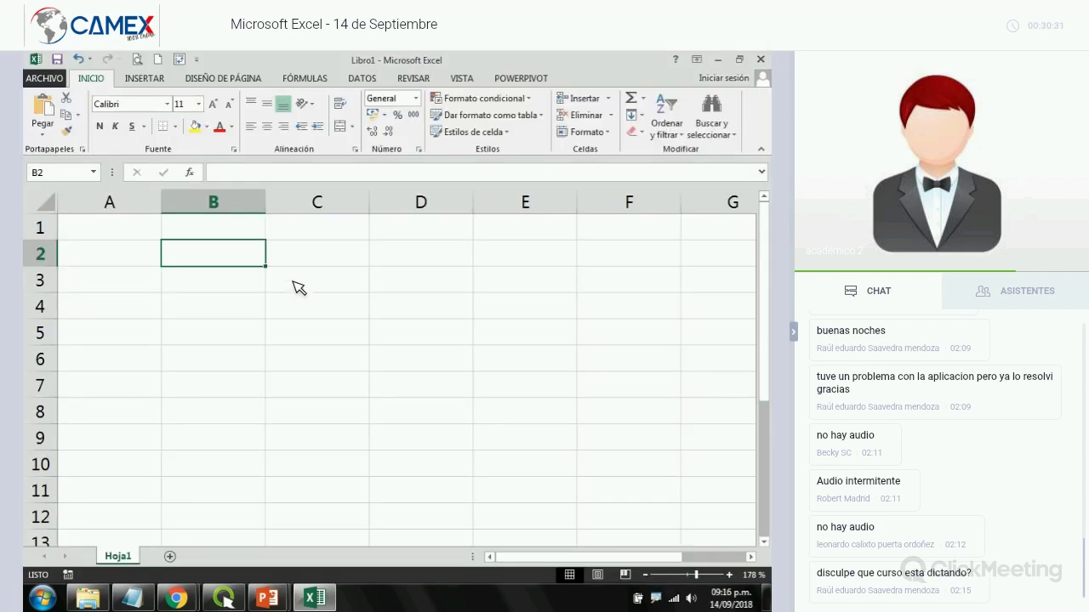
Enter JESUS in cell B2 of Hoja1, then reselect B2.
left_click(226, 281)
left_click(251, 254)
left_click(244, 304)
left_click(250, 260)
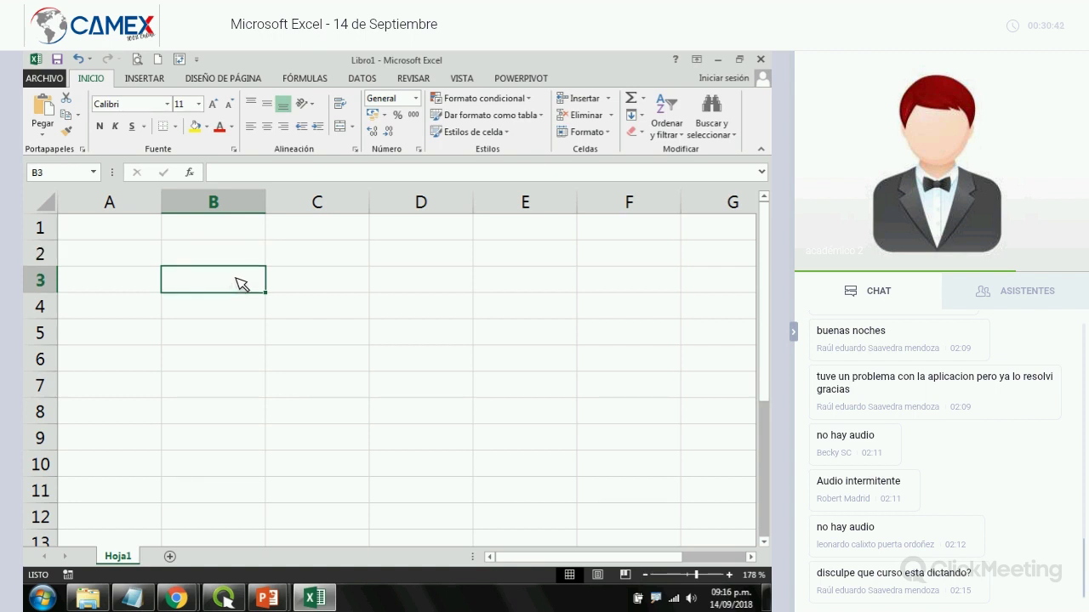
left_click(298, 284)
left_click(291, 257)
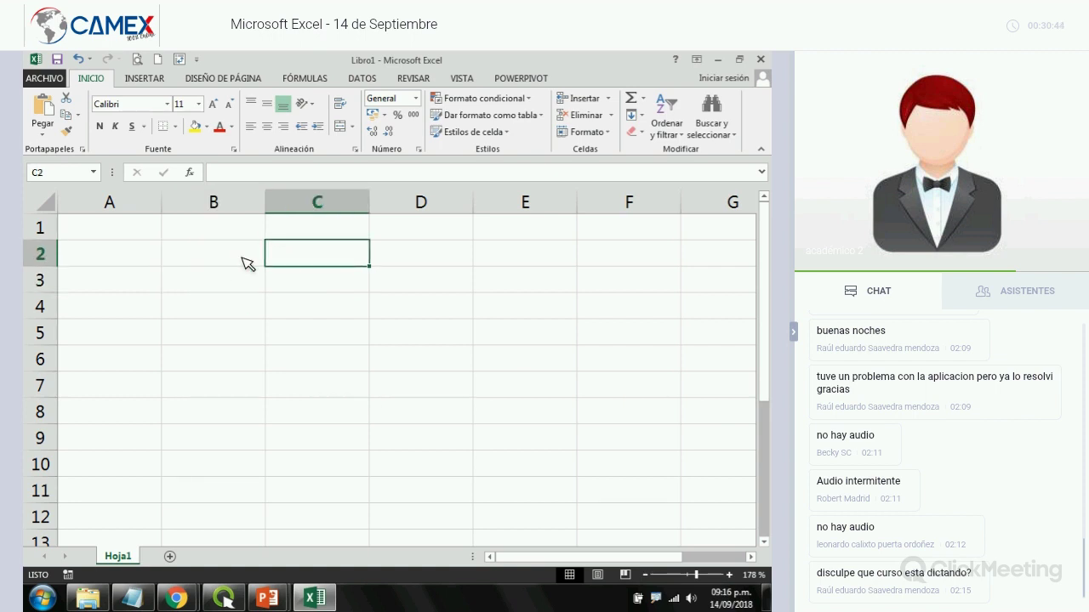
left_click(246, 263)
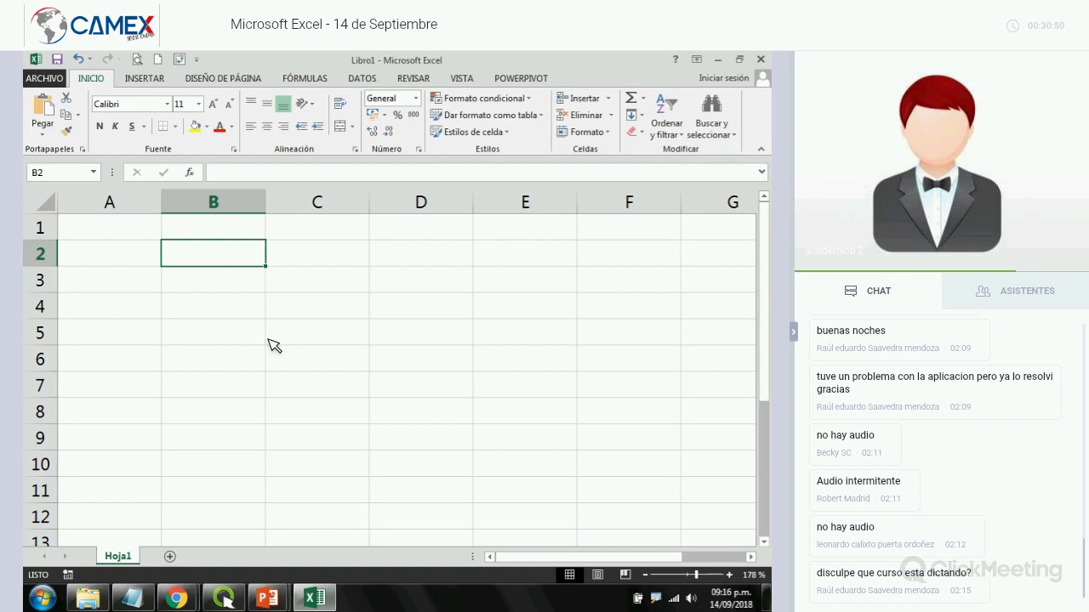
type("JESUS")
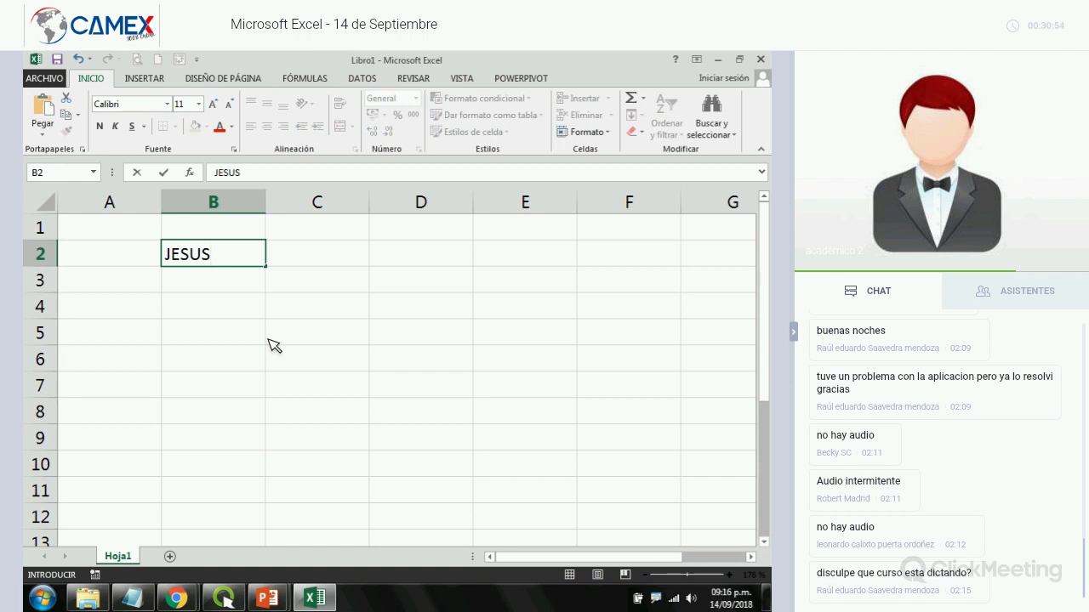
key("Return")
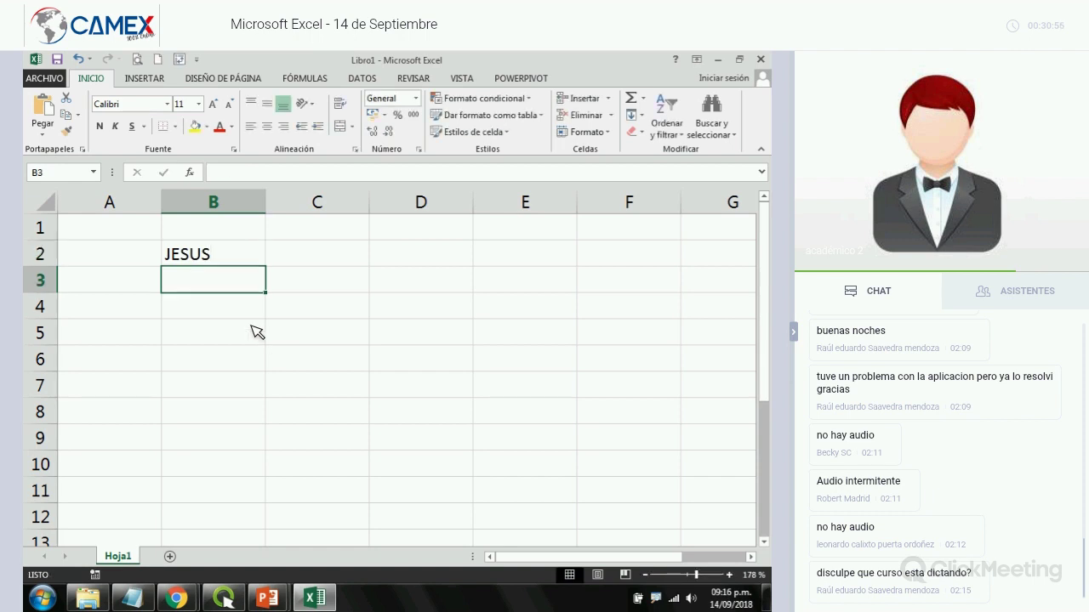
left_click(192, 338)
left_click(229, 264)
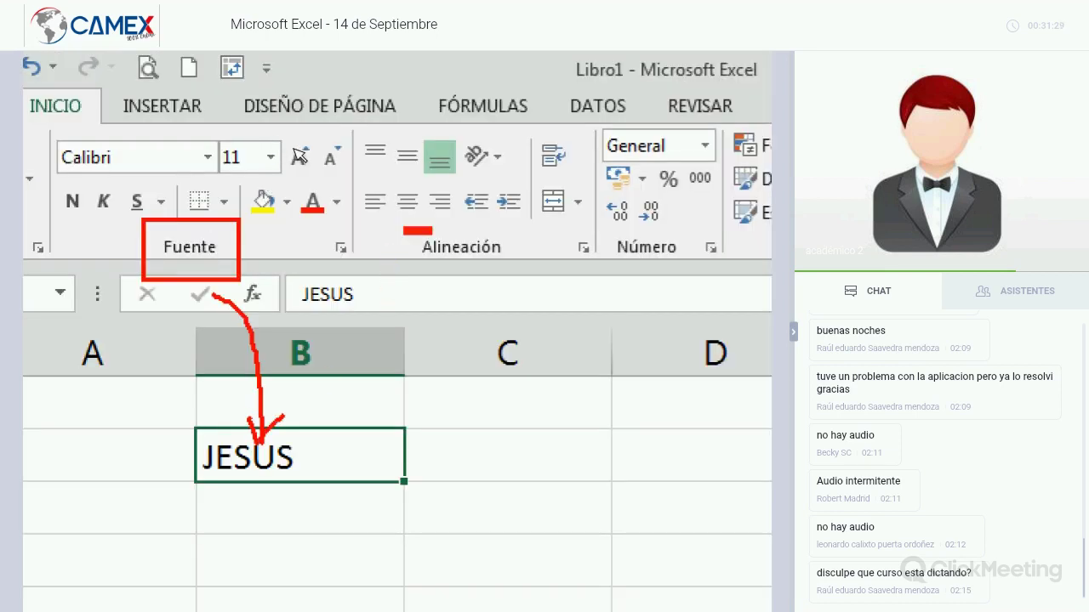
mouse_move(404, 226)
left_mouse_down()
mouse_move(522, 269)
mouse_move(334, 435)
mouse_move(367, 414)
left_mouse_up()
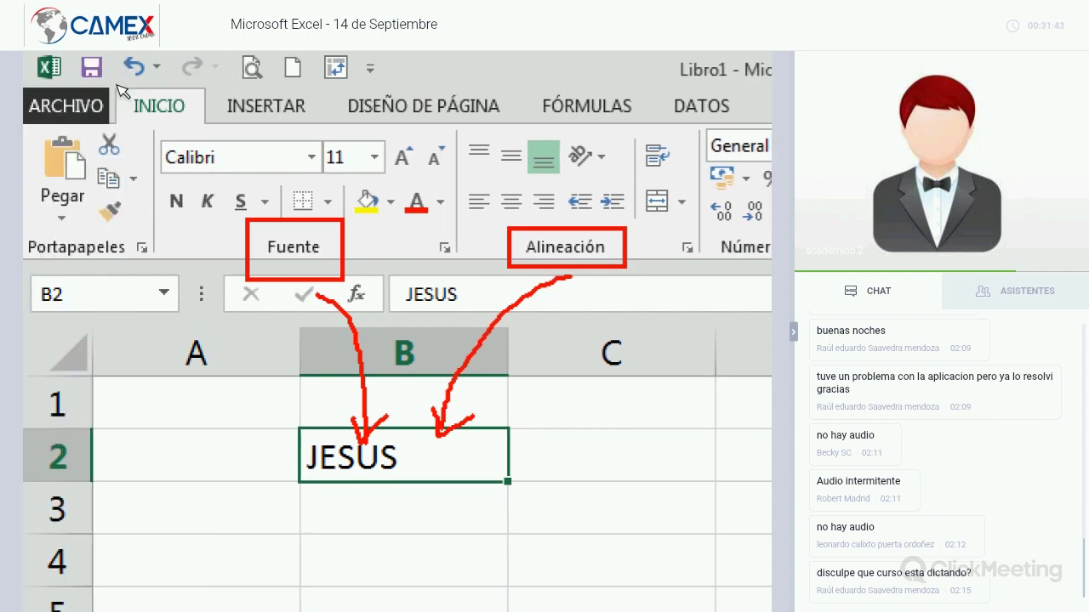
left_click_drag(202, 117, 122, 87)
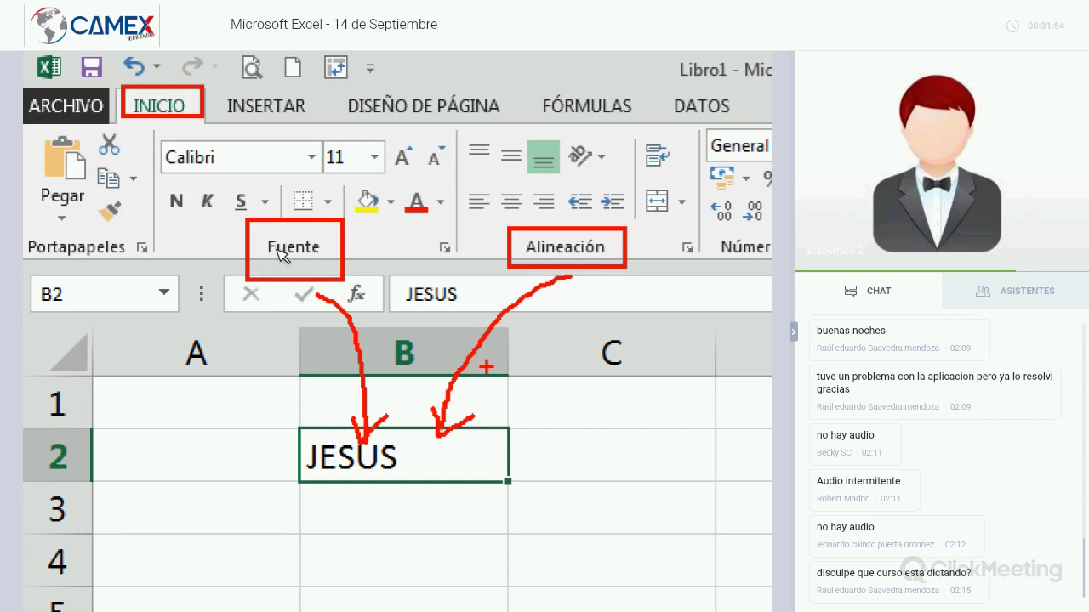
left_click_drag(528, 446, 610, 394)
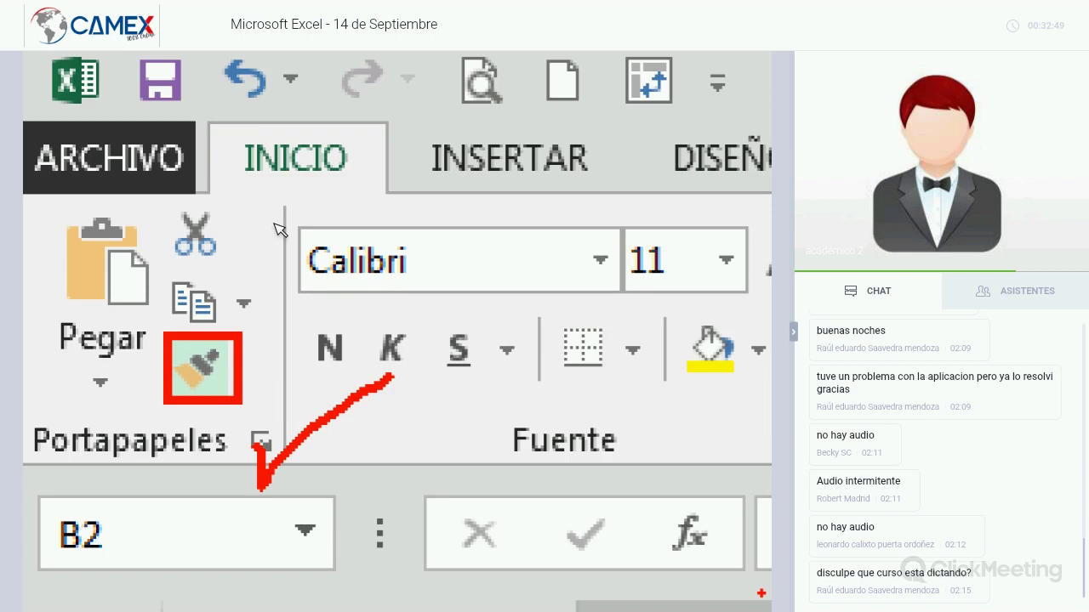
left_click(432, 290)
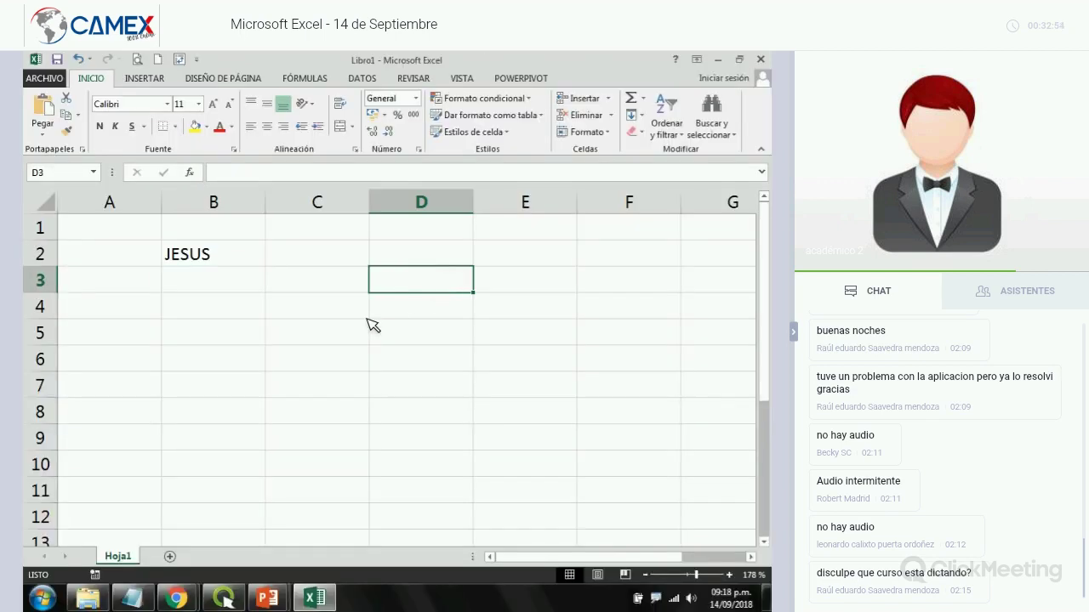
key("Up")
key("Left")
key("Left")
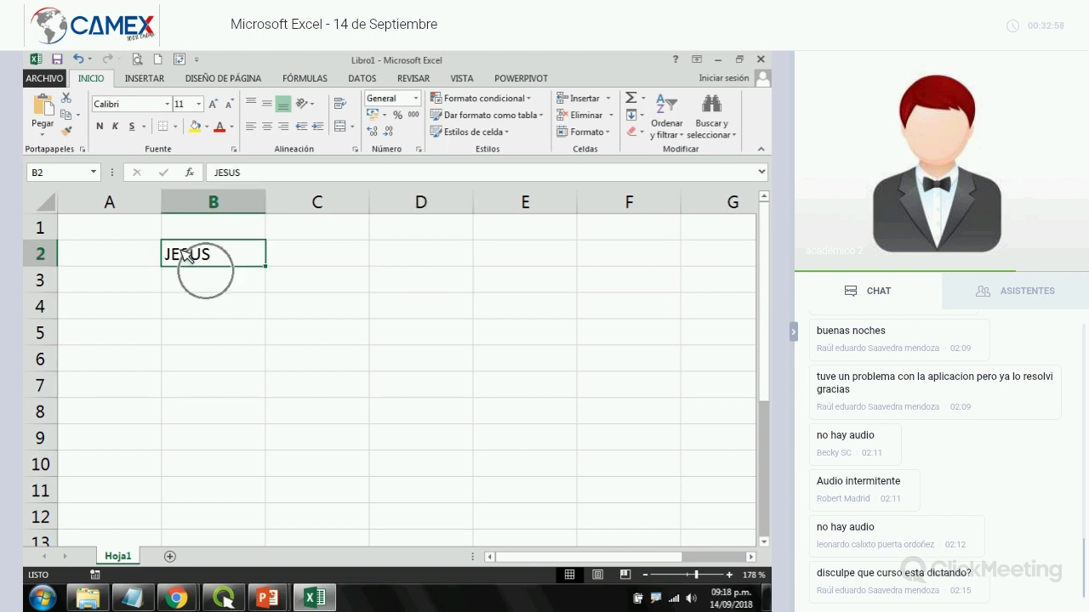
key("Down")
key("Down")
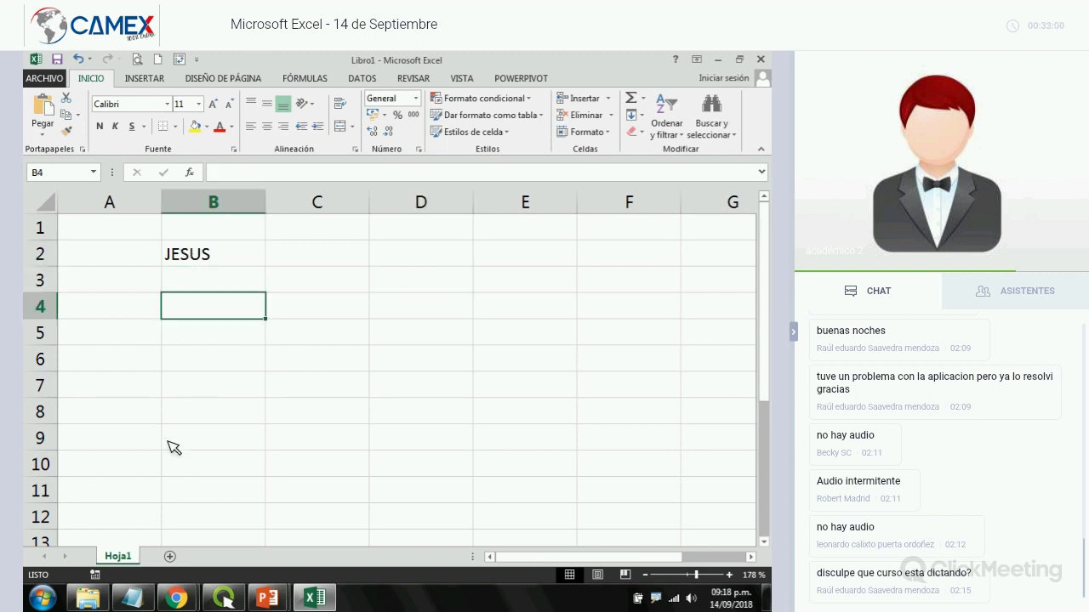
key("Up")
key("Up")
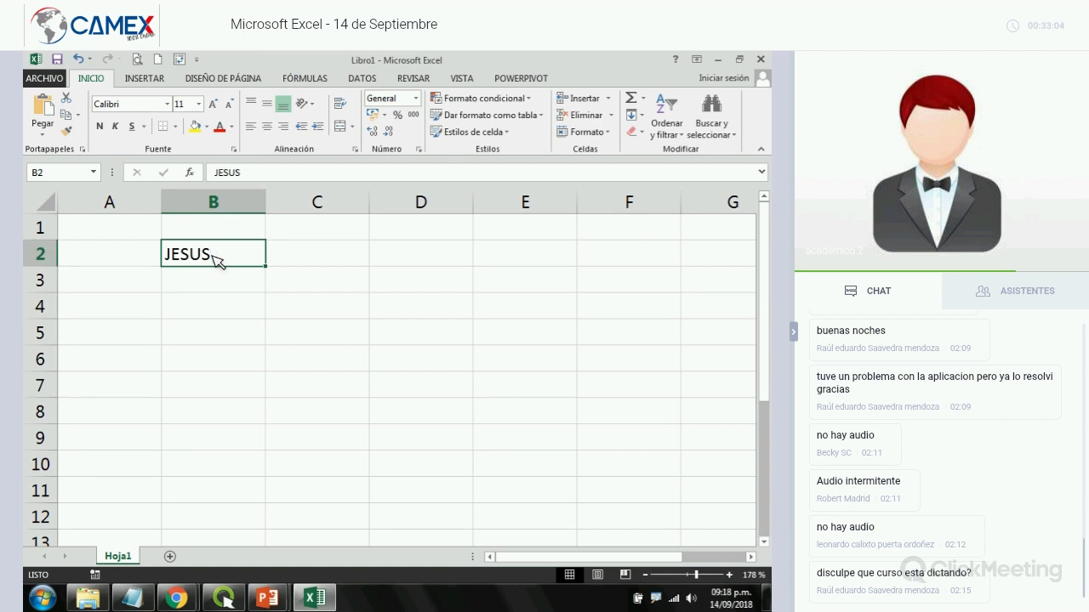
left_click(213, 255)
key("Down")
key("Down")
left_click(224, 262)
key("Down")
key("Down")
left_click(224, 263)
left_click(219, 247)
left_click(218, 266)
left_click(203, 298)
left_click(219, 257)
left_click(204, 262)
Open the Macros menu on the VISTA tab to reach Grabar macro.
left_click(464, 82)
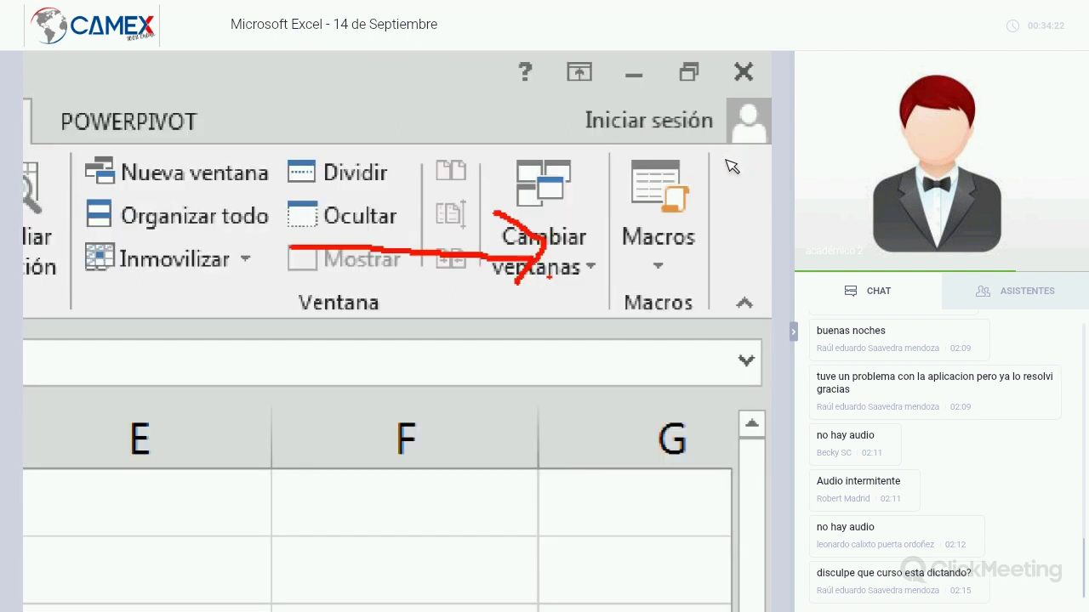
left_click(677, 174)
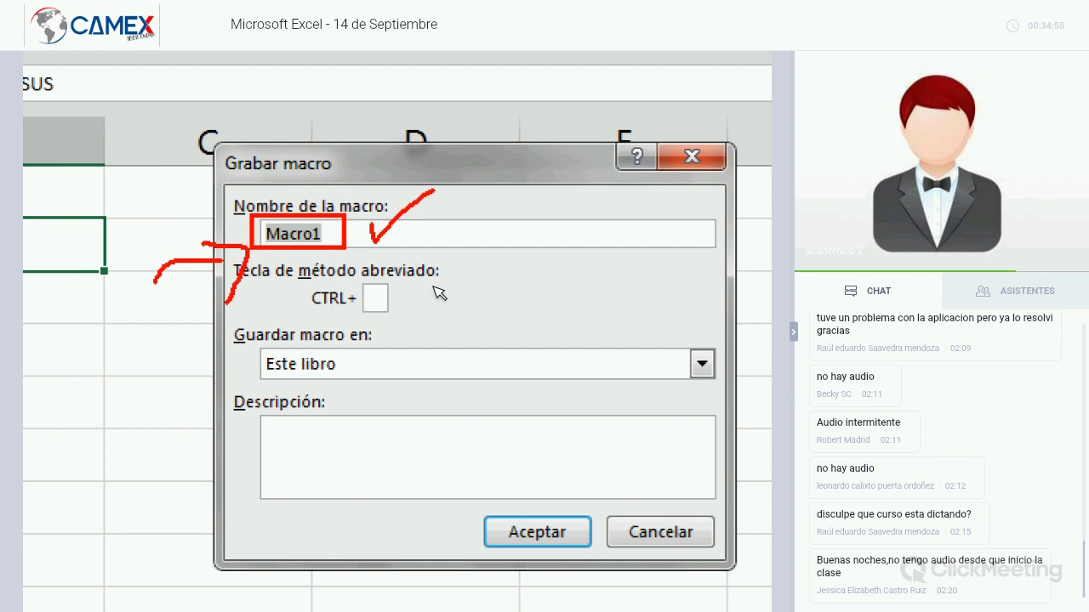
Name the macro FORMATO1 with shortcut Ctrl+f, stored in Este libro.
type("formato1")
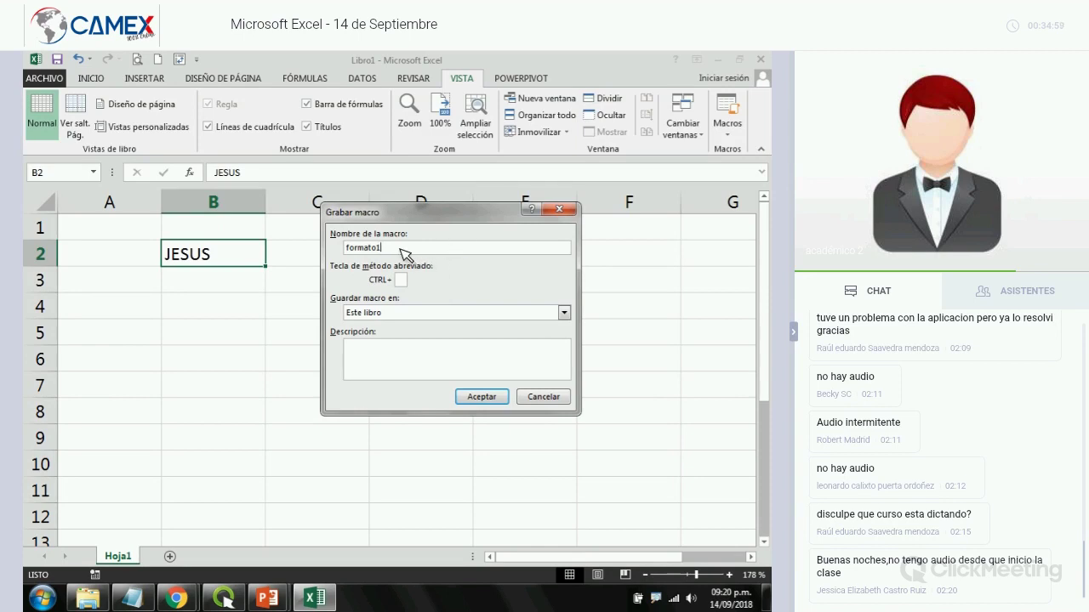
key("shift+Home")
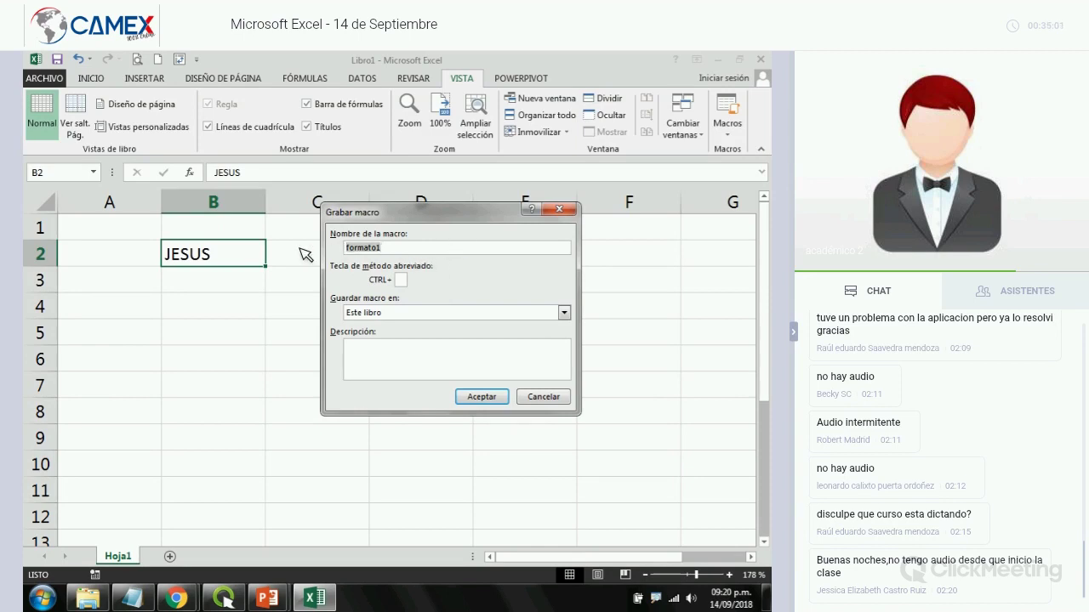
type("FORM")
type("ATO1")
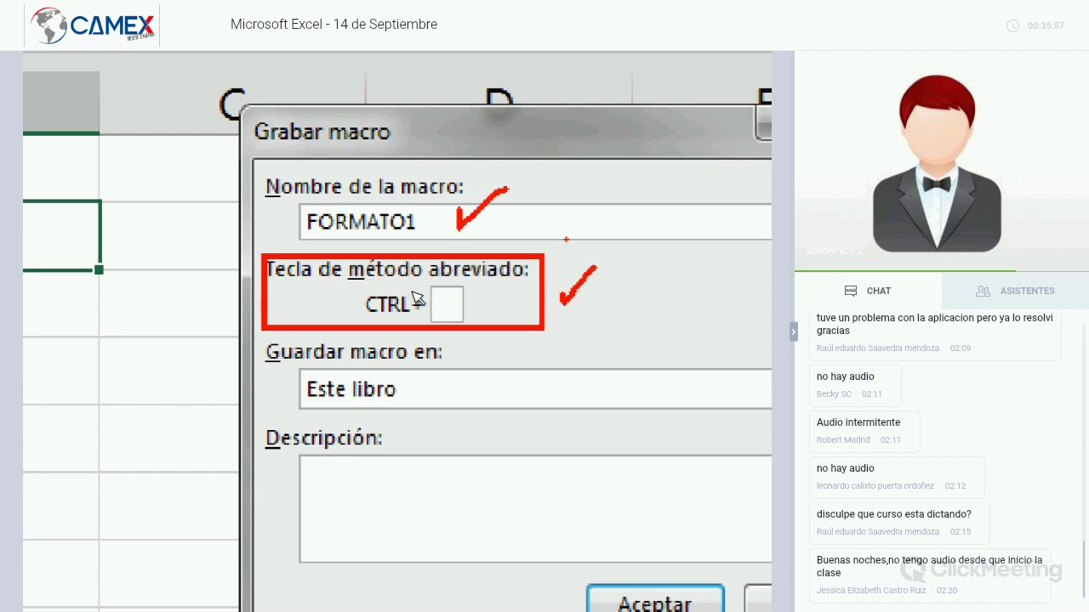
type("F")
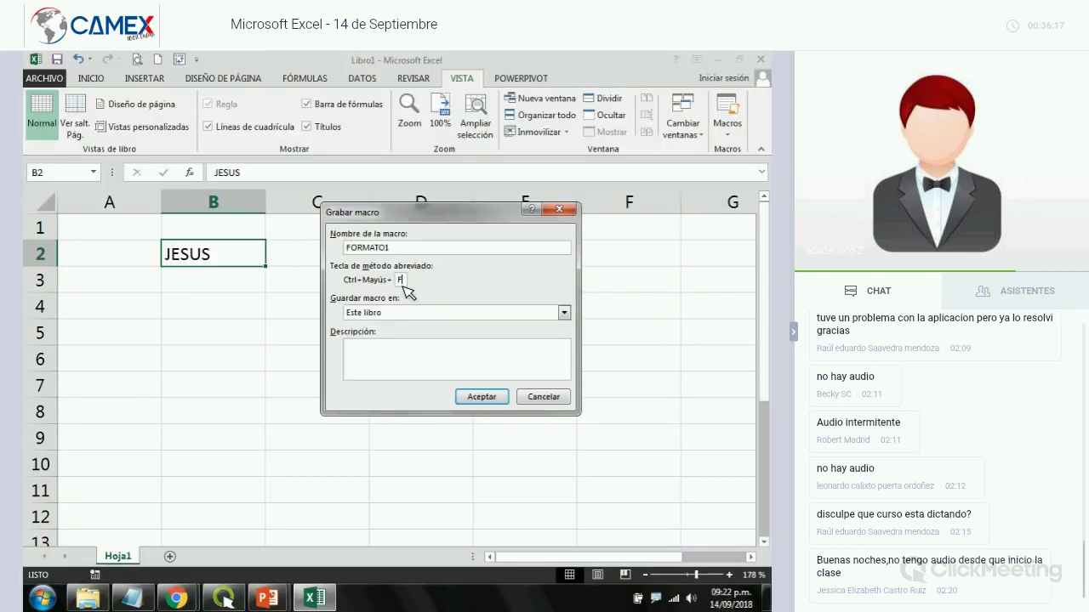
type("f")
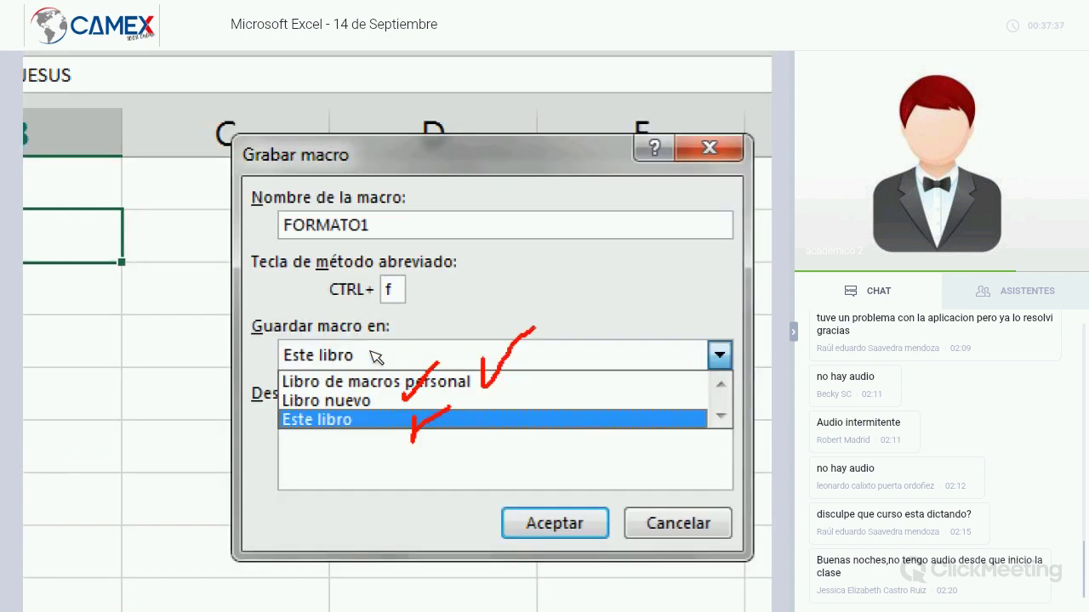
left_click(376, 358)
type("GU")
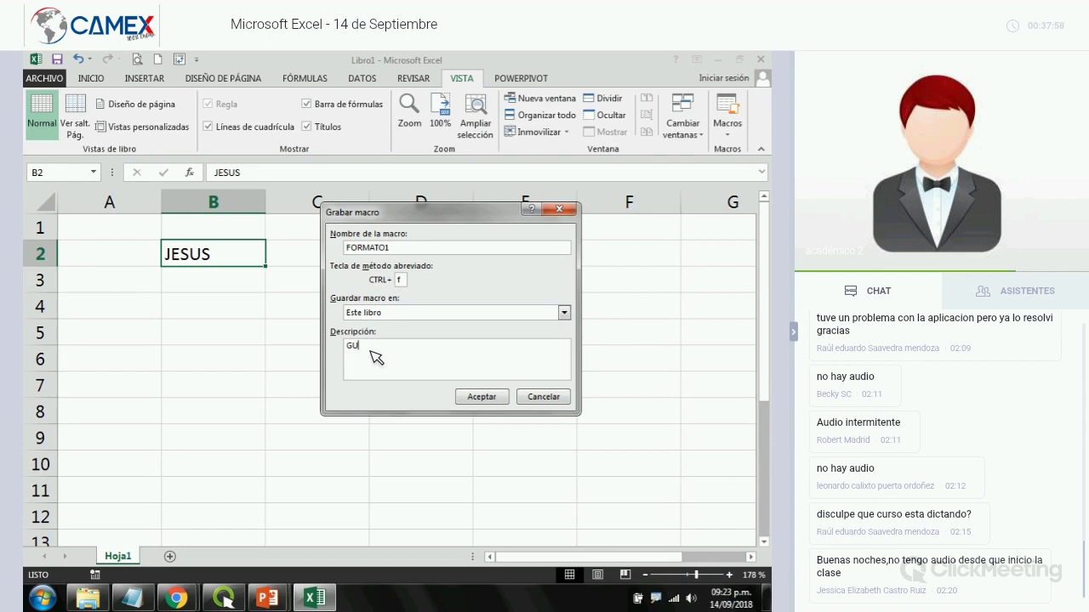
Complete the macro description as 'GUARDA EL FORMATO DE LA EMPRESA'.
type("ARDA EL FORMATO DE LA E")
type("MPRES")
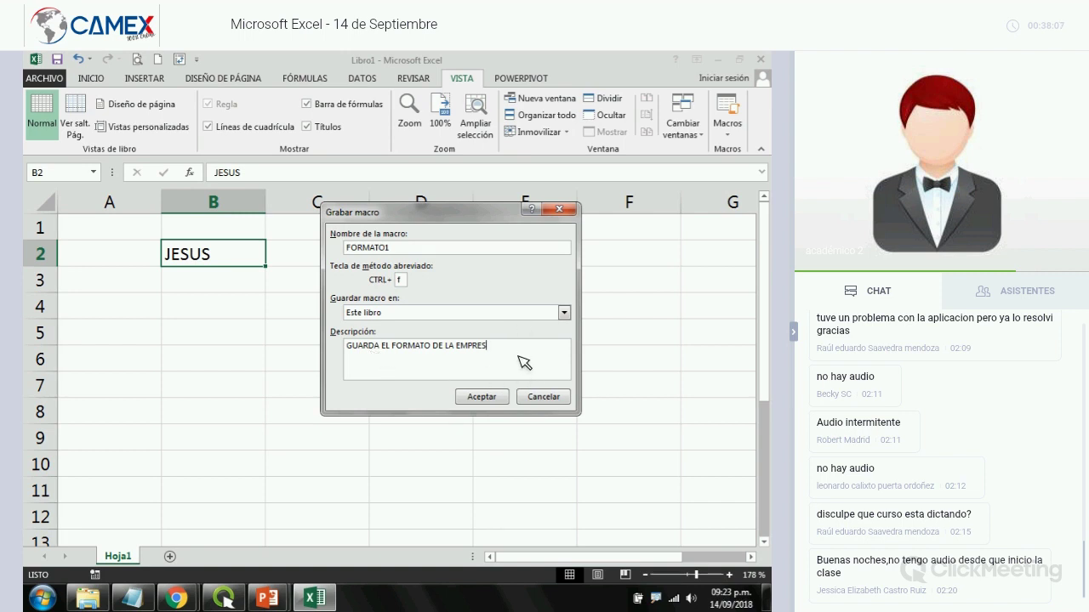
type("a")
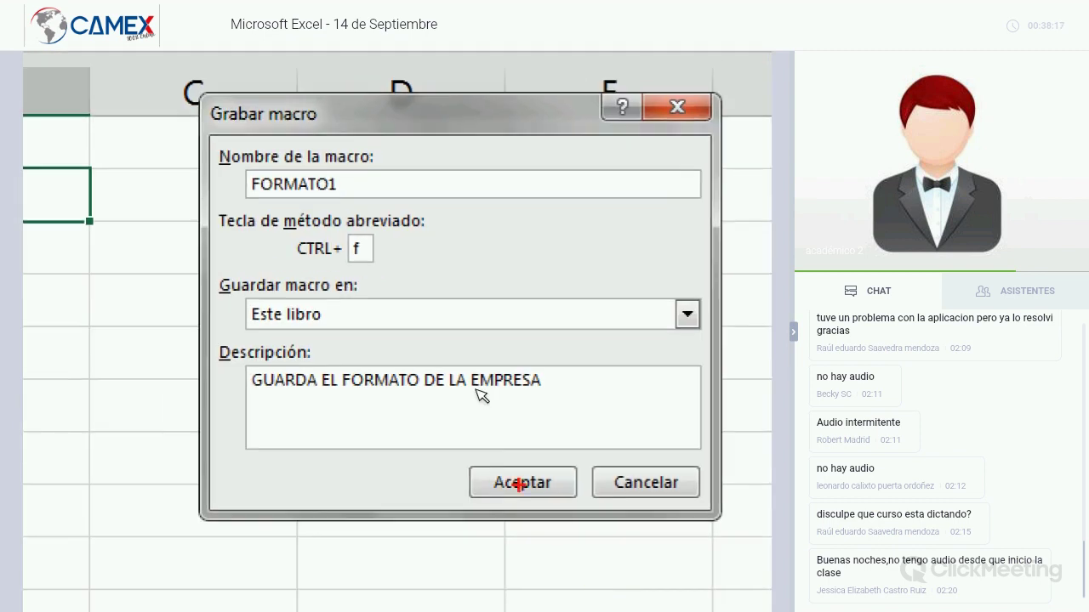
left_click_drag(505, 455, 639, 385)
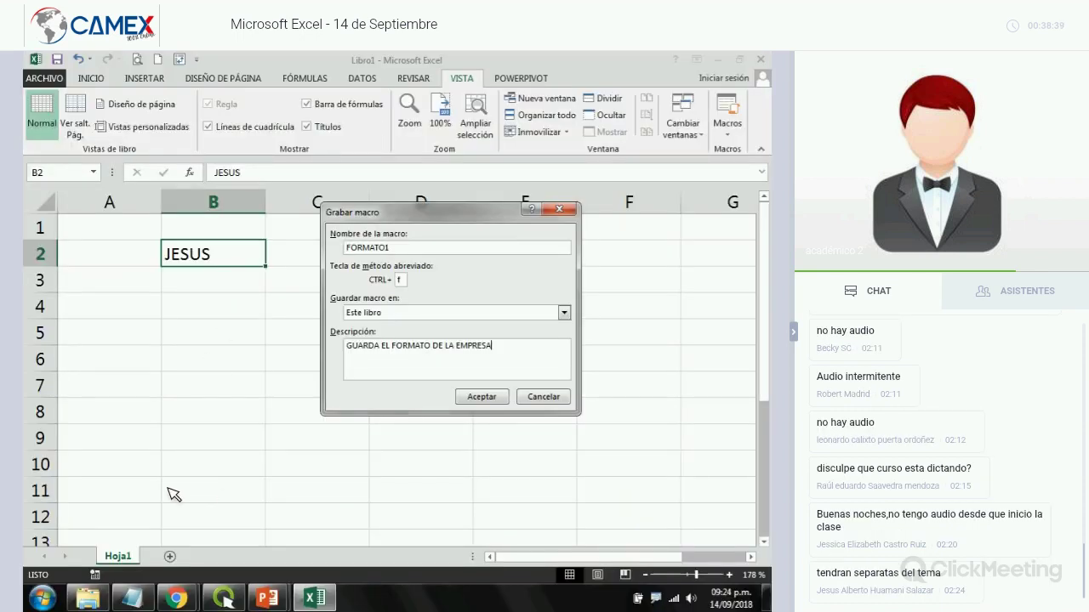
mouse_move(174, 598)
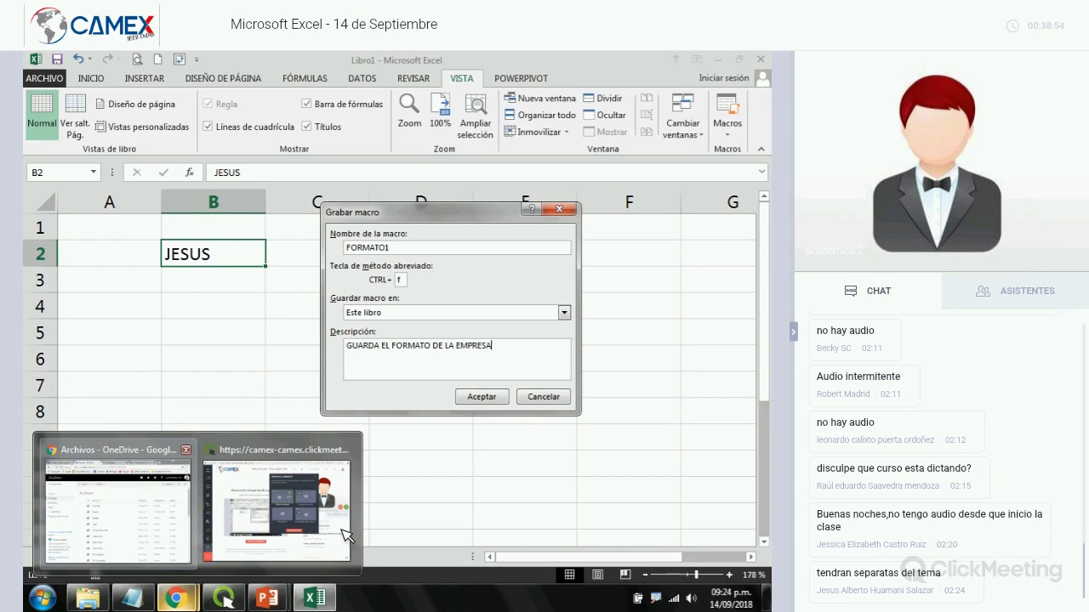
Read the newest ClickMeeting chat messages, then bring the Notepad list of links forward.
left_click(346, 535)
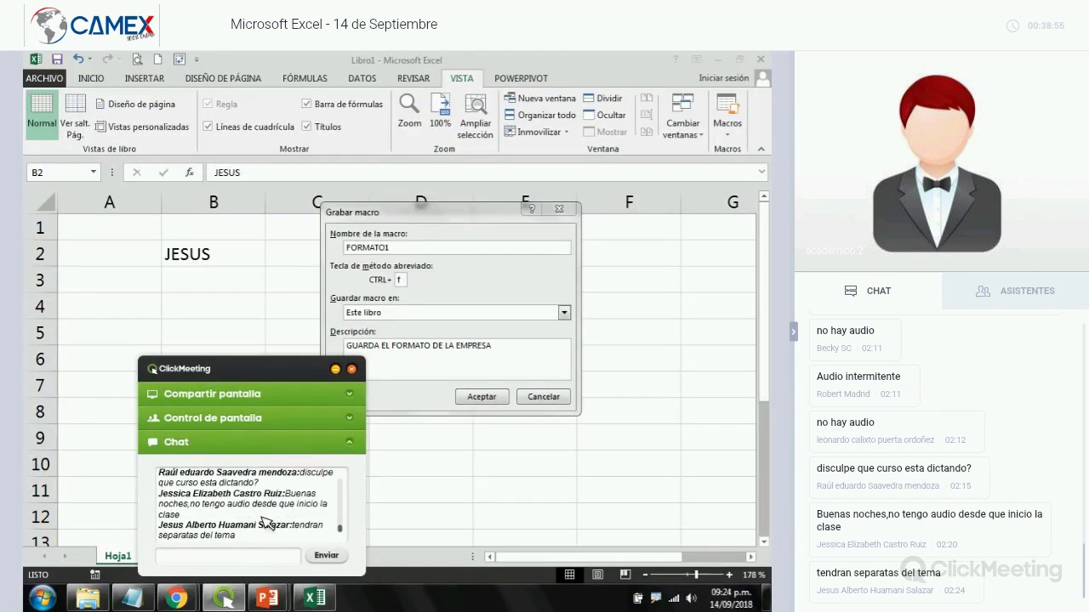
left_click(205, 562)
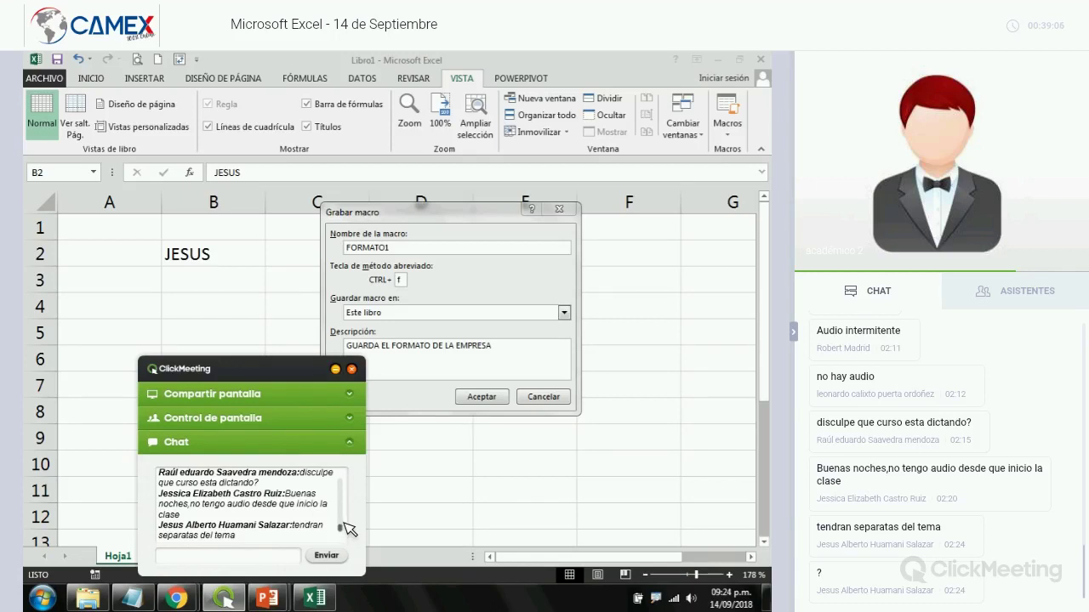
scroll(345, 525, "down", 1)
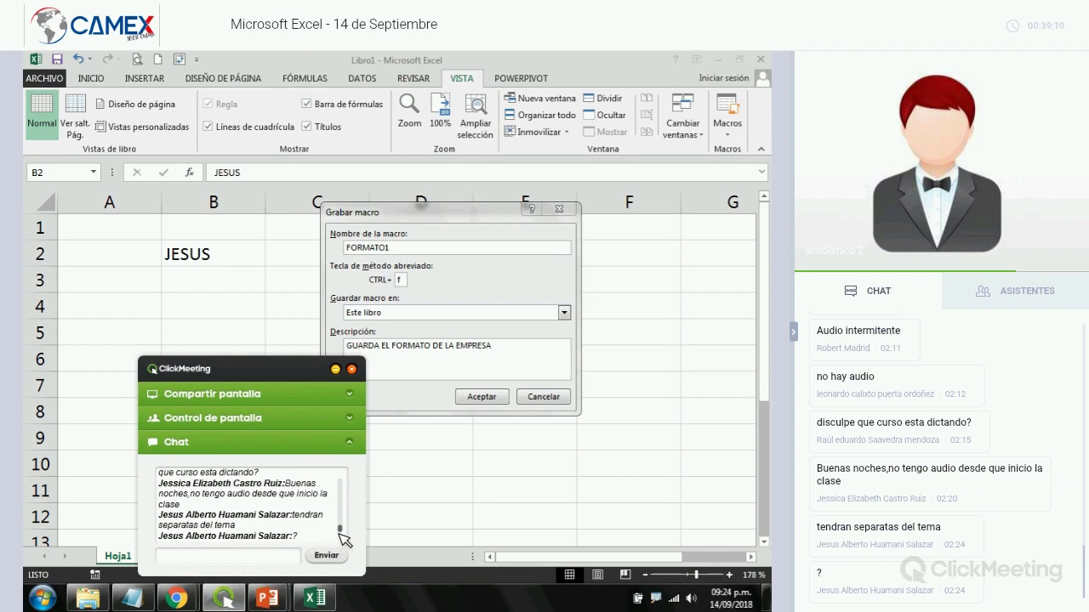
left_click(149, 600)
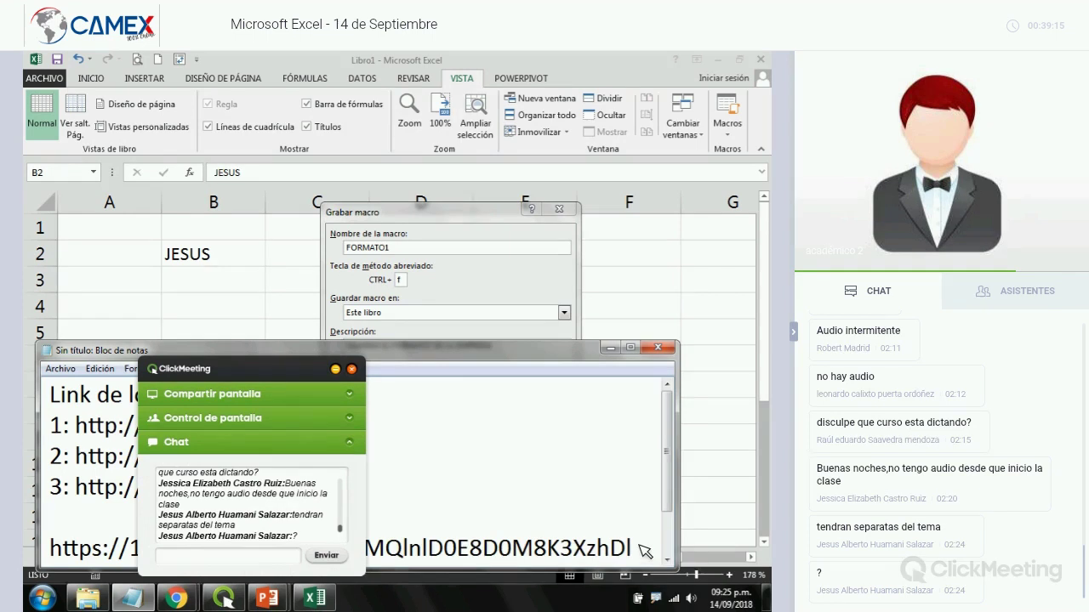
Copy the 1drv.ms OneDrive link from Notepad and post it in the meeting chat.
double_click(132, 553)
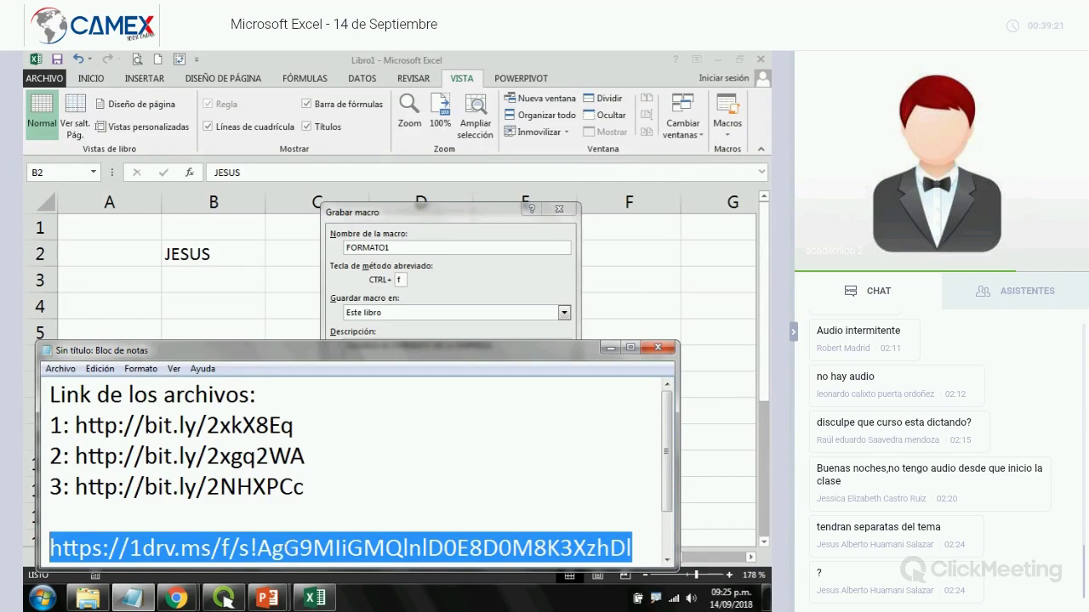
mouse_move(312, 605)
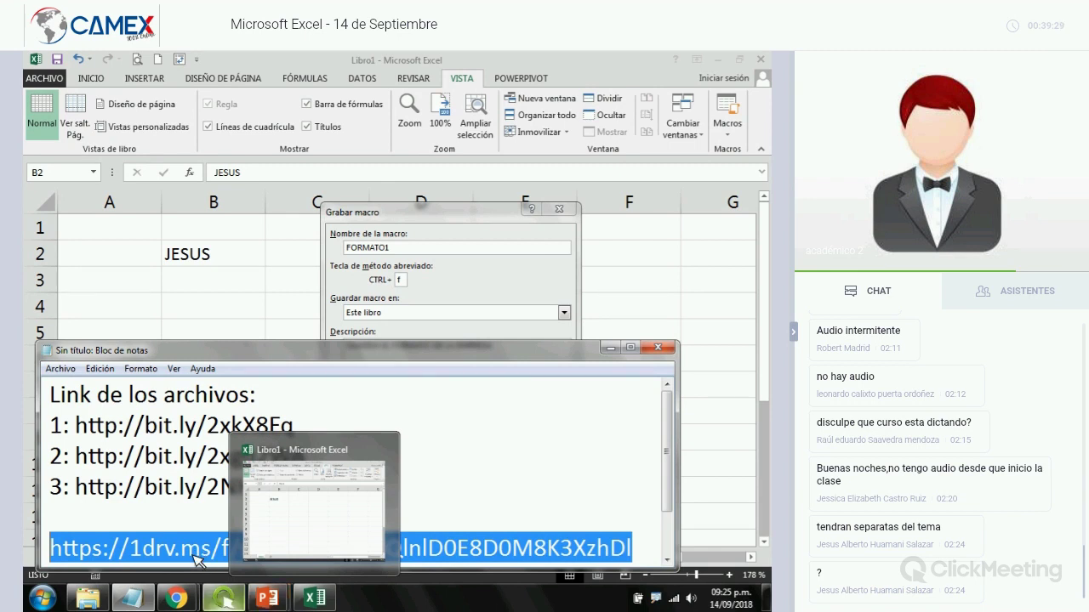
left_click(330, 558)
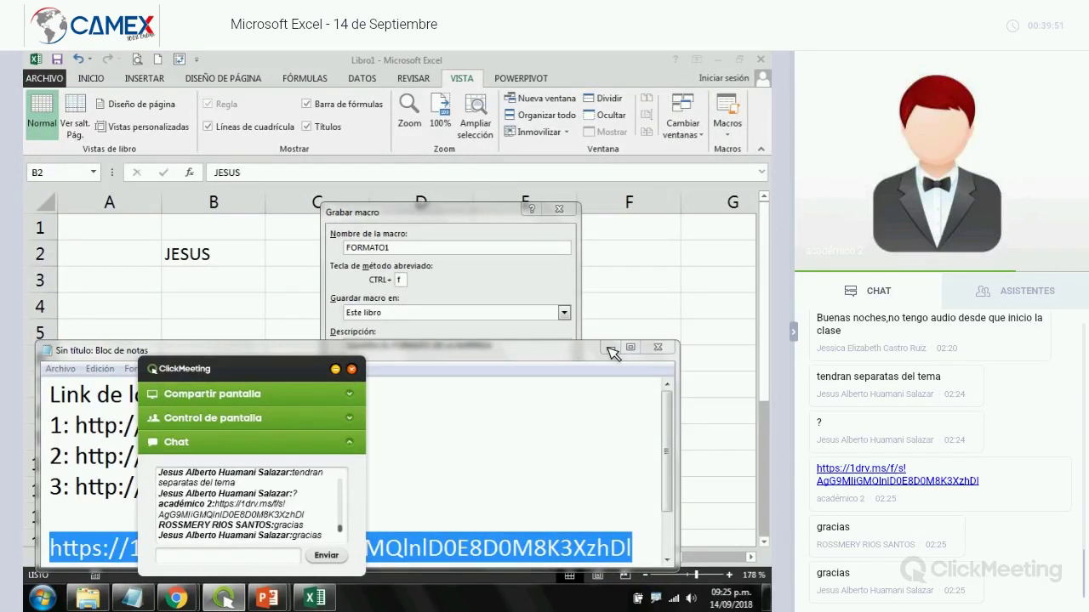
Confirm the Grabar macro dialog with Aceptar to start recording FORMATO1, back on Hoja1.
left_click(383, 337)
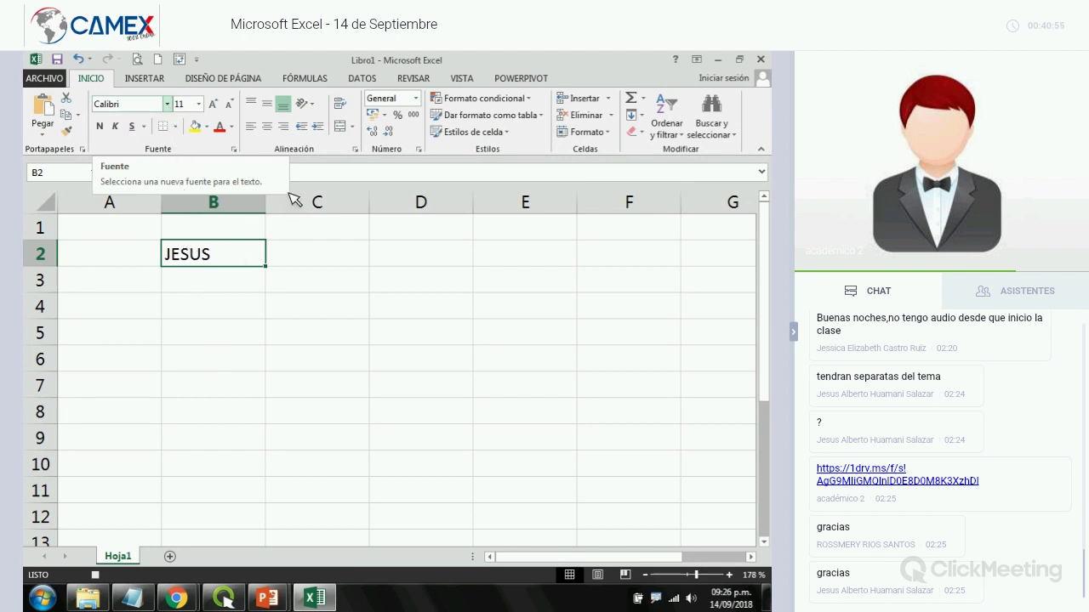
Set JESUS in cell B2 to the Impact font at size 22.
key("alt+o")
key("f")
key("f")
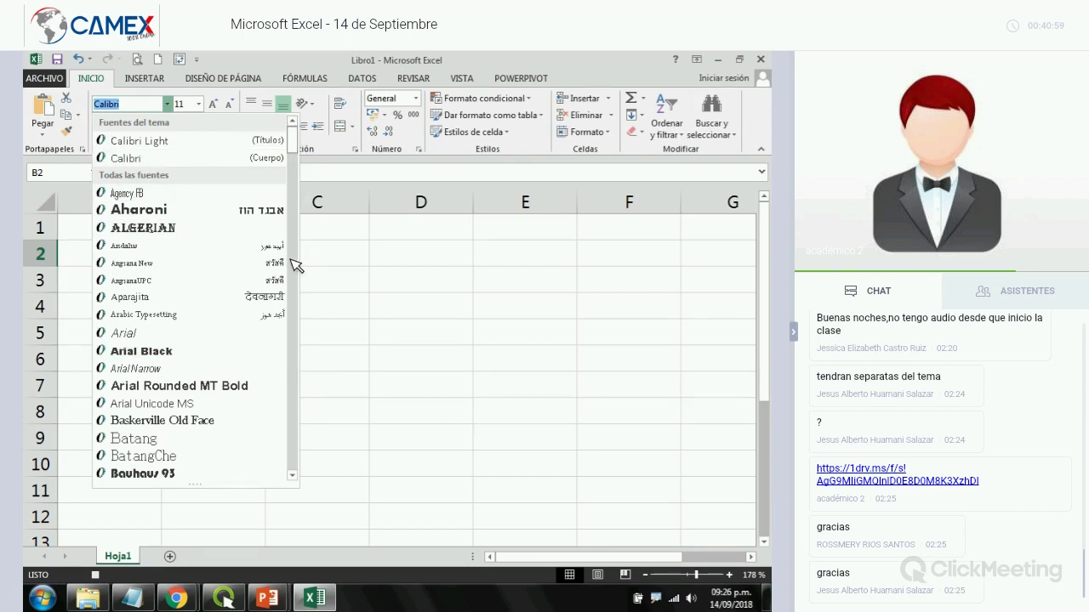
scroll(296, 264, "down", 1)
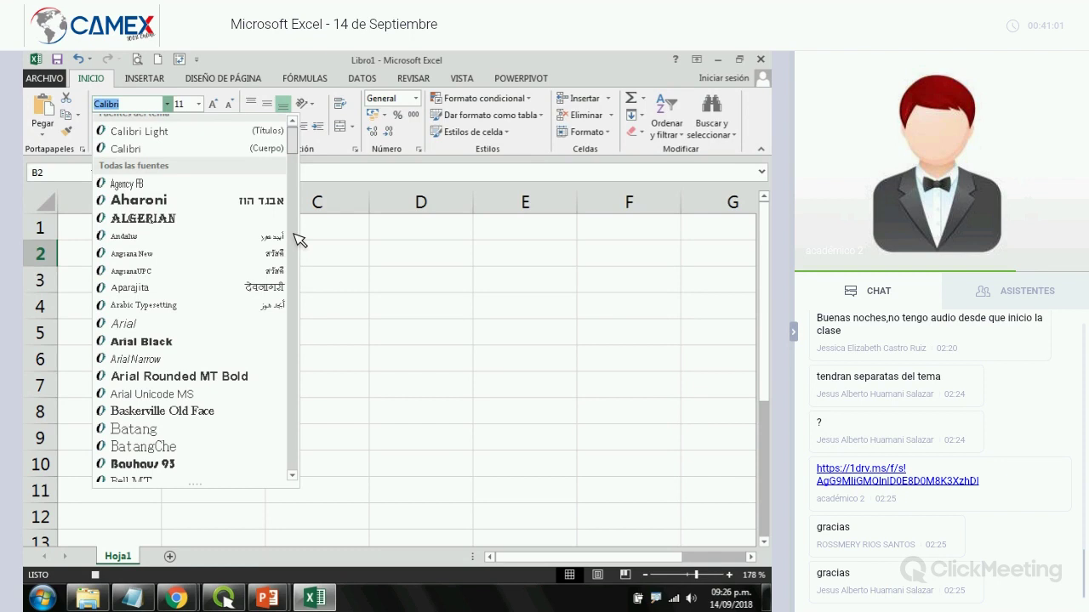
scroll(296, 255, "down", 2)
scroll(298, 310, "down", 10)
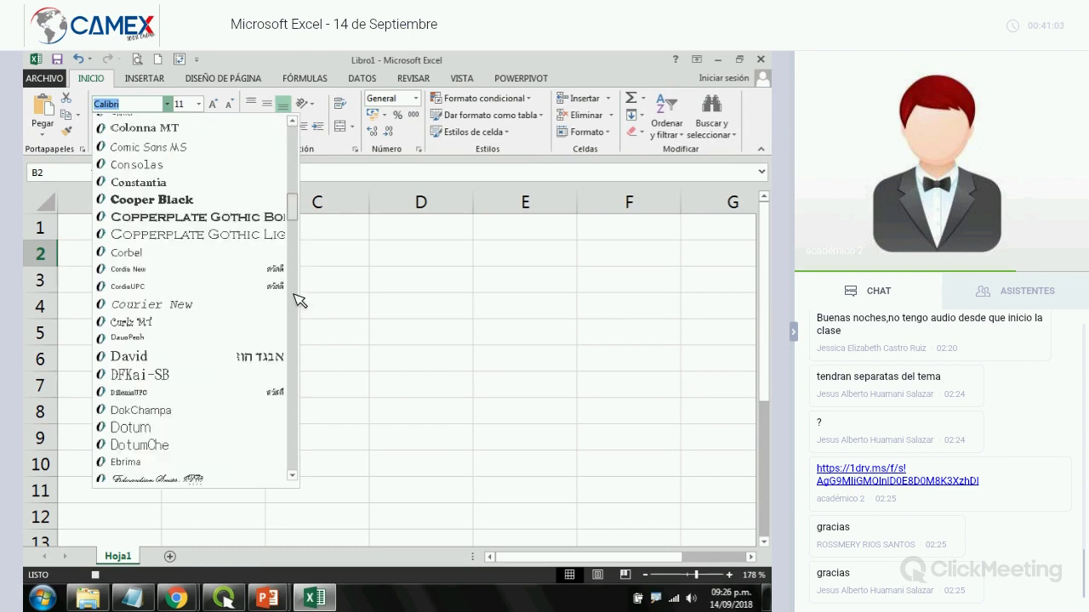
scroll(149, 344, "down", 10)
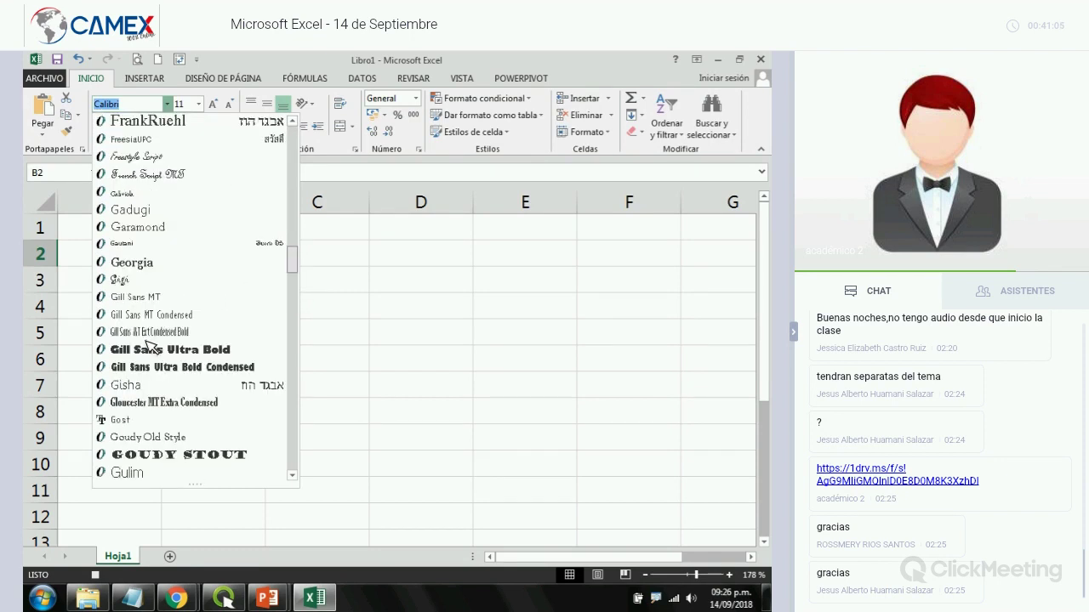
scroll(170, 340, "up", 5)
left_click(204, 119)
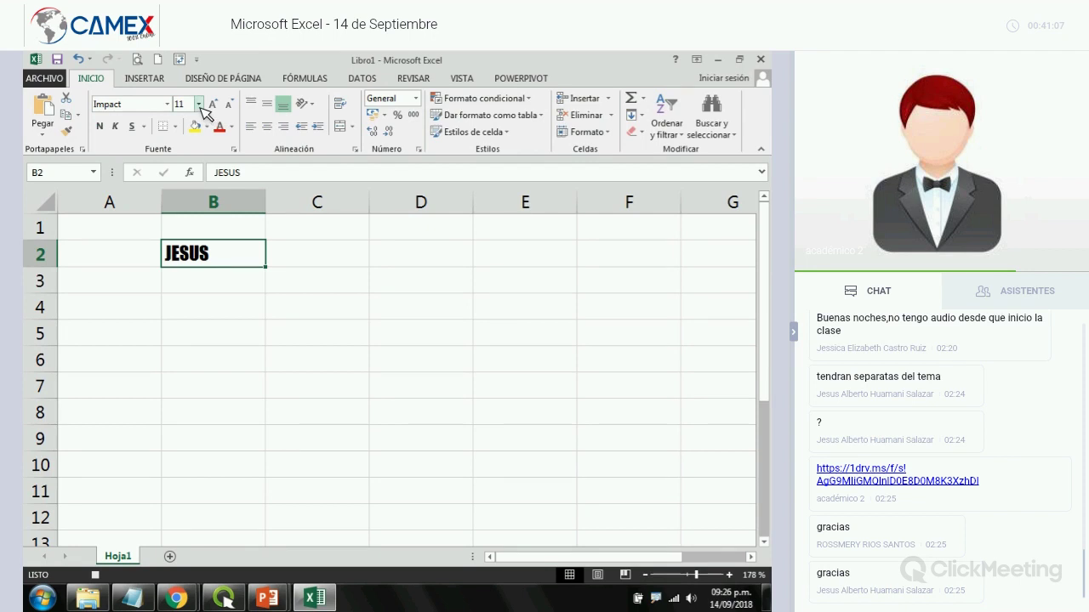
left_click(198, 104)
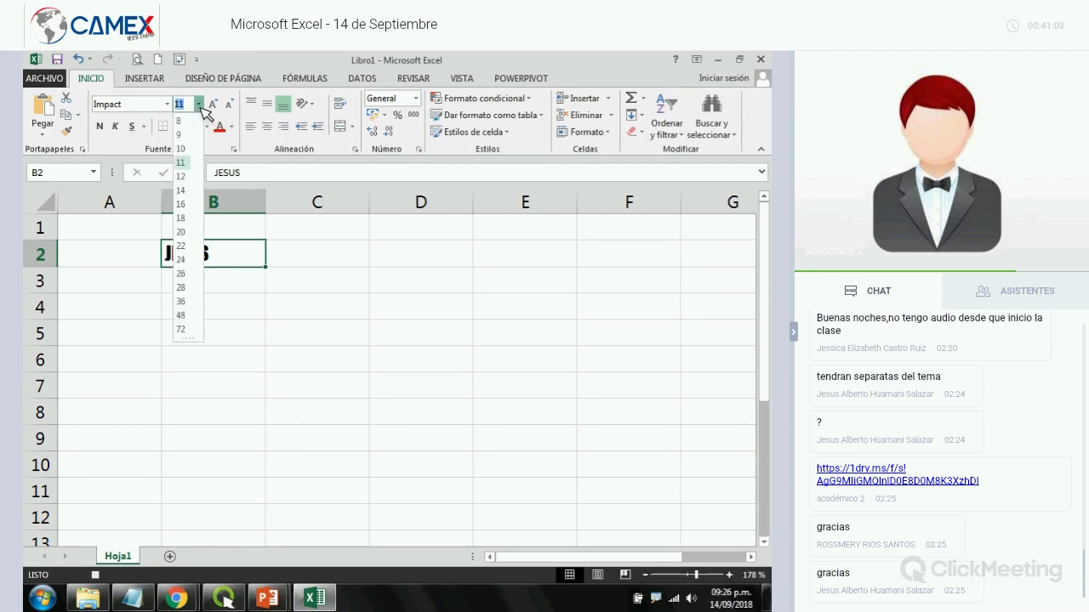
left_click(181, 246)
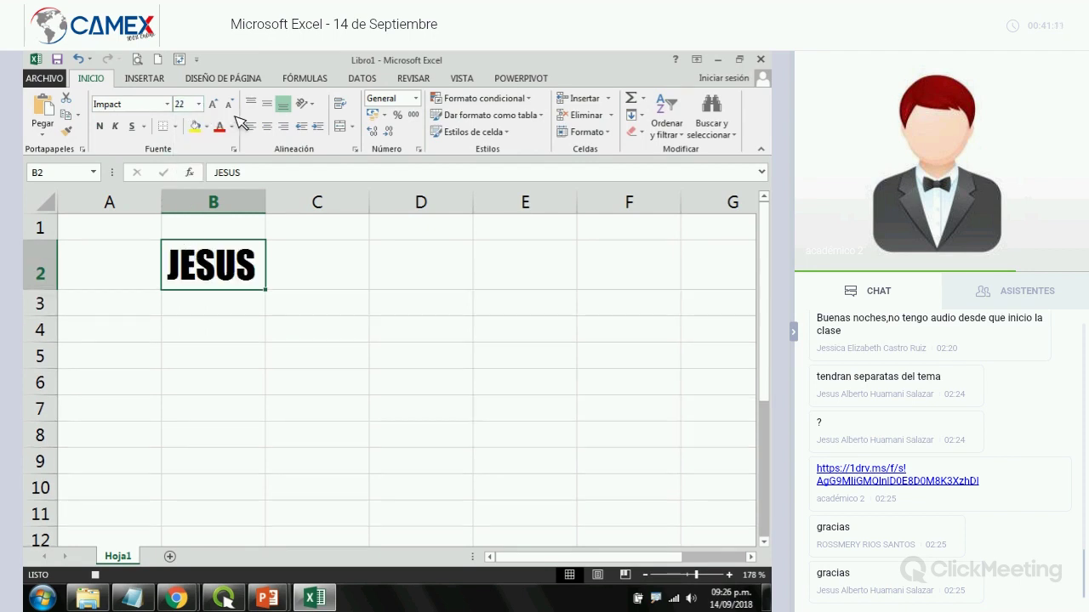
Underline JESUS in B2 and give the cell all borders.
left_click(133, 127)
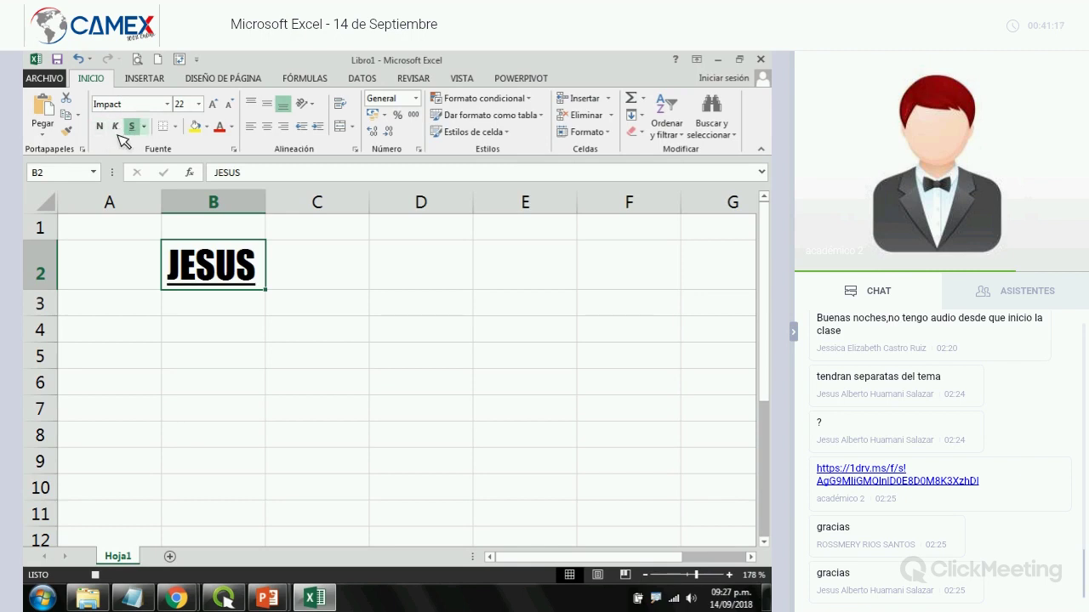
left_click(176, 127)
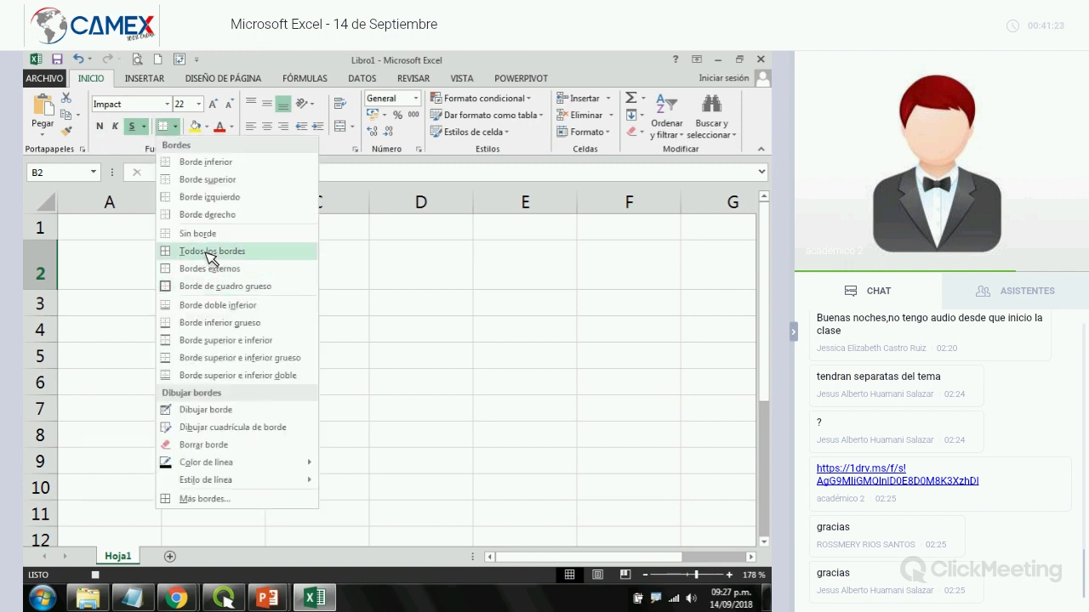
left_click(208, 254)
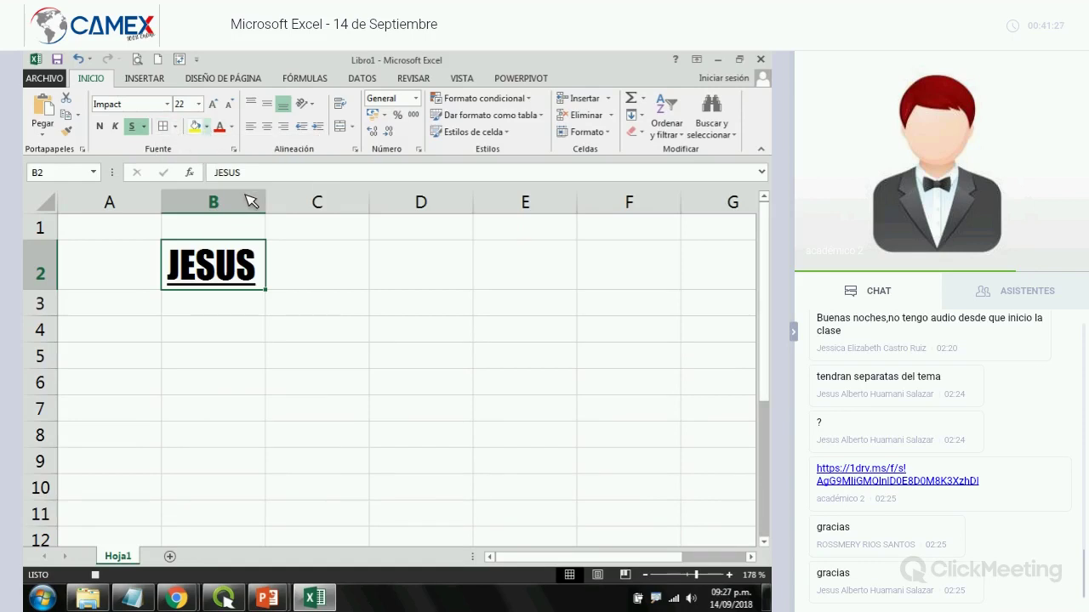
Fill cell B2 blue and make the JESUS text yellow.
left_click(206, 126)
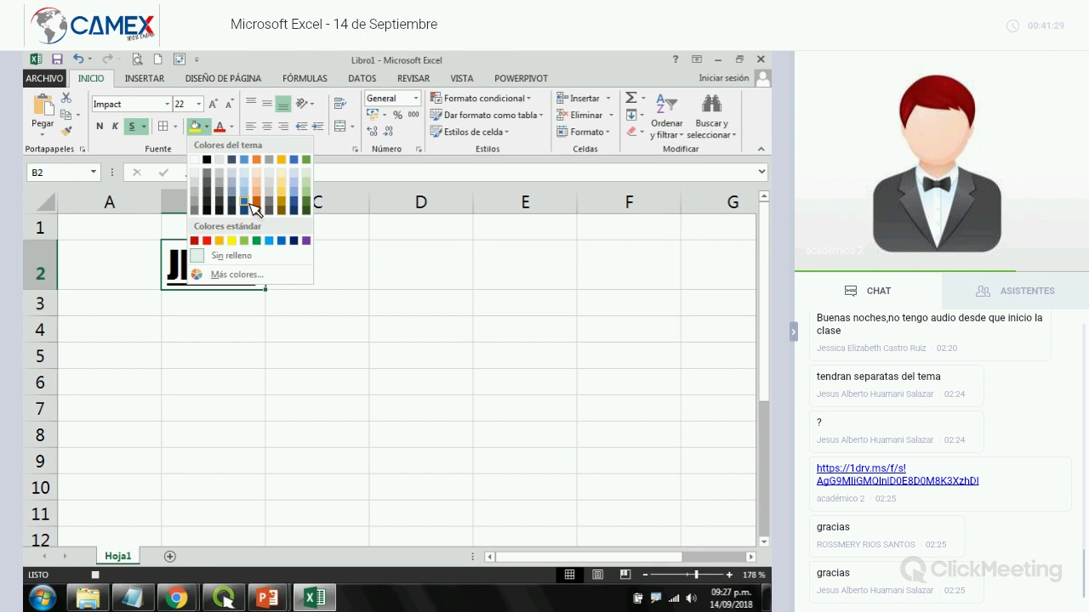
left_click(248, 205)
left_click(231, 126)
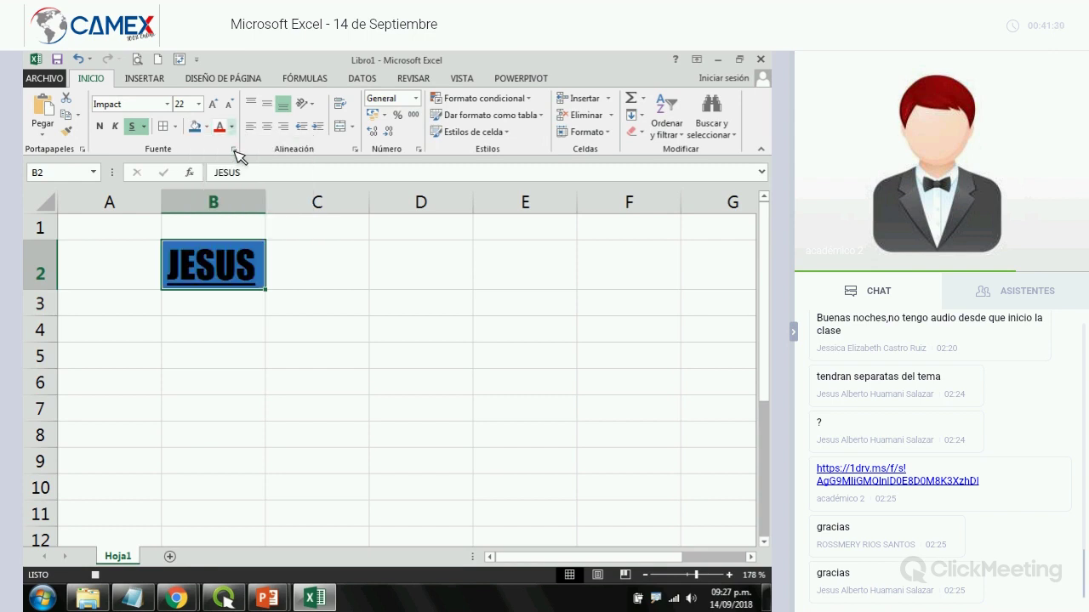
left_click(256, 259)
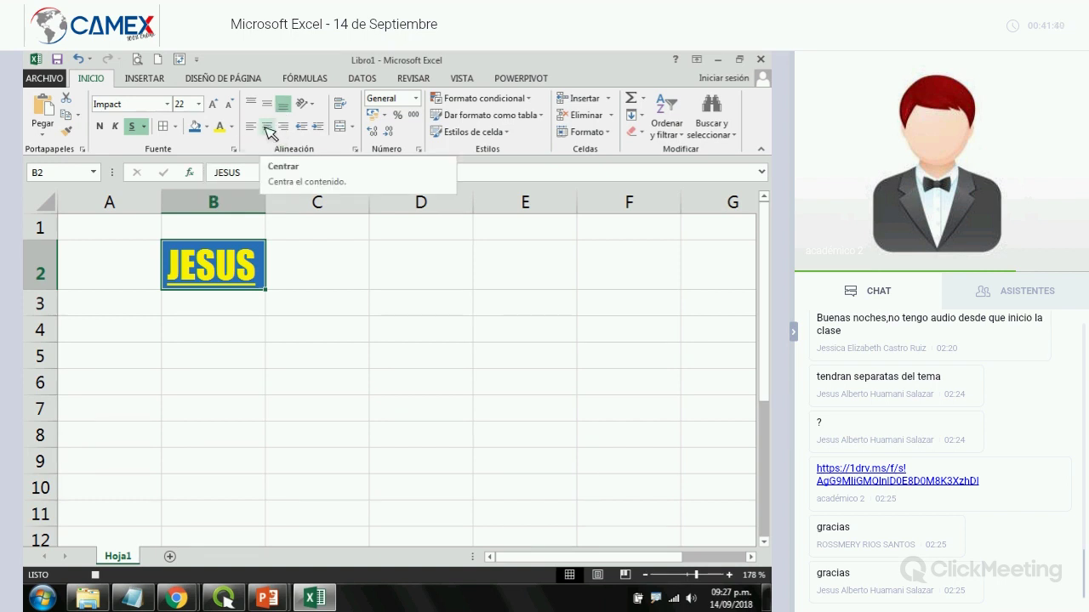
Centre JESUS in B2 horizontally and align it to the middle vertically.
left_click(272, 135)
left_click(267, 103)
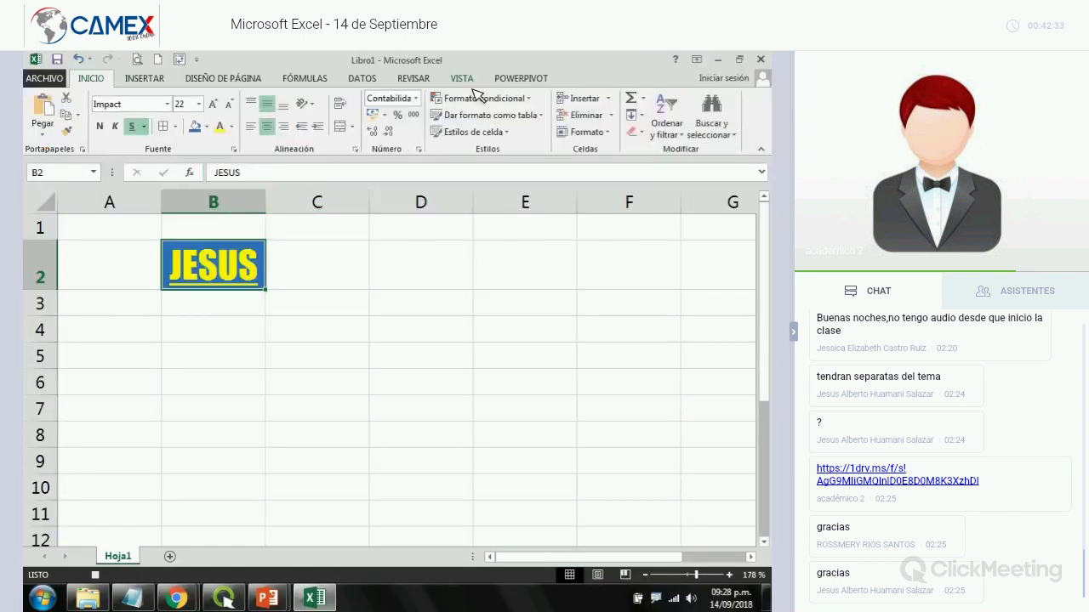
Apply the recorded blue-cell format to empty cell A7.
left_click(463, 79)
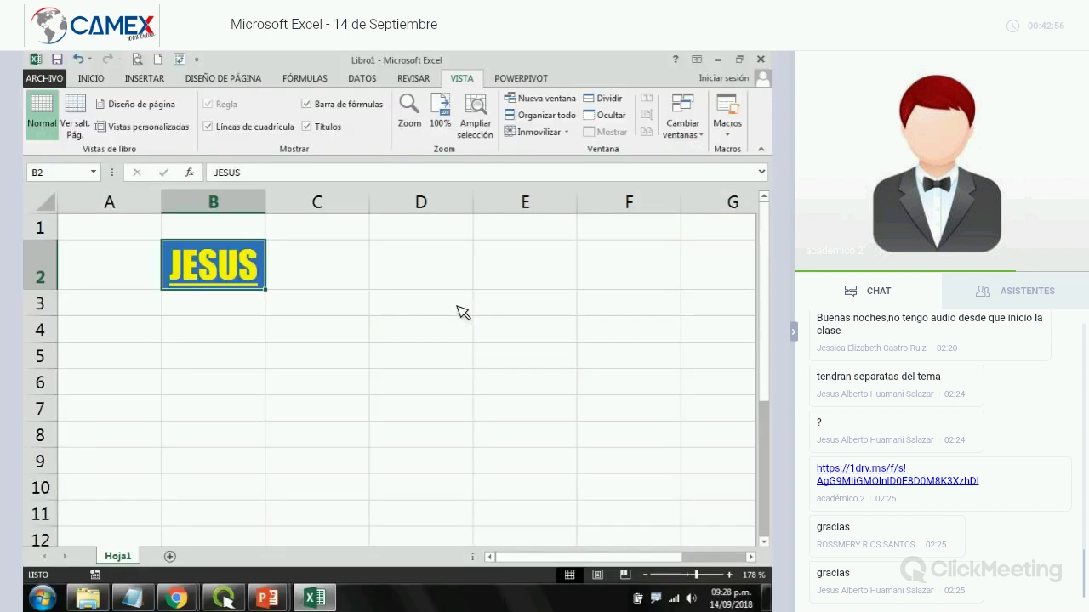
left_click(311, 366)
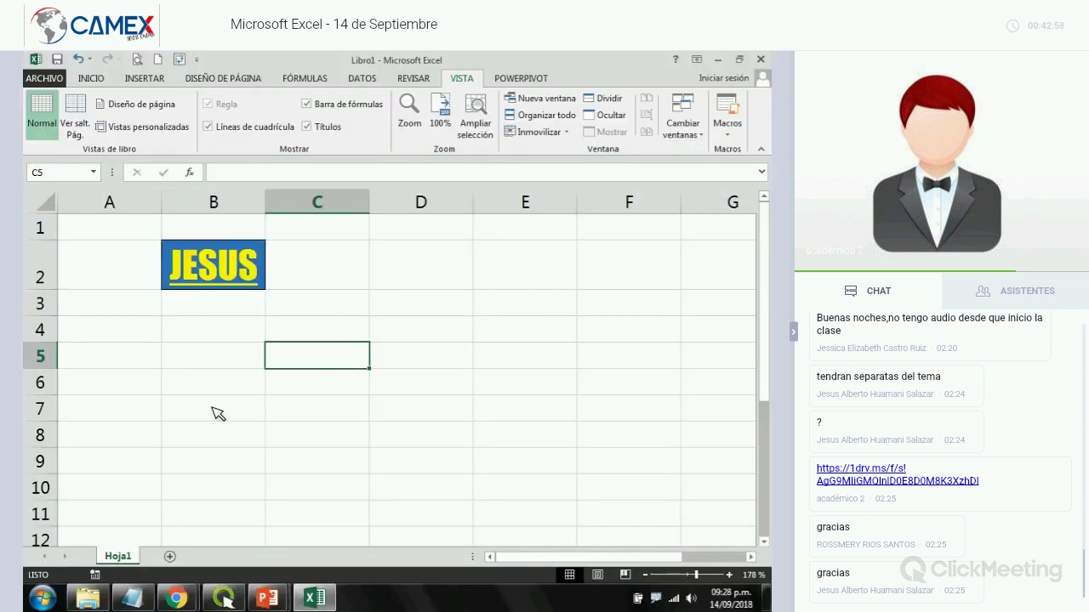
left_click(215, 409)
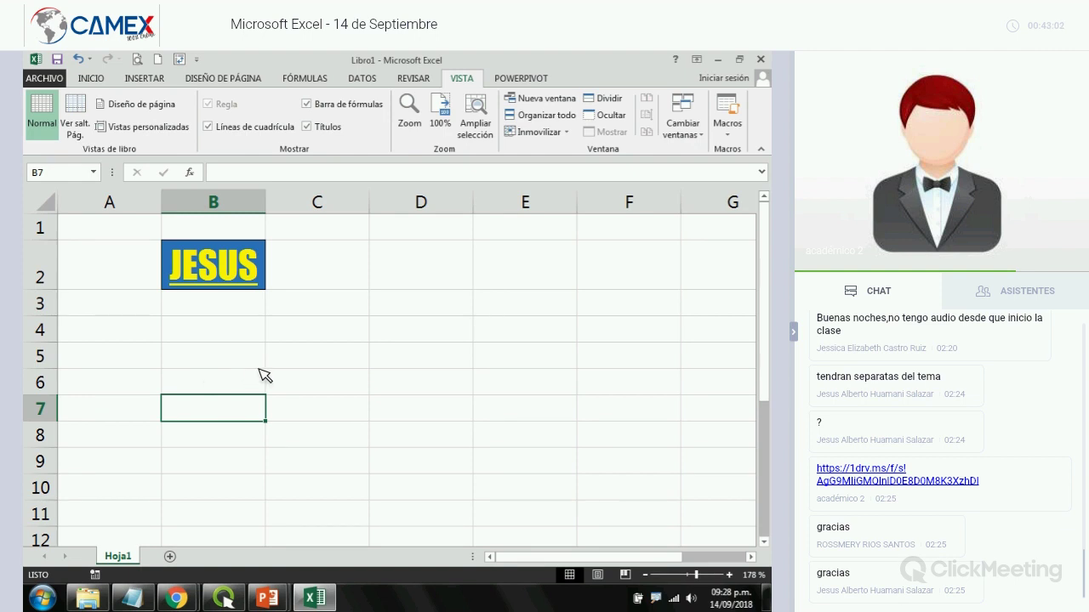
left_click(298, 352)
left_click(238, 392)
left_click(141, 413)
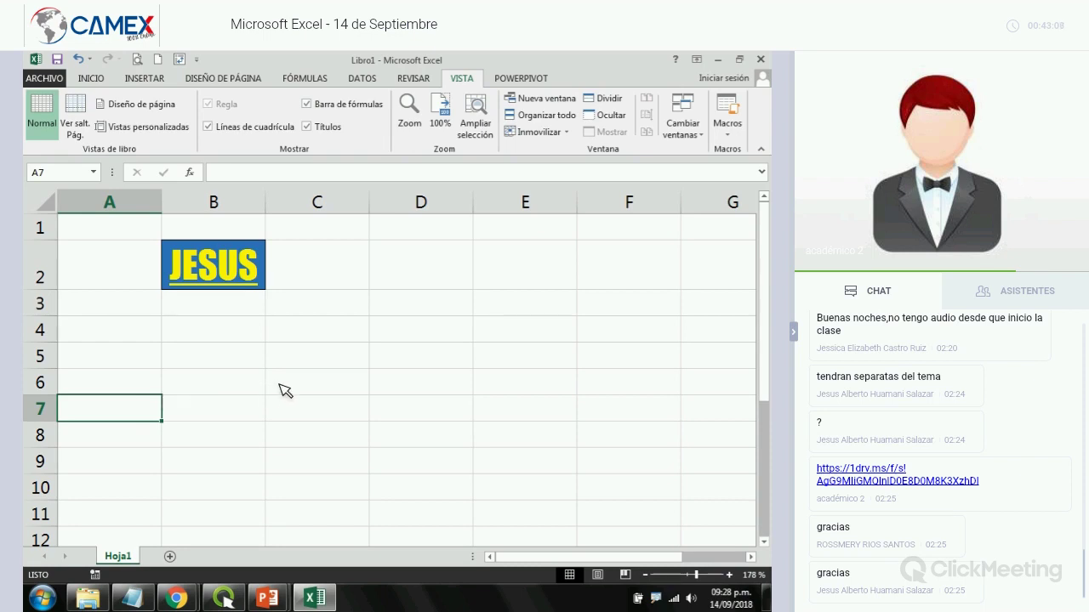
key("ctrl+z")
Repeat the same format on cells D4 and D6 with F4.
left_click(360, 309)
left_click(437, 345)
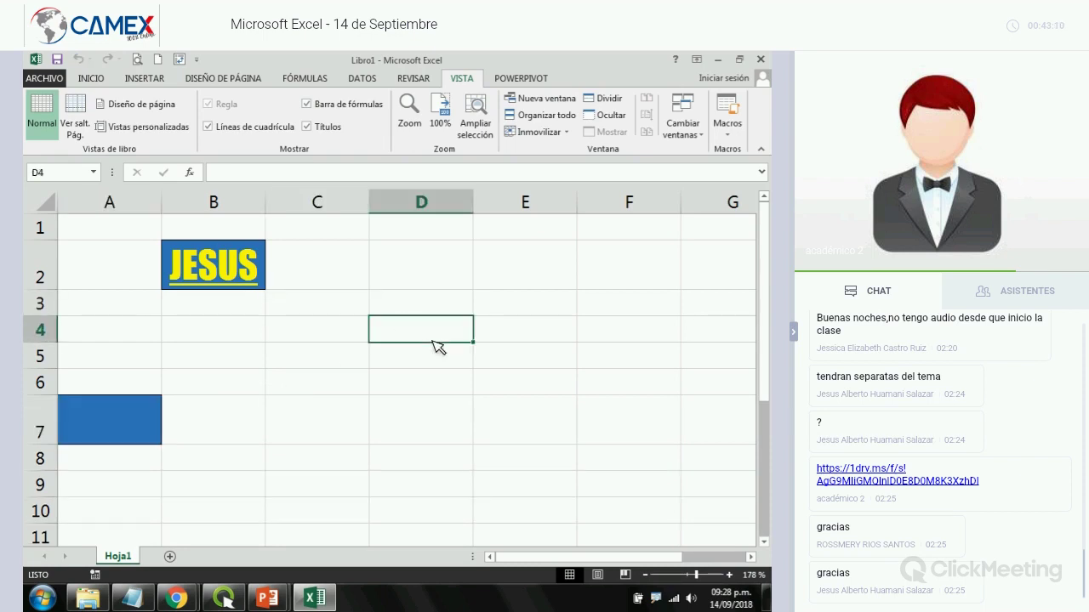
key("F4")
left_click(473, 415)
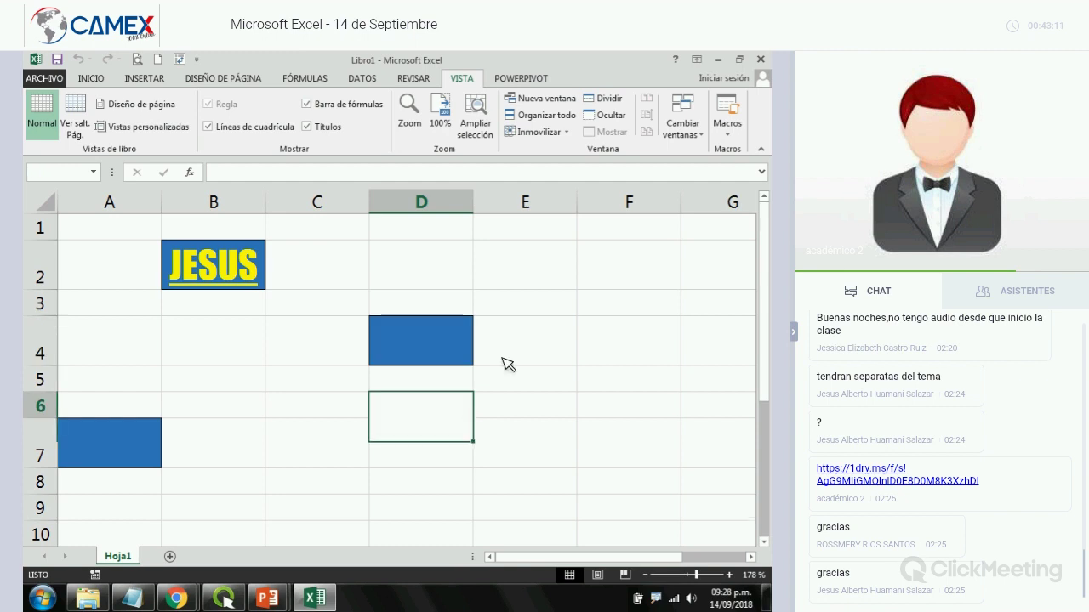
key("F4")
left_click(441, 272)
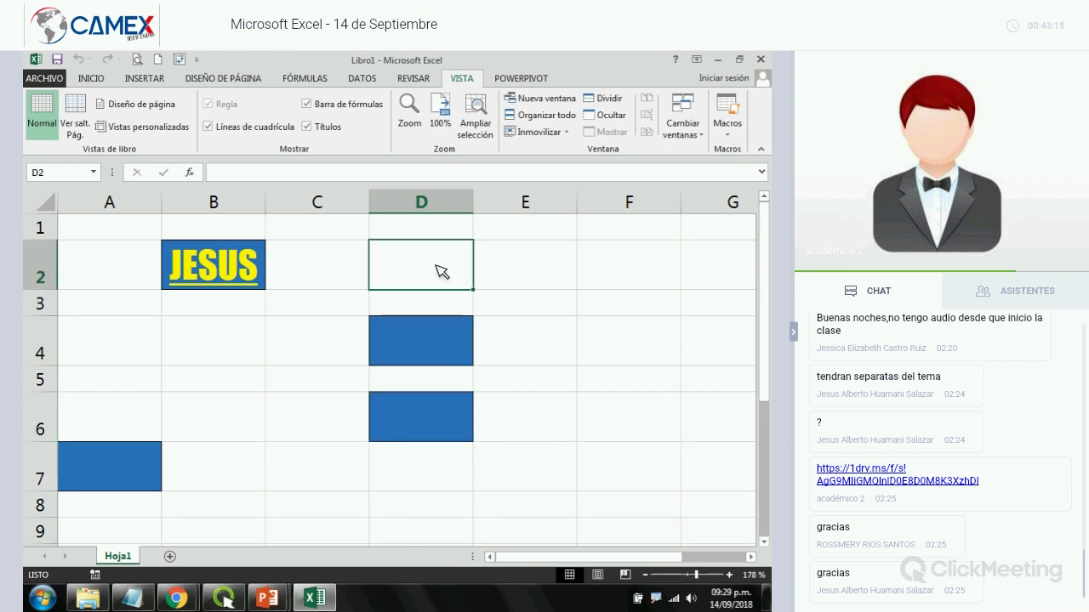
type("V")
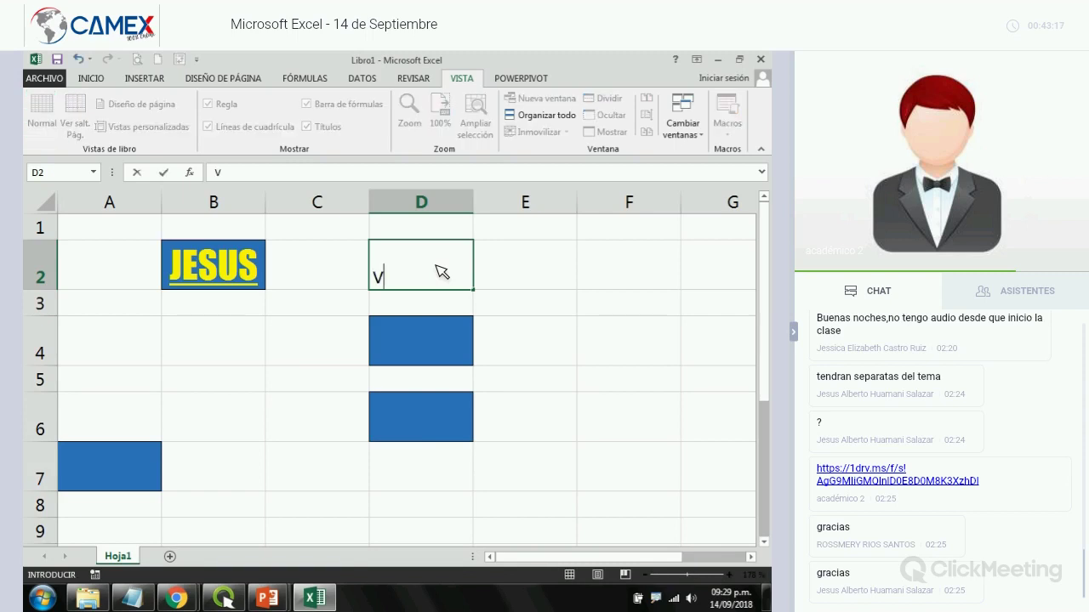
type("ALENCI")
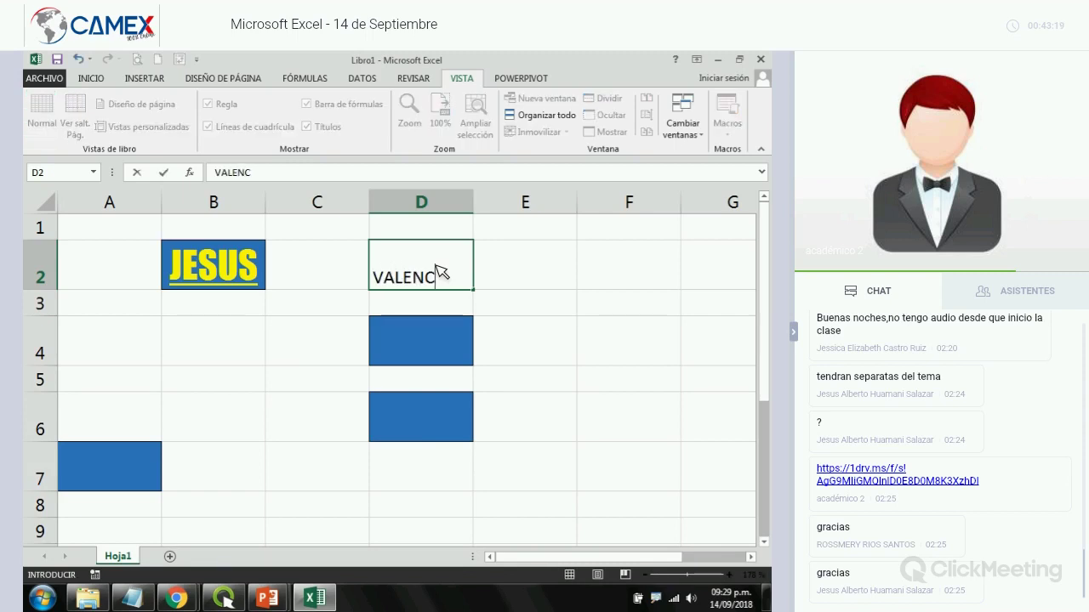
type("A")
key("ctrl+Return")
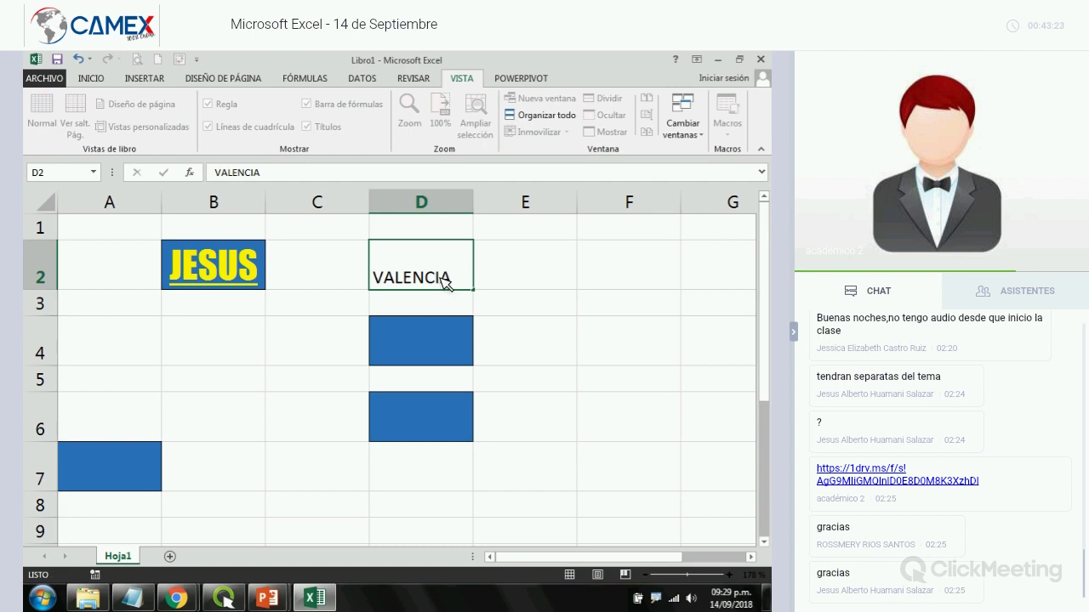
key("ctrl+m")
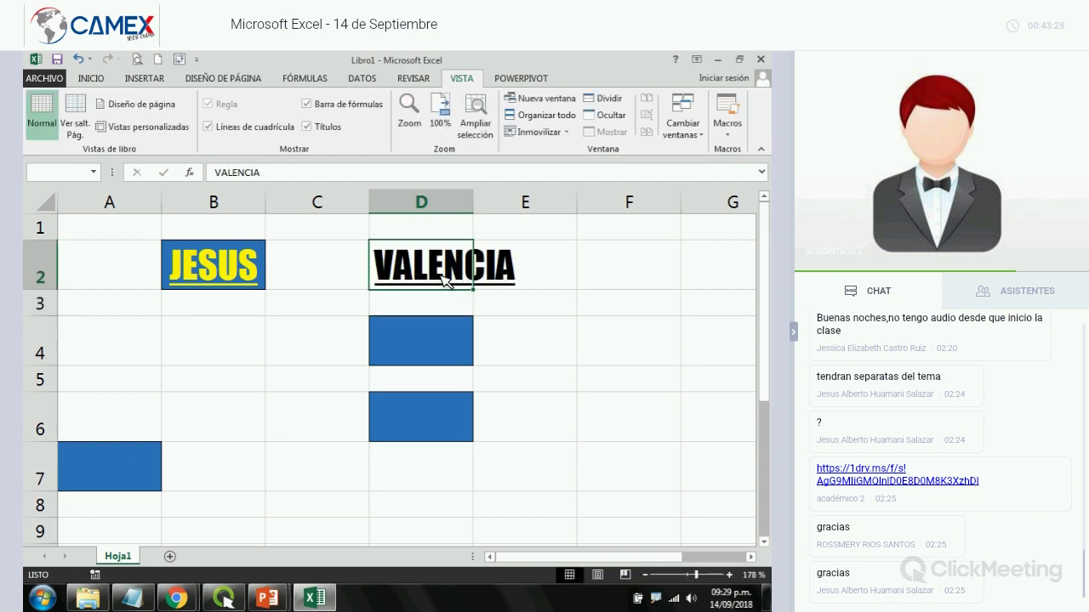
left_click_drag(485, 211, 538, 204)
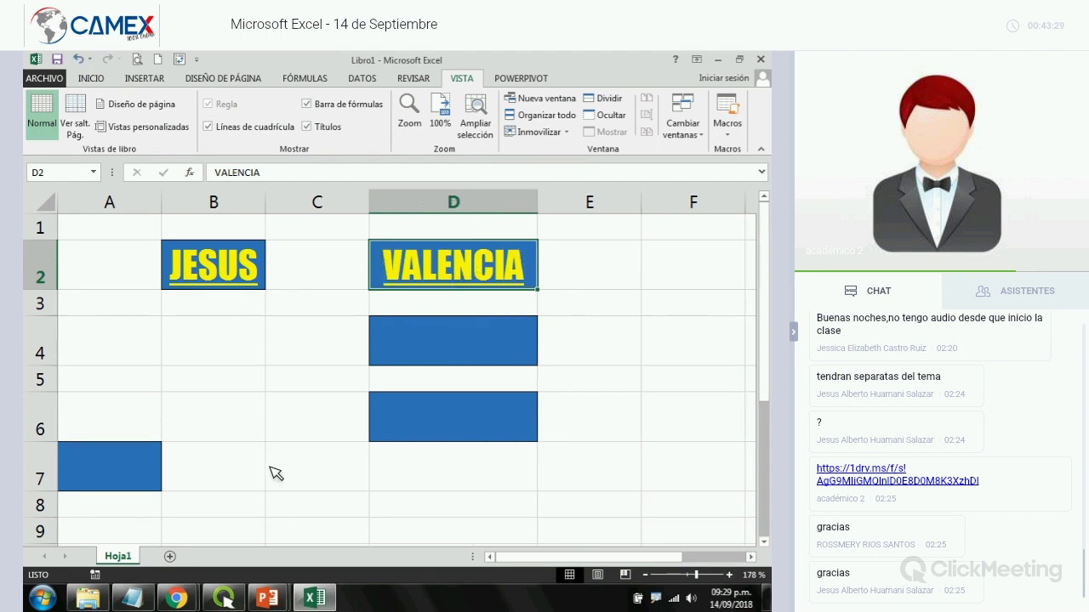
Enter 3500 in cell B5.
left_click(291, 501)
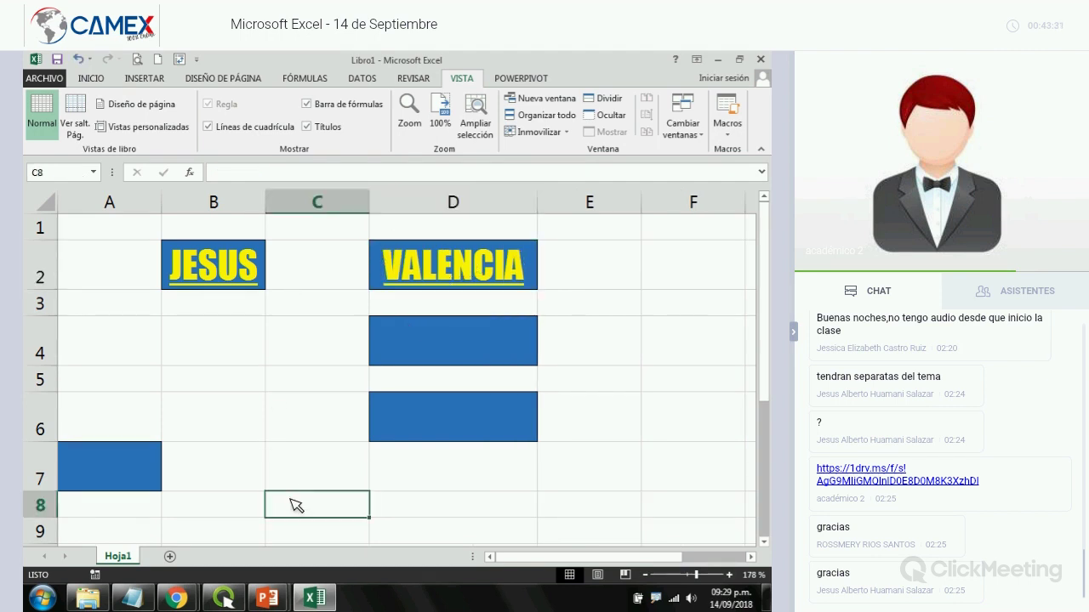
left_click(287, 486)
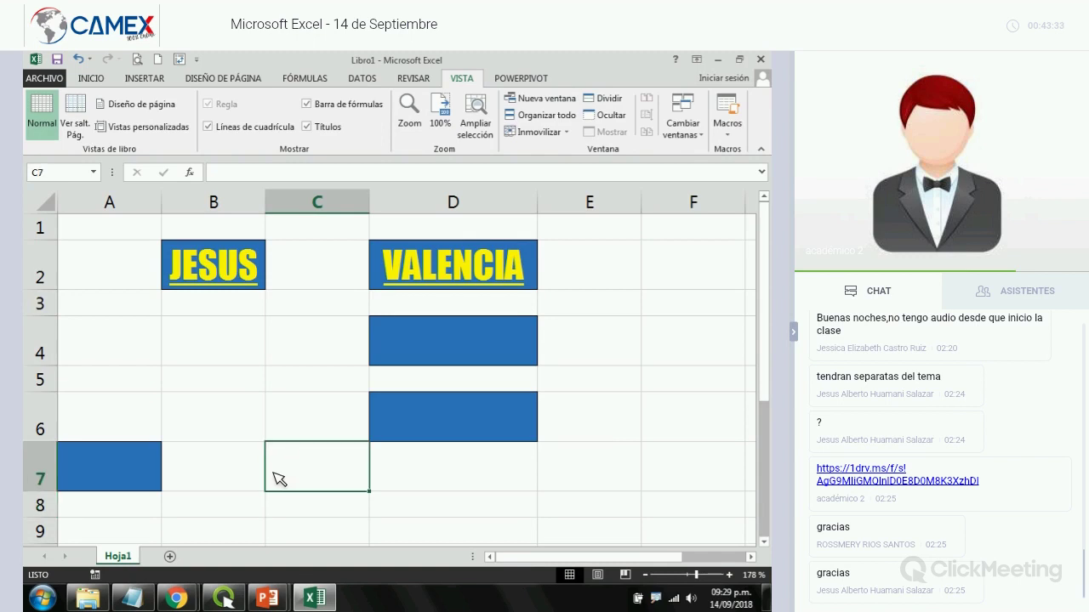
left_click(189, 362)
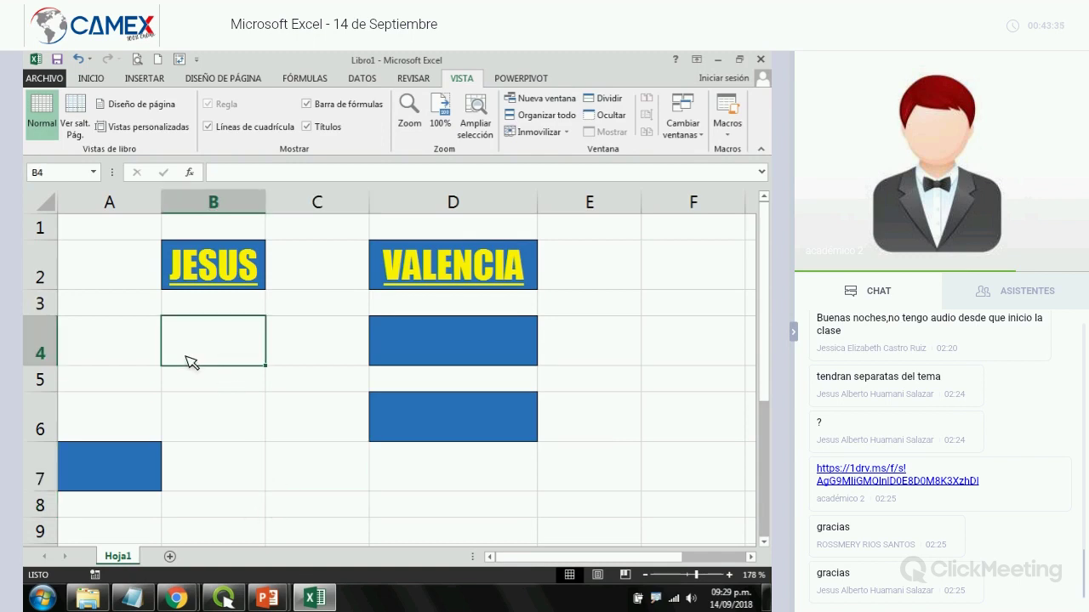
left_click(192, 390)
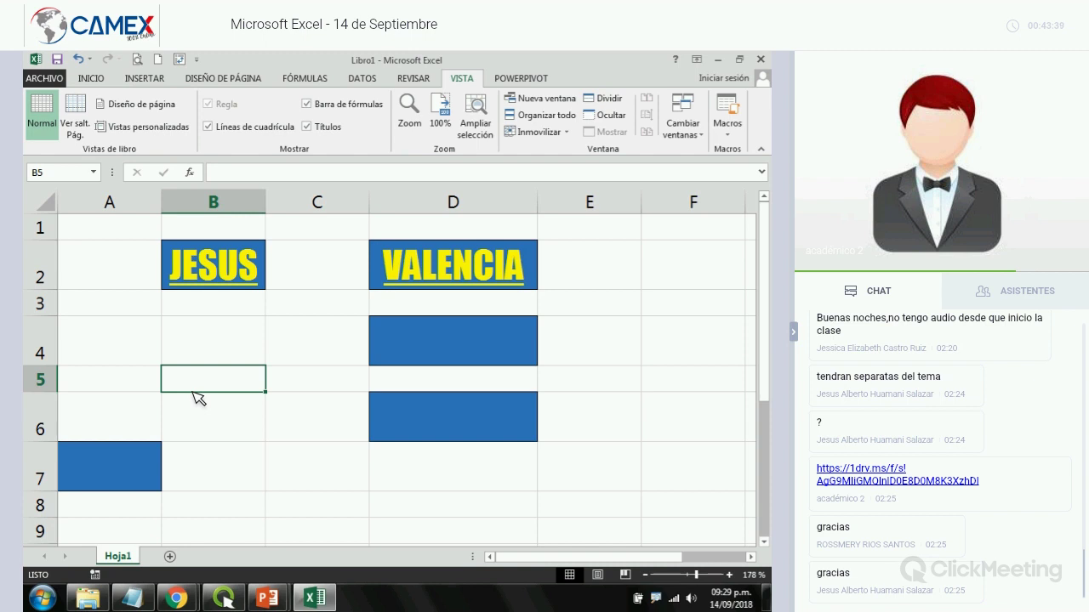
type("35")
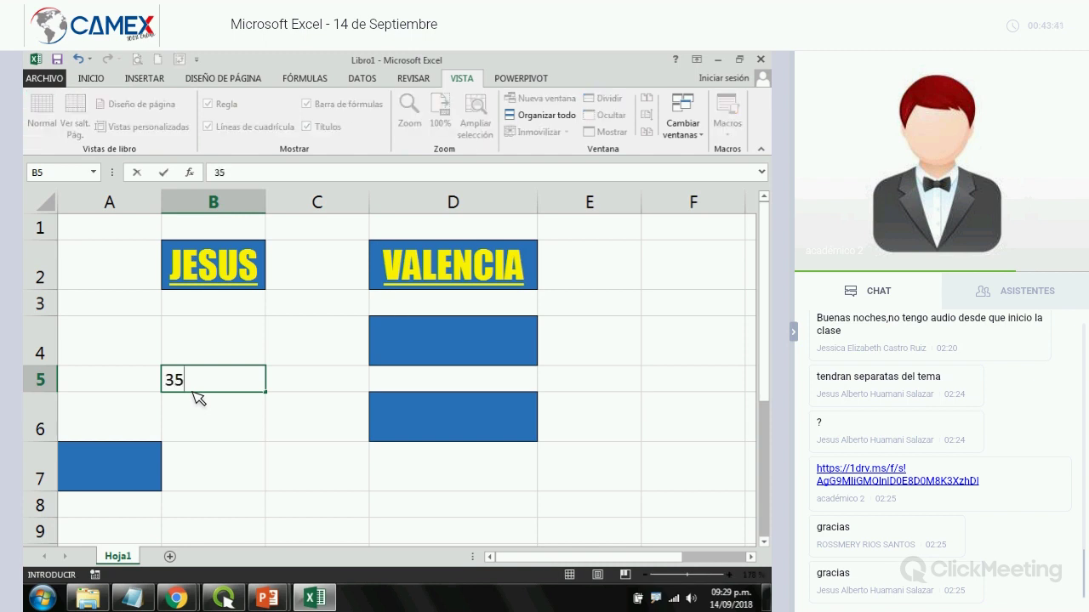
type("00")
key("Return")
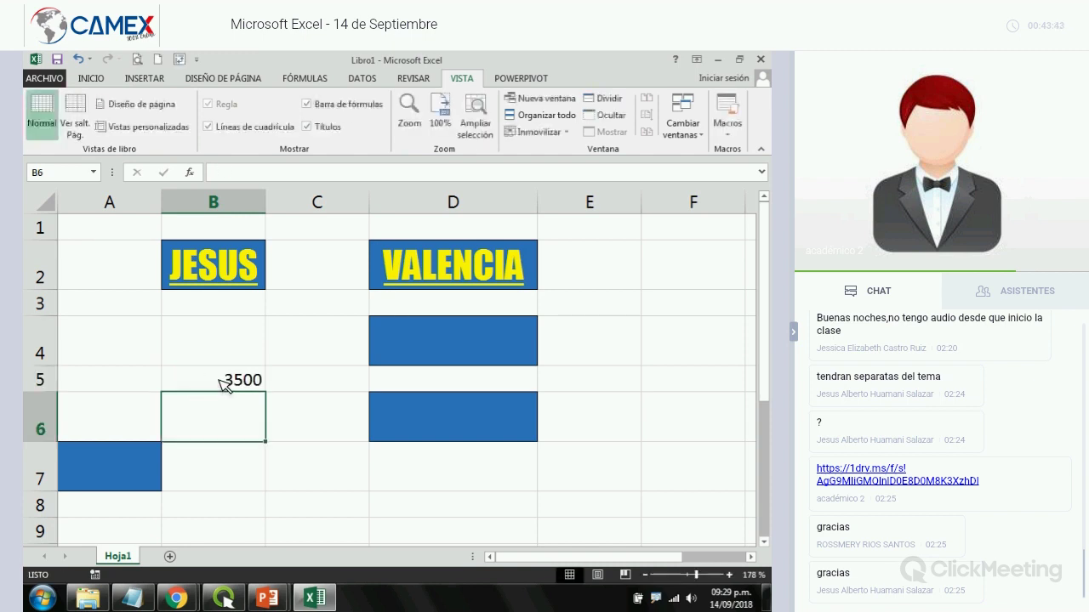
Run FORMATO1 with Ctrl+Shift+M on B5 so it shows S/. 3,500.00 in the company format.
left_click(224, 381)
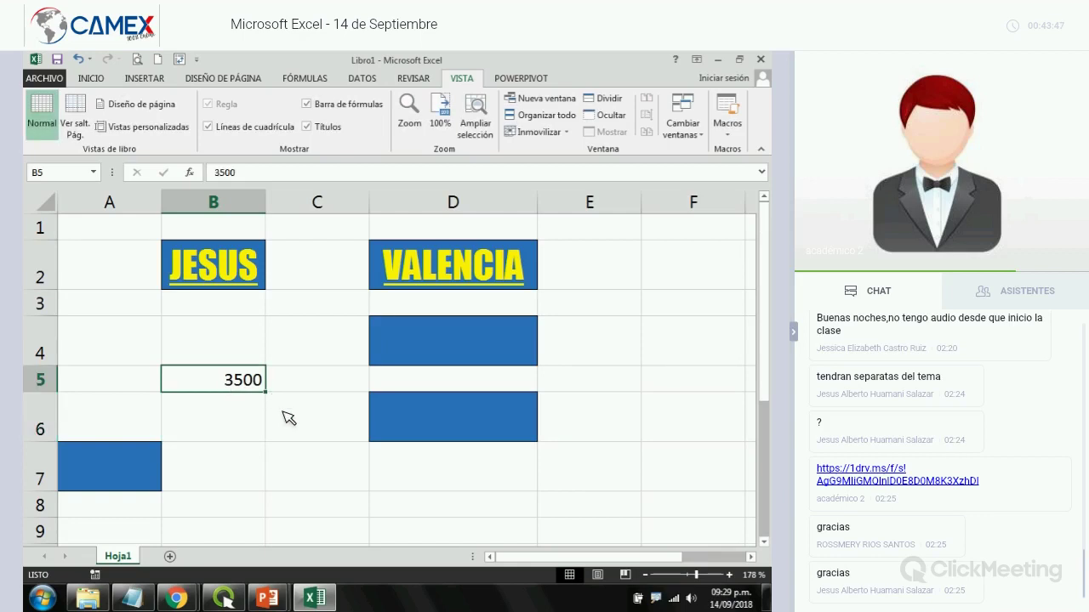
key("ctrl+shift+m")
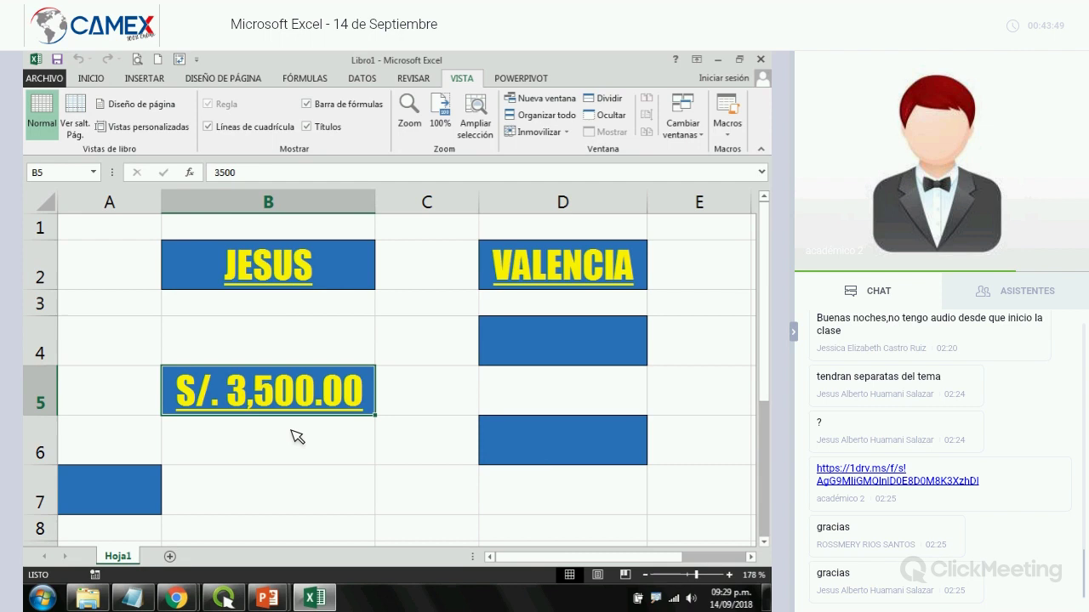
left_click(450, 383)
left_click(418, 326)
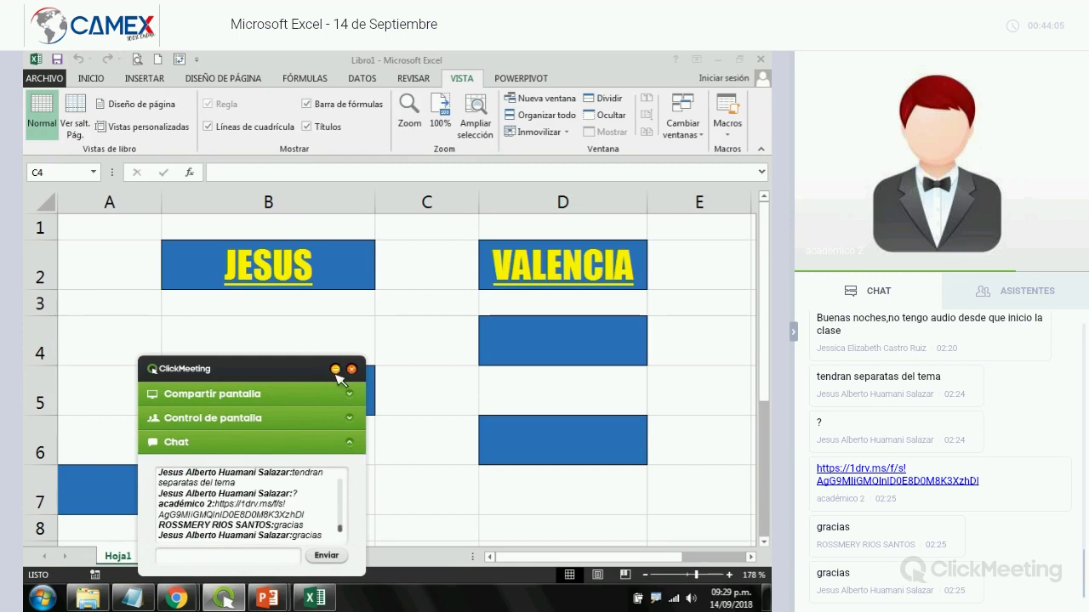
Minimize the ClickMeeting chat panel so all of Hoja1 is visible again.
left_click(418, 456)
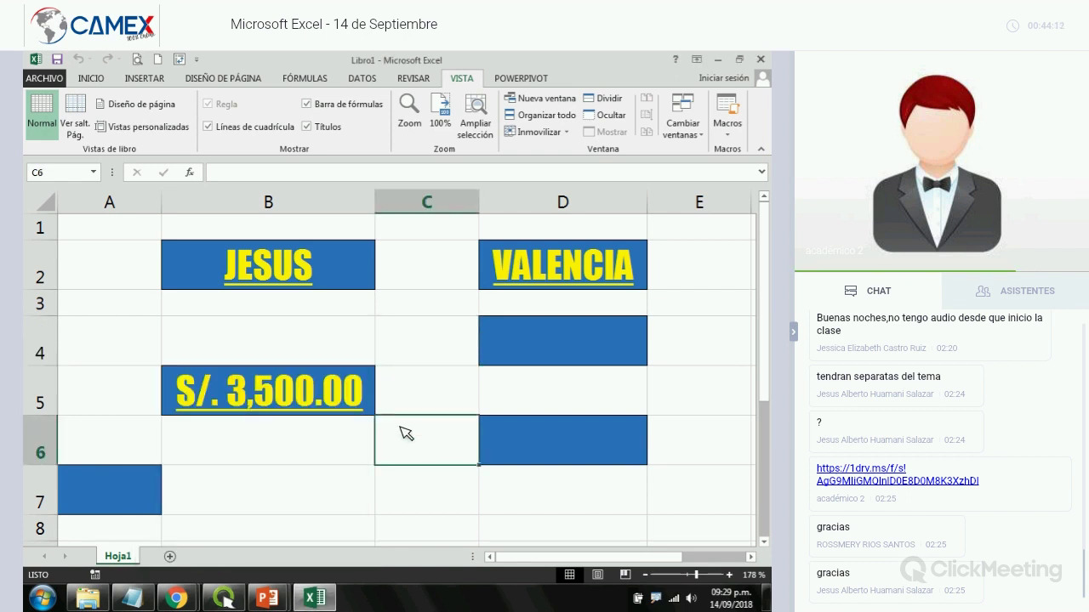
left_click(419, 350)
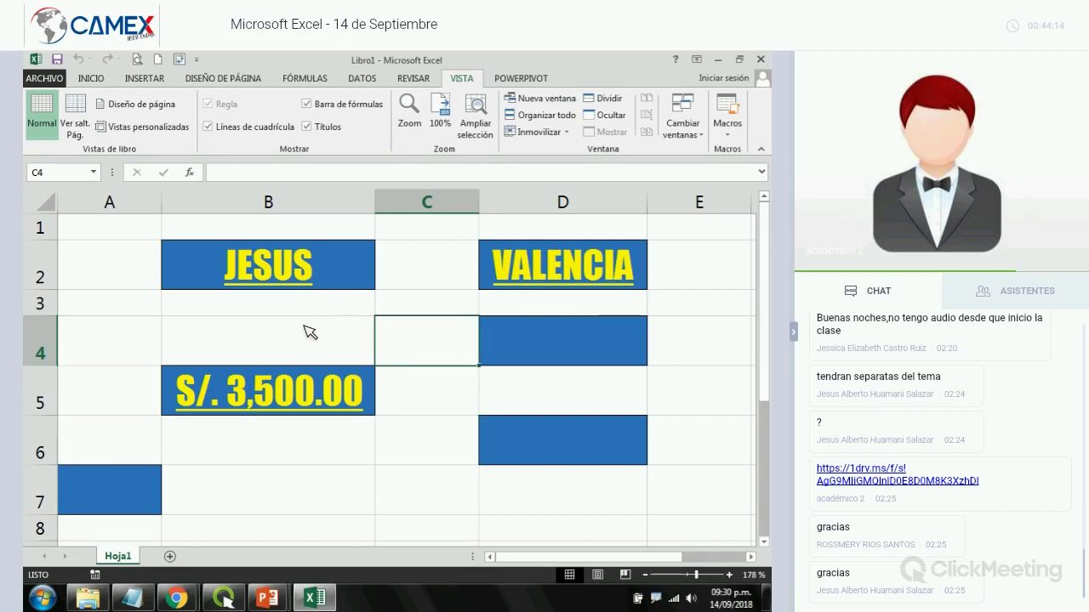
left_click(196, 334)
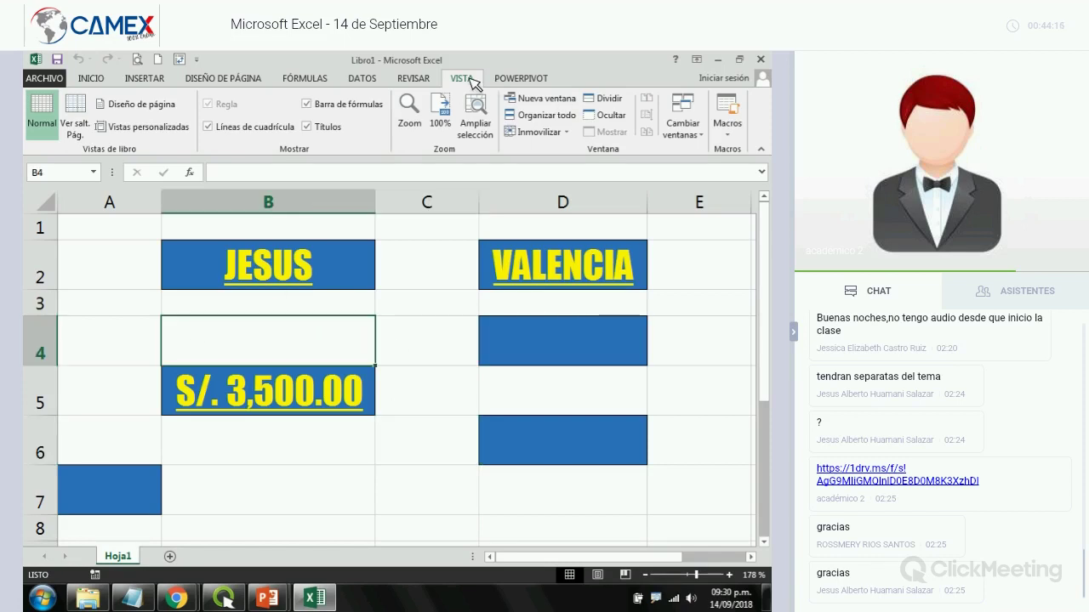
Check the Macros dropdown, then switch to the PowerPoint slide 'Trabajar con una macro'.
left_click(732, 136)
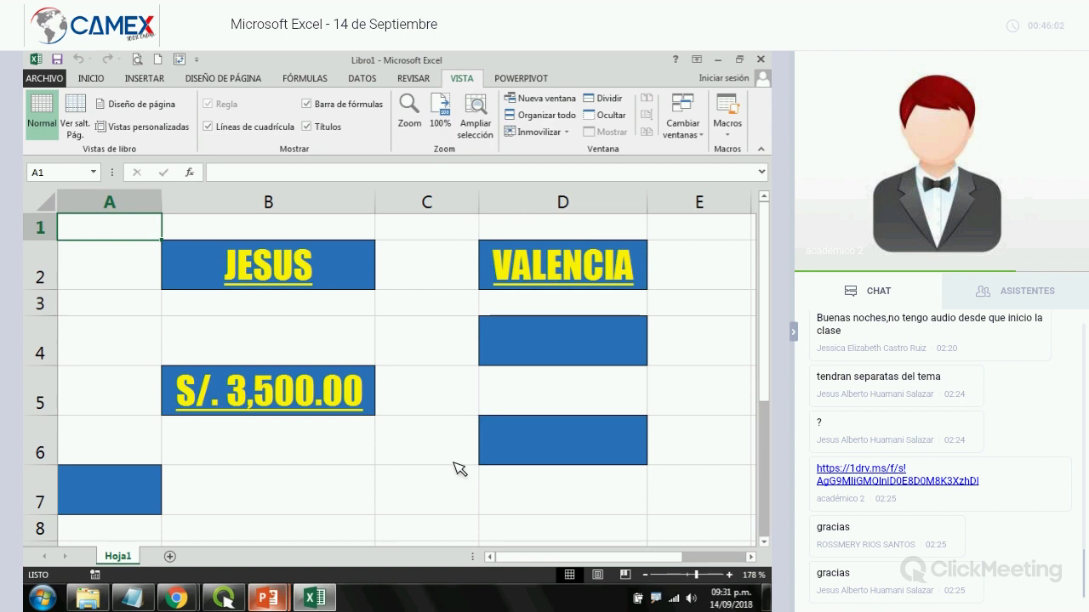
key("super+5")
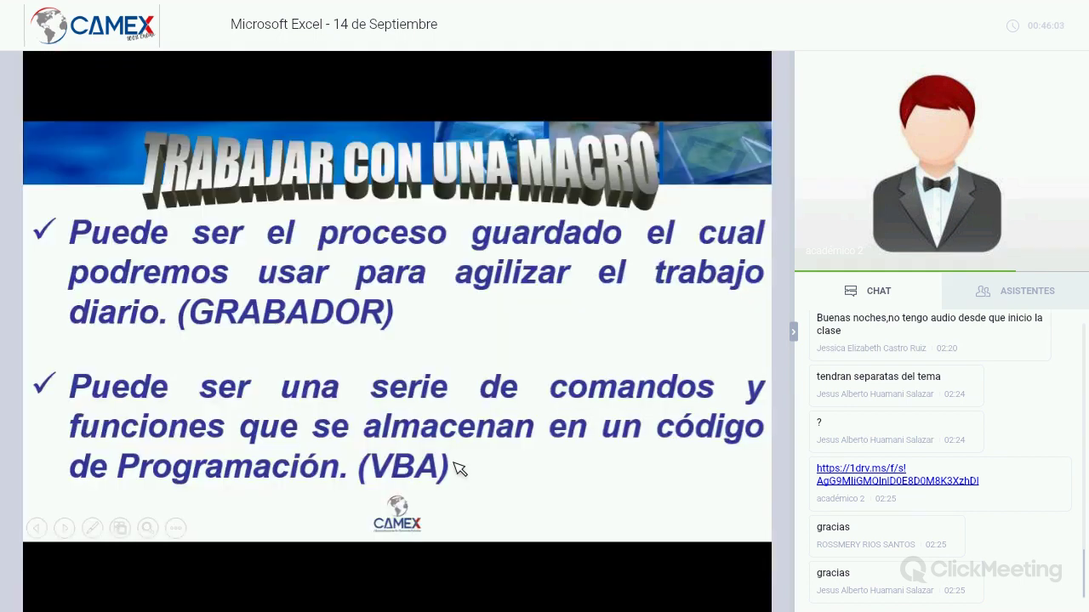
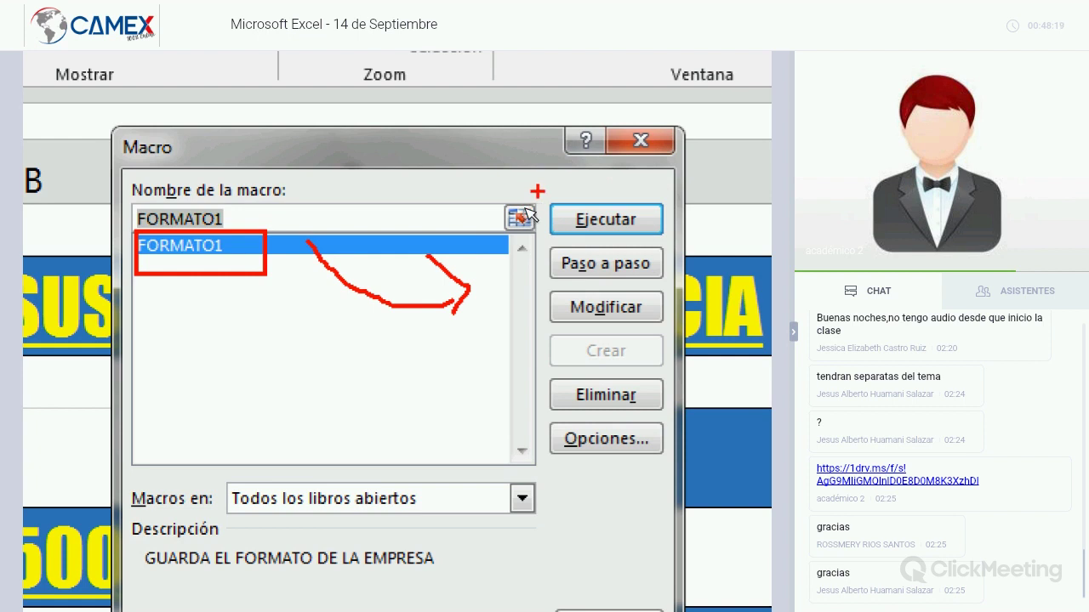
Open FORMATO1's recorded code in the Visual Basic editor to check its underline and border settings.
mouse_move(537, 192)
left_mouse_down()
mouse_move(676, 245)
mouse_move(682, 236)
left_mouse_up()
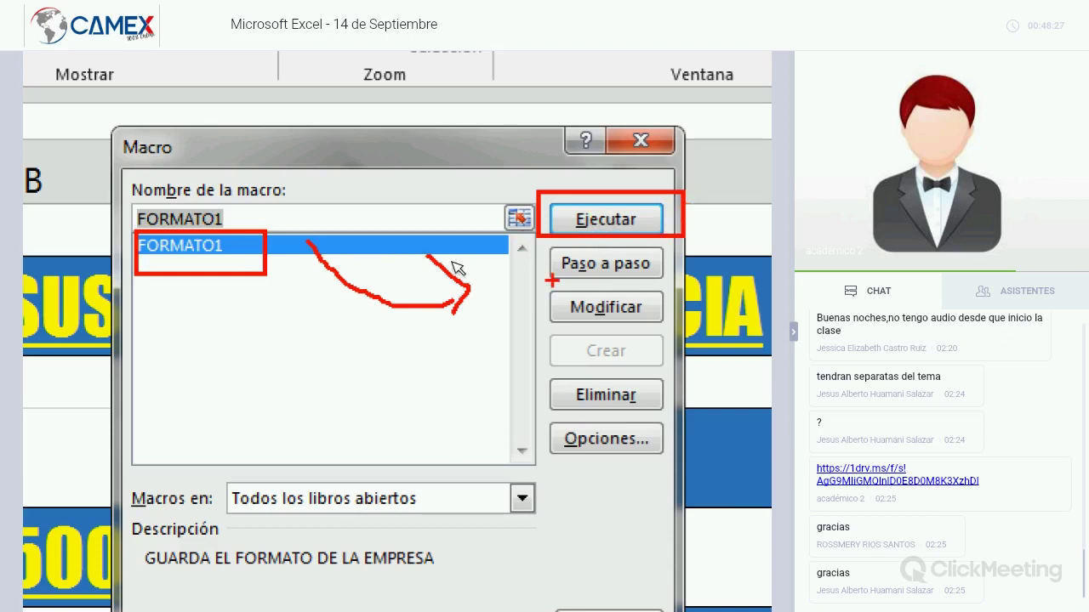
mouse_move(336, 290)
left_mouse_down()
mouse_move(528, 439)
mouse_move(510, 455)
left_mouse_up()
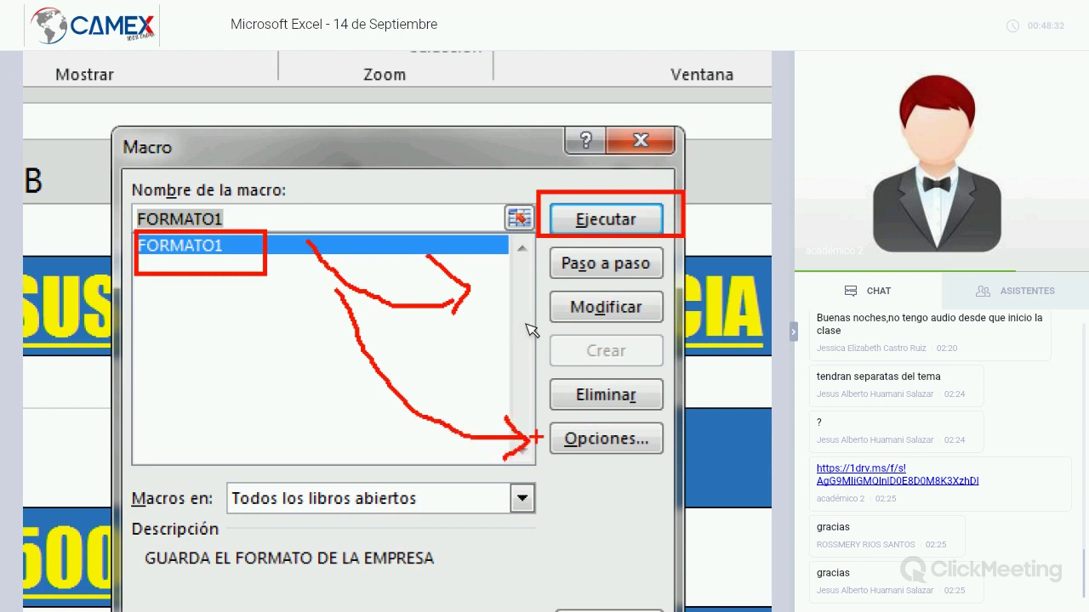
left_click_drag(543, 420, 668, 465)
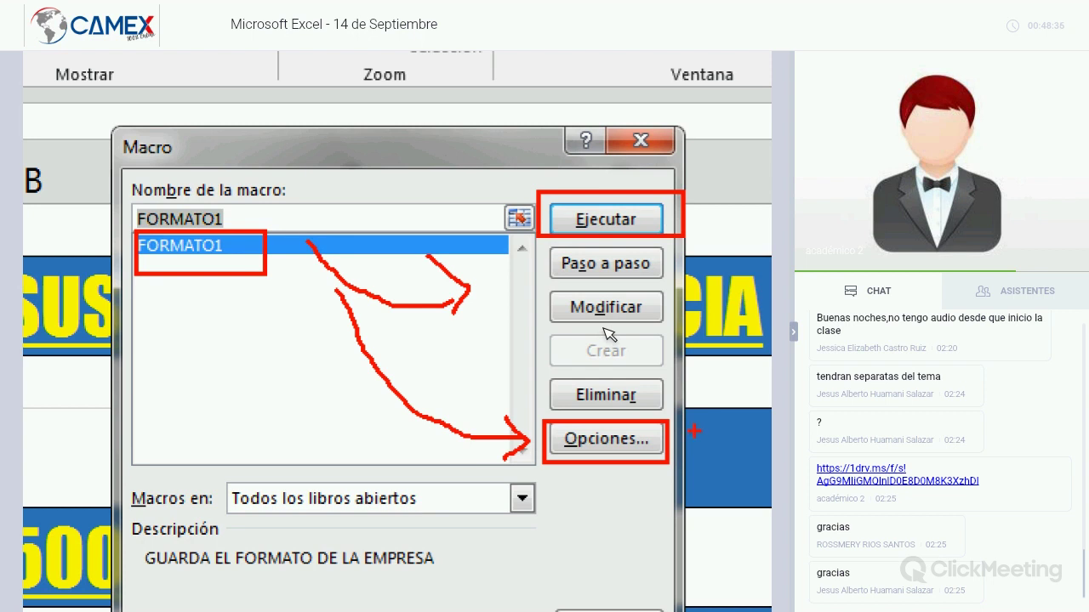
left_click_drag(695, 416, 754, 387)
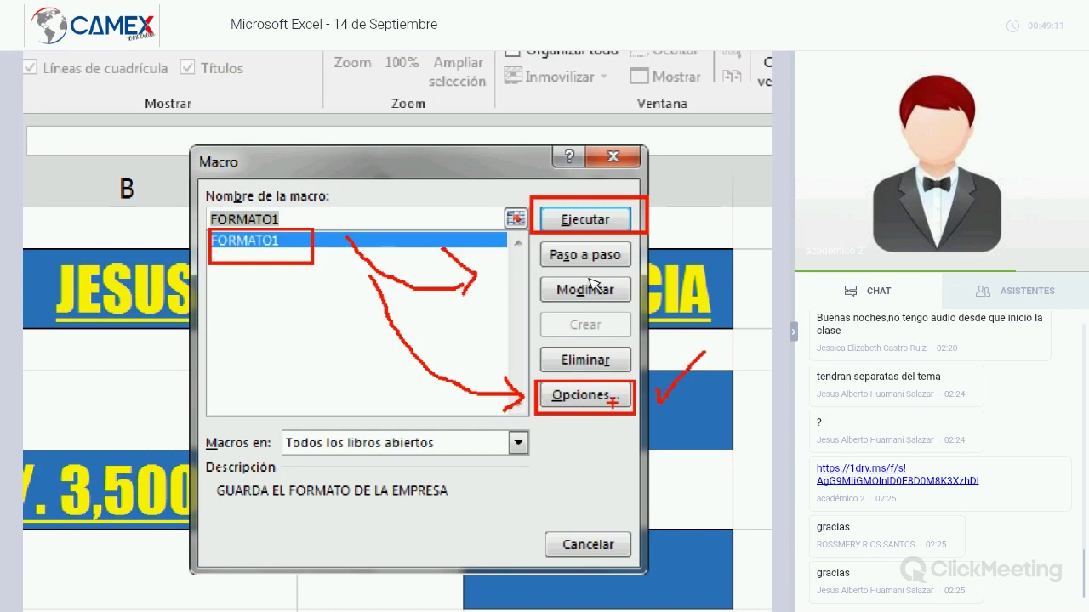
key("alt+o")
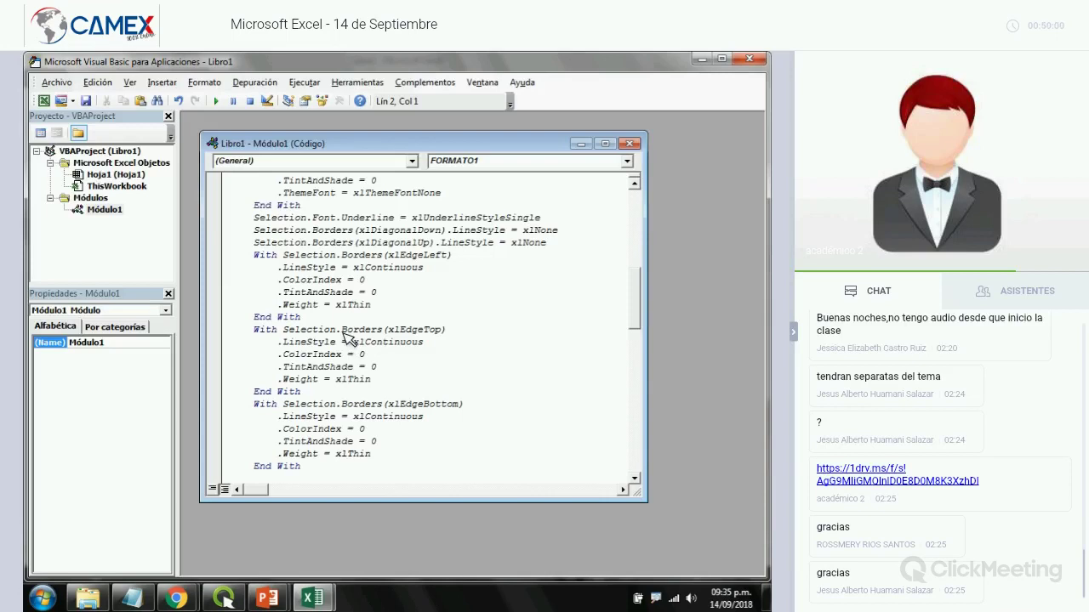
Scroll FORMATO1's code in Módulo1 to End Sub, then return to the blank Hoja2 in Libro1.
scroll(383, 367, "down", 15)
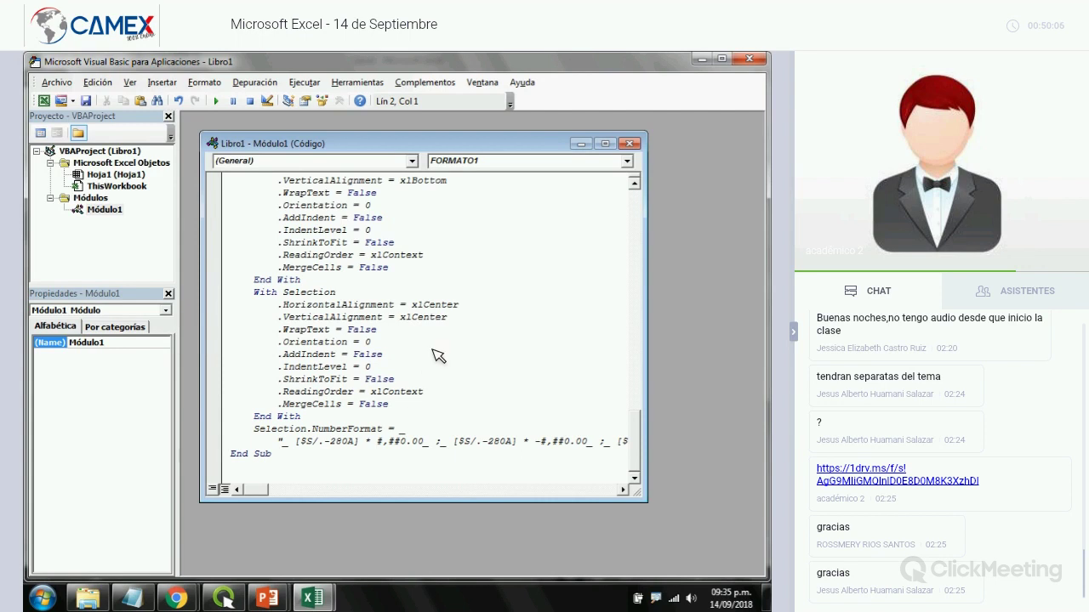
scroll(438, 356, "up", 10)
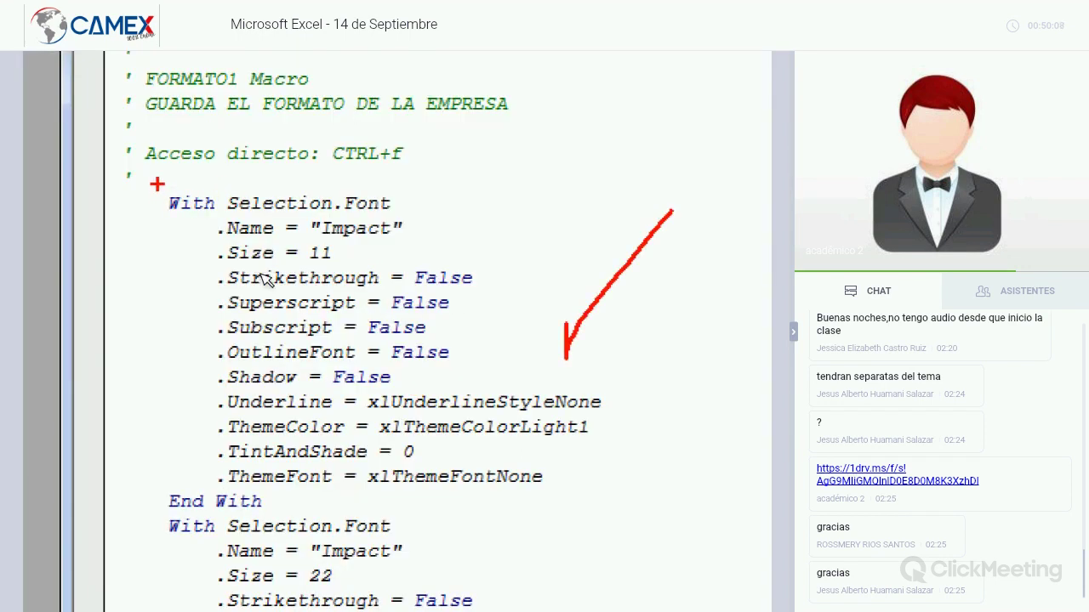
mouse_move(157, 183)
left_mouse_down()
mouse_move(532, 611)
mouse_move(563, 600)
left_mouse_up()
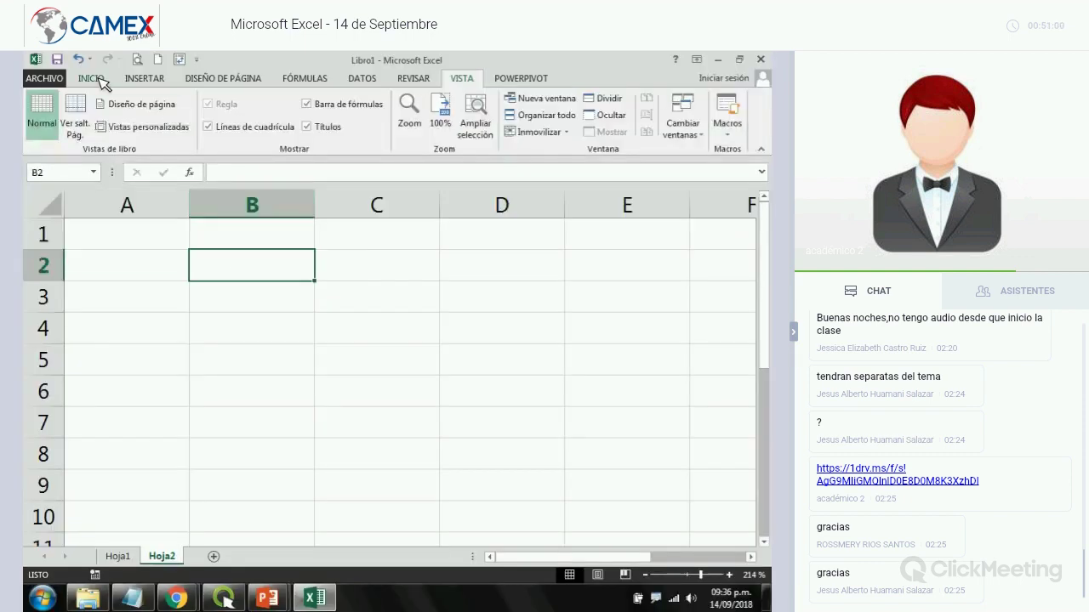
Move around the empty Hoja2's cells between A3, C3, B2 and B4.
left_click(92, 79)
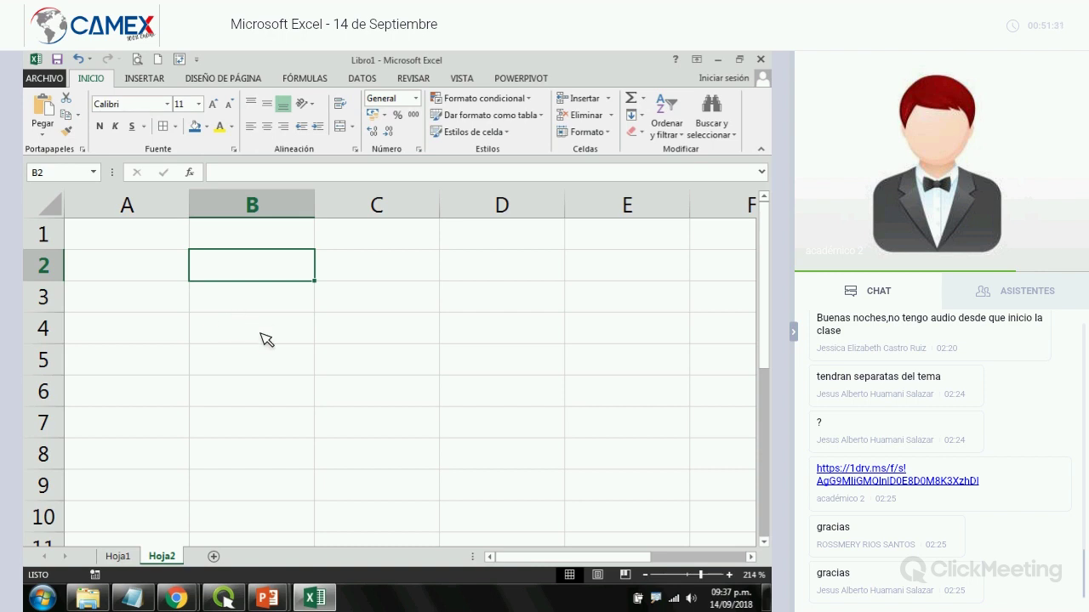
left_click(262, 335)
left_click(296, 297)
left_click(306, 274)
left_click(198, 333)
key("Left")
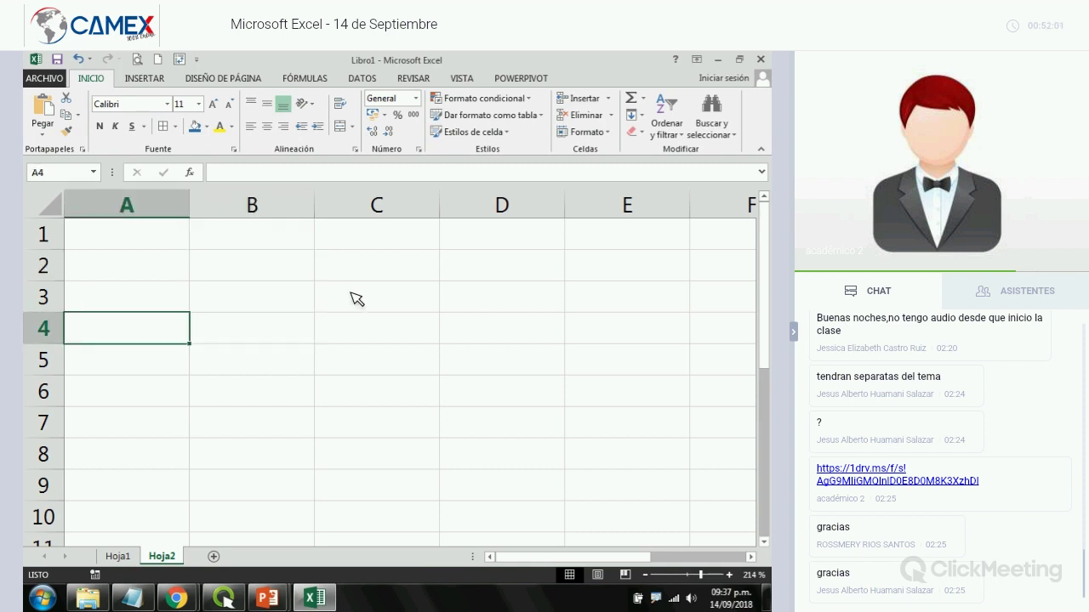
left_click(355, 299)
key("Left")
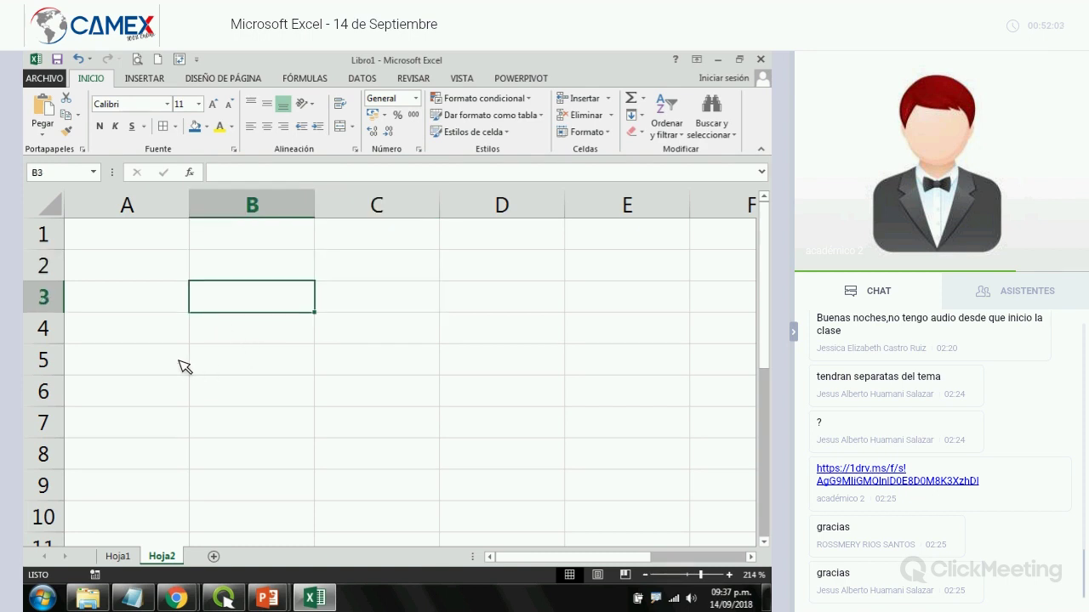
left_click(183, 366)
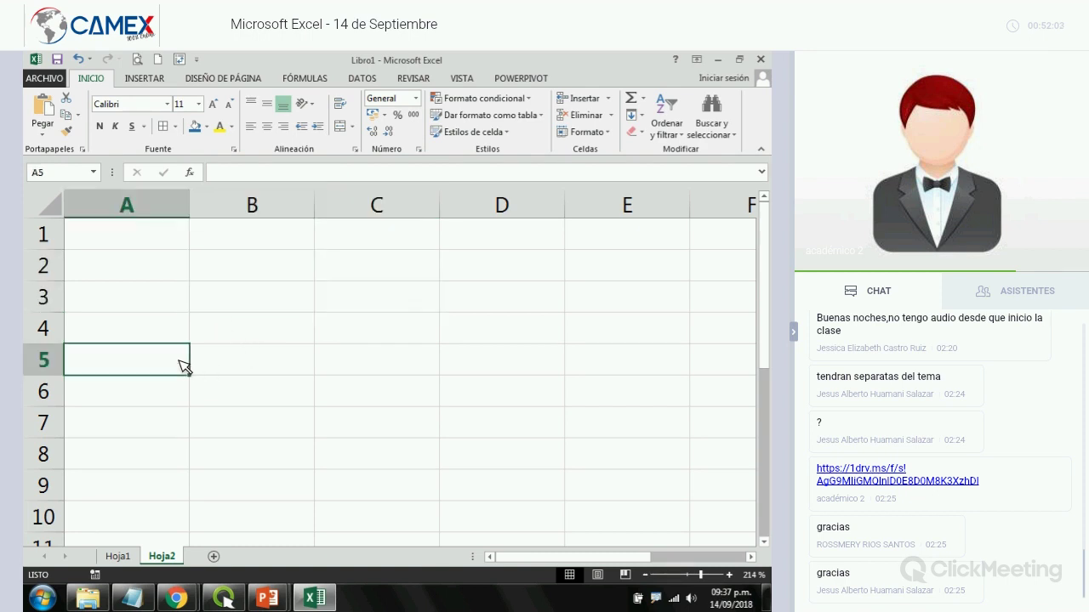
left_click(242, 306)
left_click(175, 308)
left_click(264, 299)
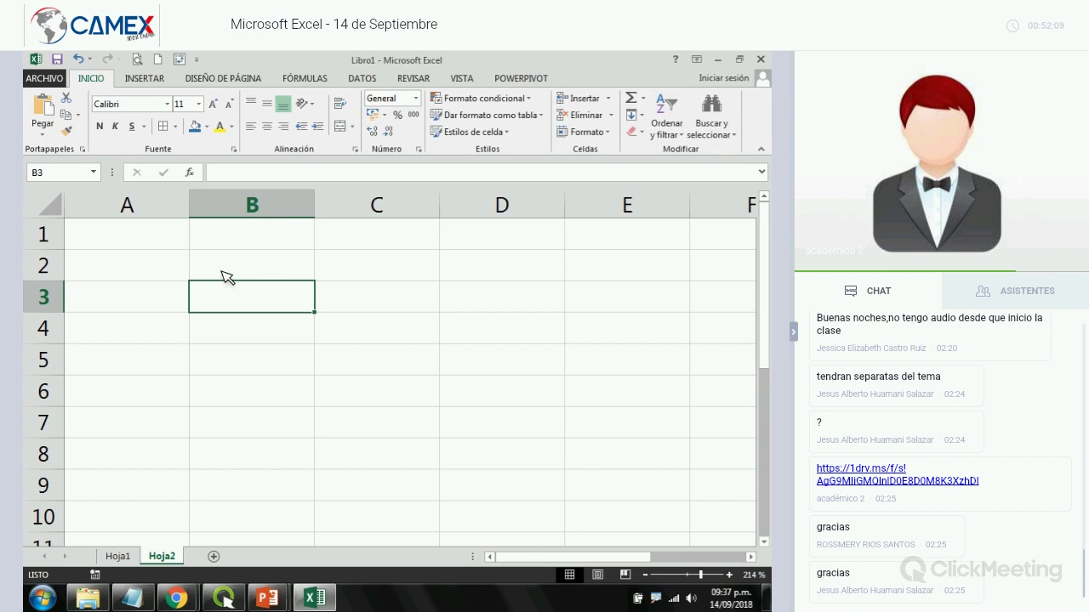
Start from cell A1 and bring up the VISTA tab's Macros commands.
left_click(150, 245)
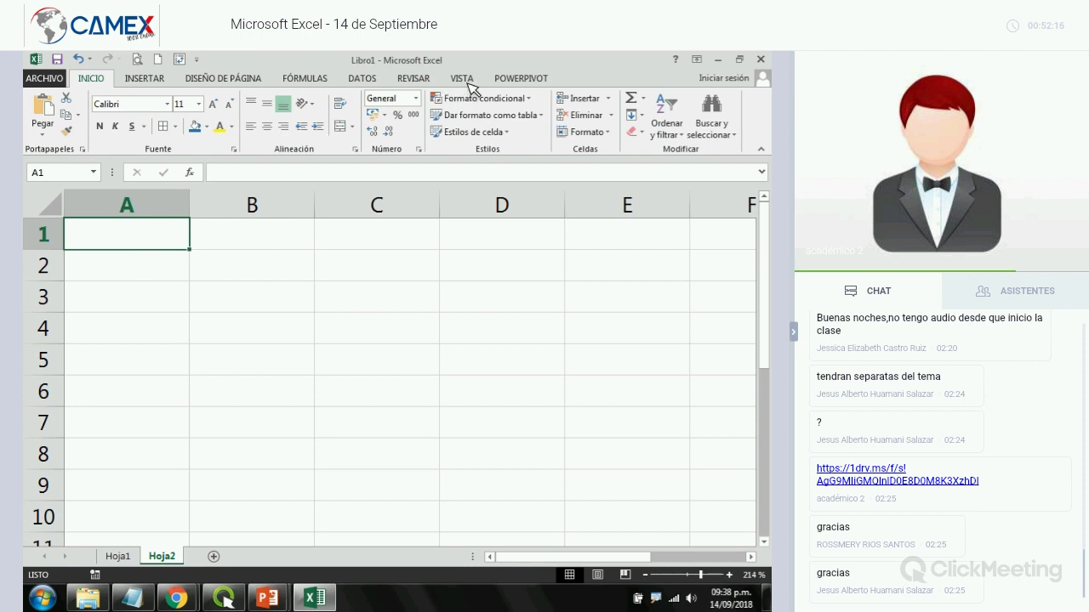
key("alt+n")
left_click(730, 128)
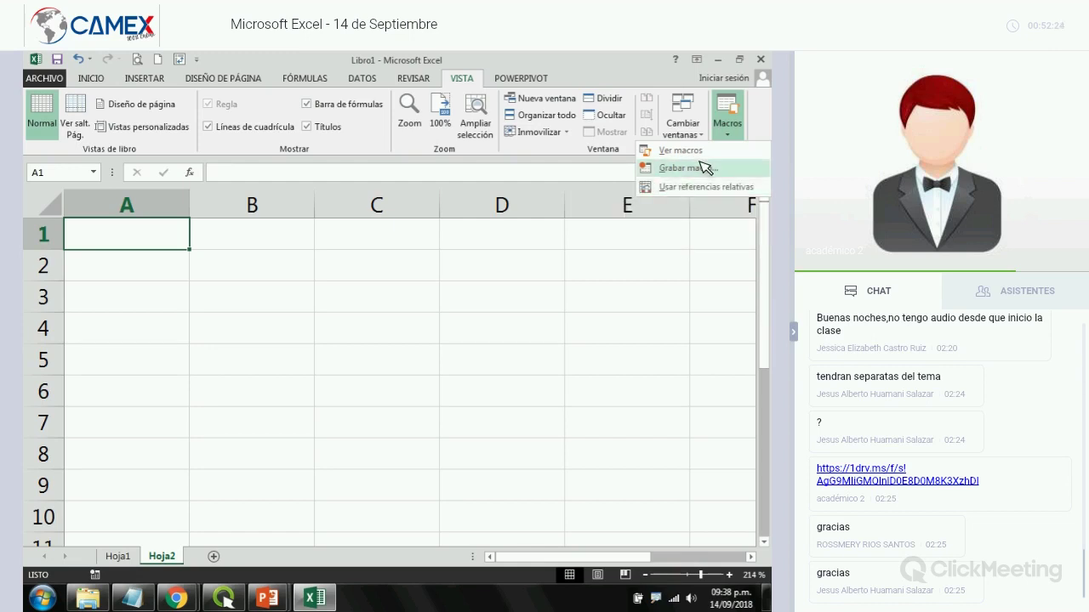
Name the new macro recording FORMATO2, stored in Este libro.
key("Return")
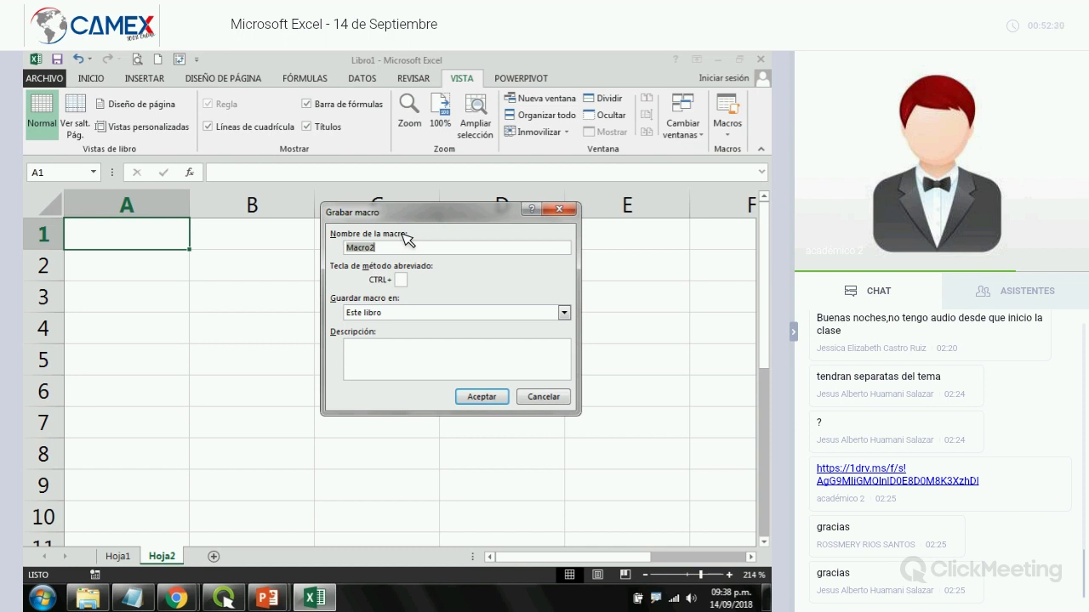
type("dor")
key("BackSpace")
key("BackSpace")
key("BackSpace")
type("FORMAT")
type("O2")
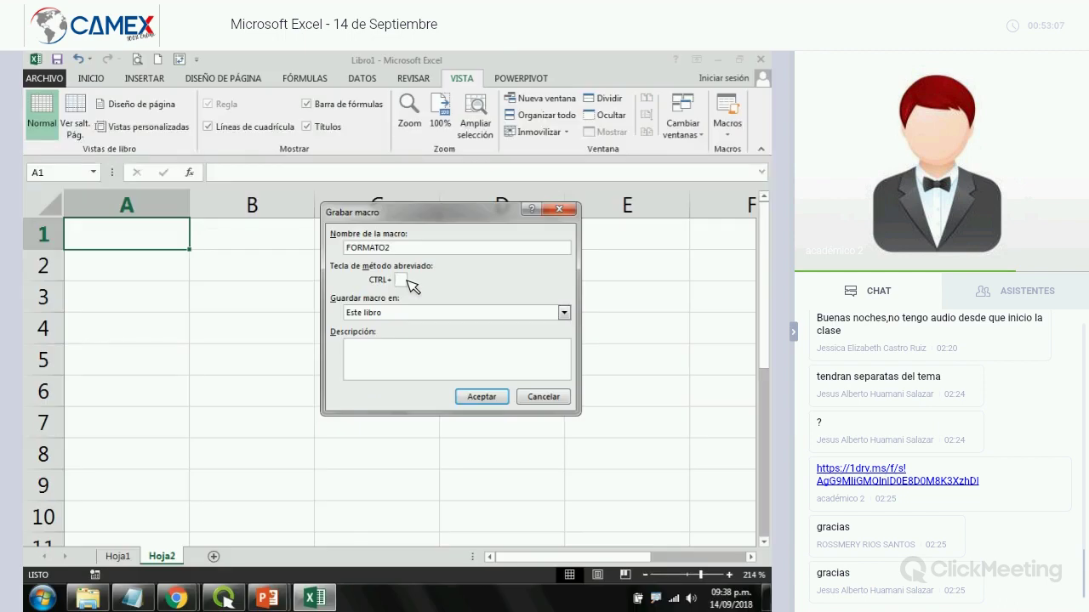
Reopen the Grabar macro settings for the new macro recording.
type("d")
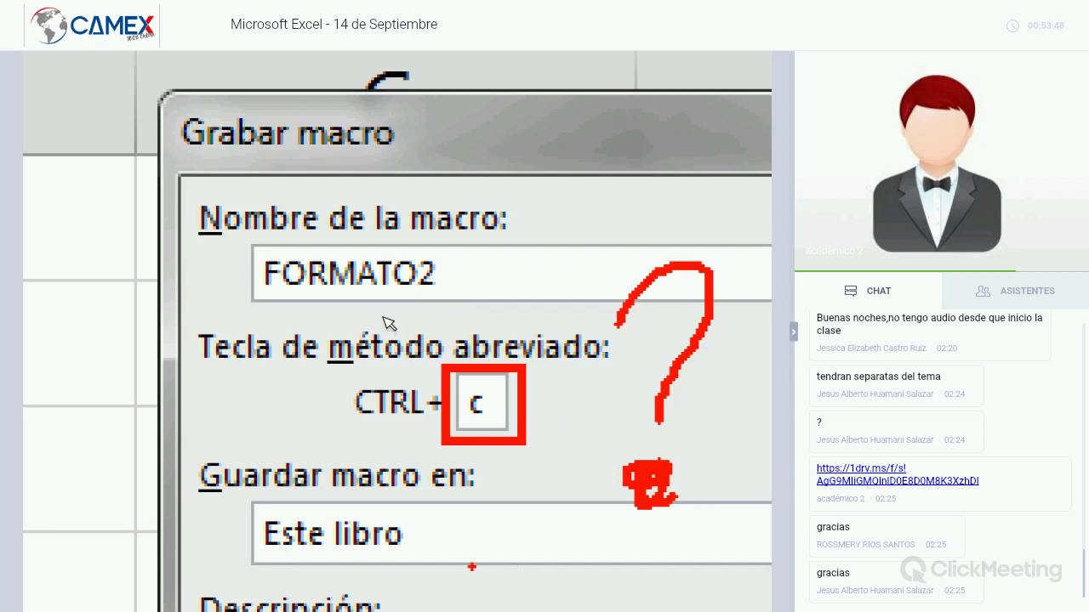
left_click_drag(400, 532, 528, 485)
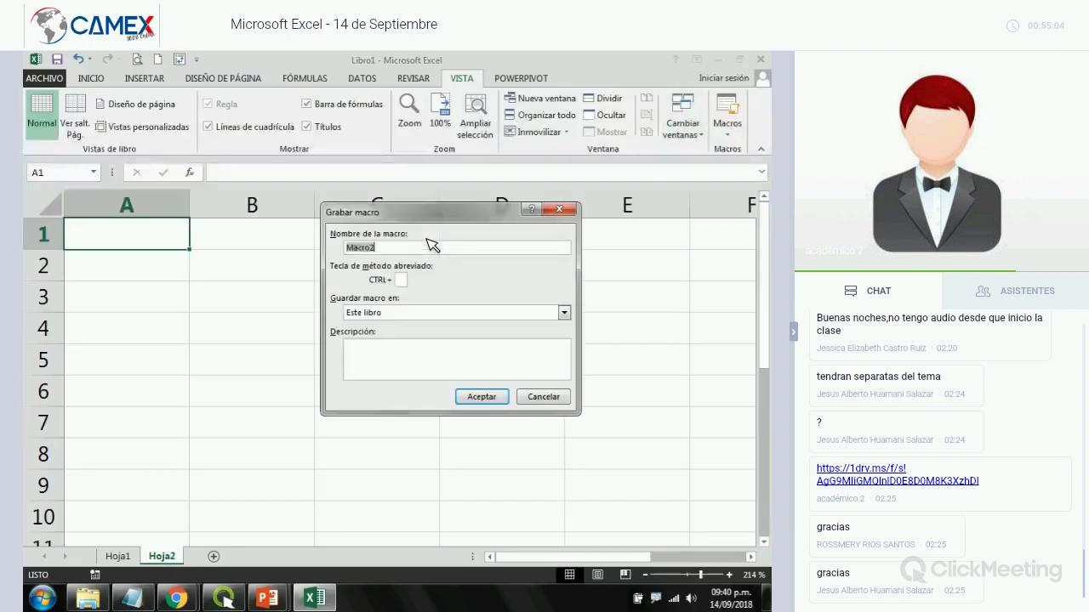
Name the macro FORMATO2 with shortcut Ctrl+c and description 'RESALTA SI EL NUMERO EXCEDE DE 2500'.
type("FO")
type("RMATO")
type("2")
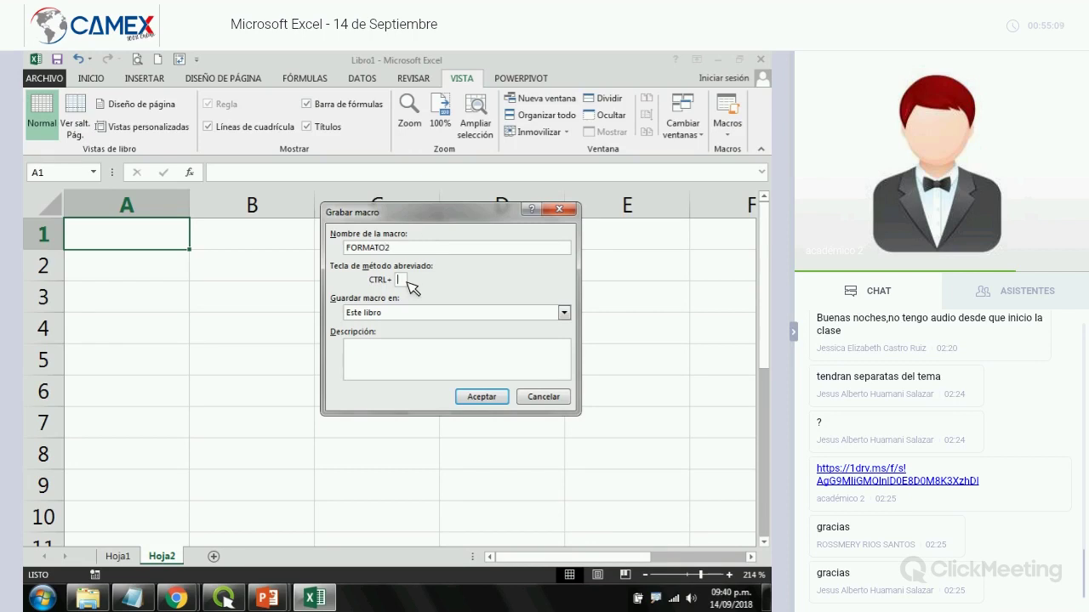
type("c")
left_click(372, 354)
type("RESAL")
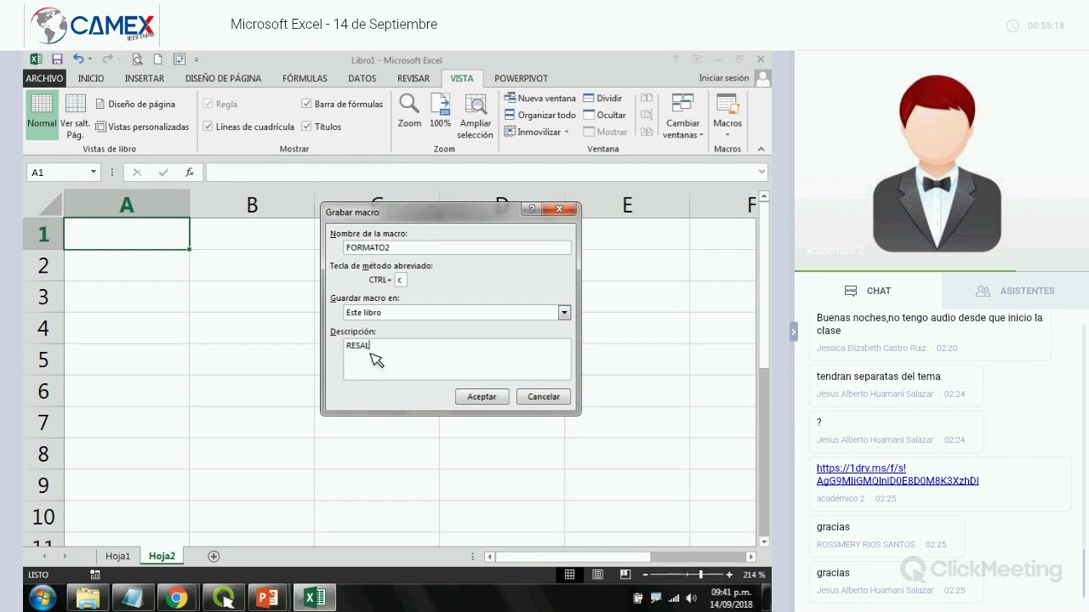
type("TA")
type(" SI")
type(" EL NU")
type("MERO EX")
type("CEDE DE 2")
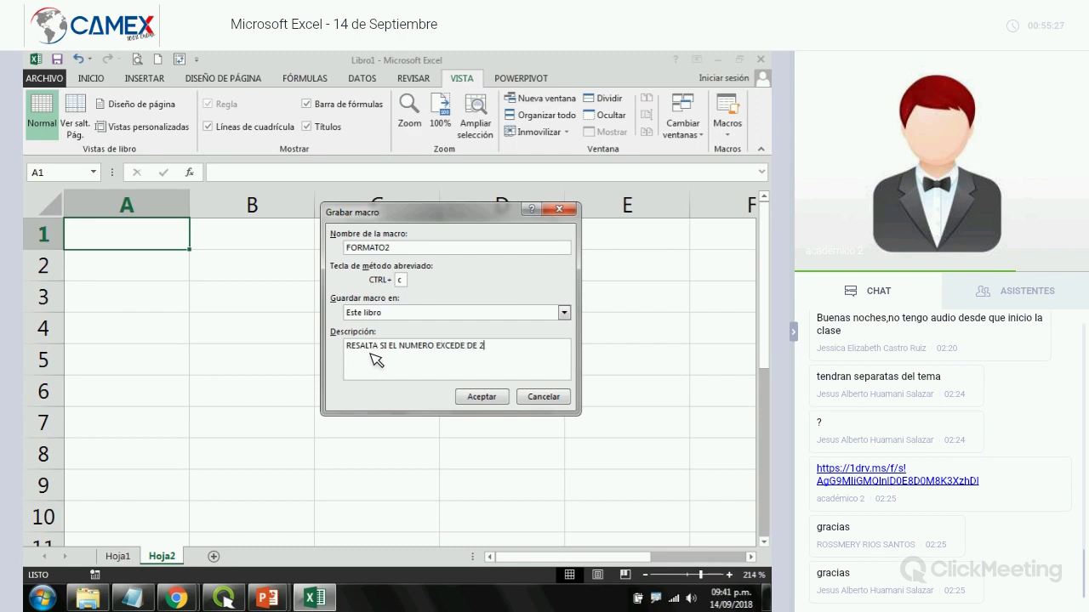
type("5")
type("00")
key("ctrl+1")
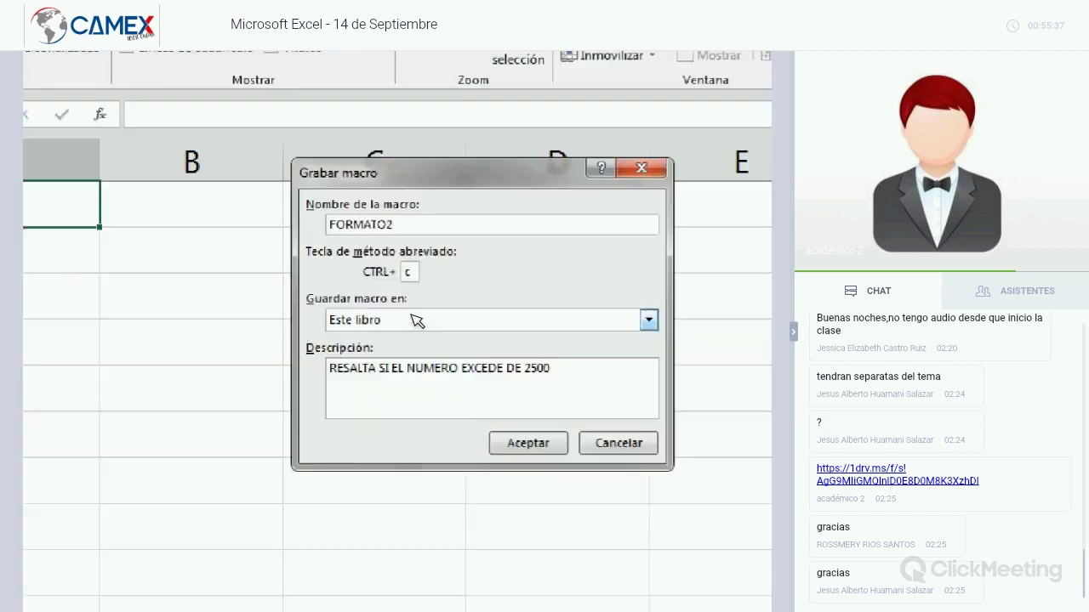
left_click_drag(448, 380, 553, 311)
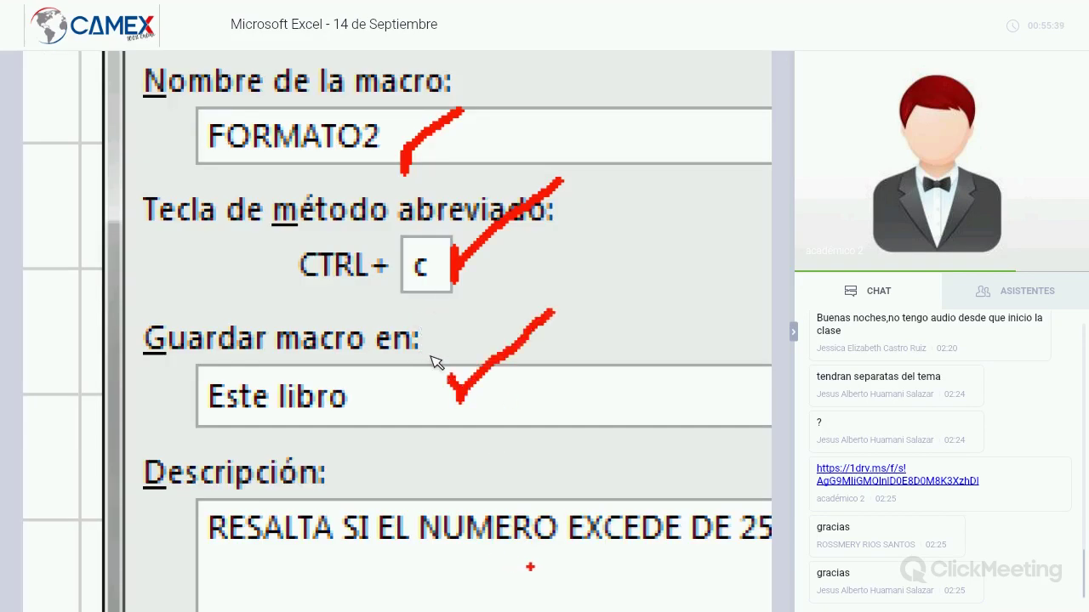
left_click_drag(532, 575, 616, 443)
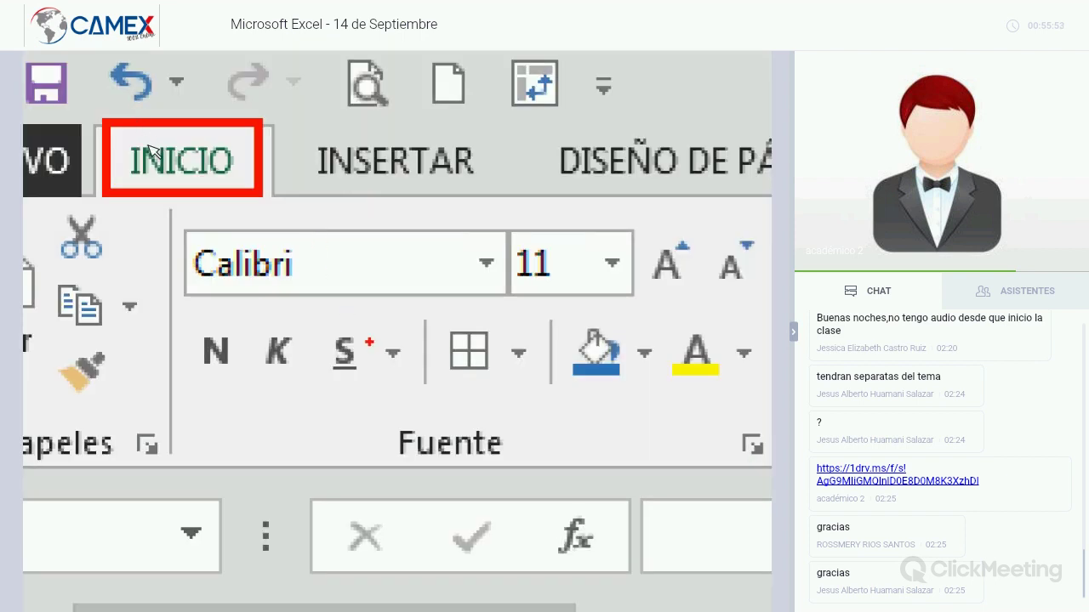
Reach the Es mayor que… rule under INICIO's Formato condicional > Resaltar reglas de celdas.
left_click_drag(396, 423, 208, 200)
mouse_move(192, 248)
left_mouse_down()
mouse_move(209, 200)
mouse_move(242, 217)
left_mouse_up()
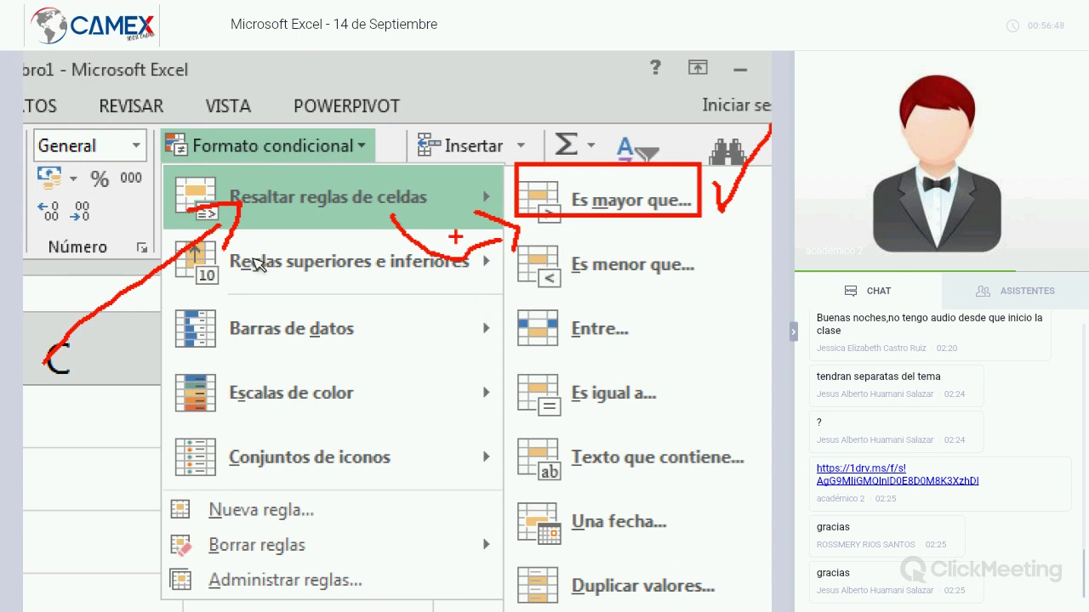
Enter 2500 as the greater-than threshold and begin a custom format with Negrita font style.
type("2")
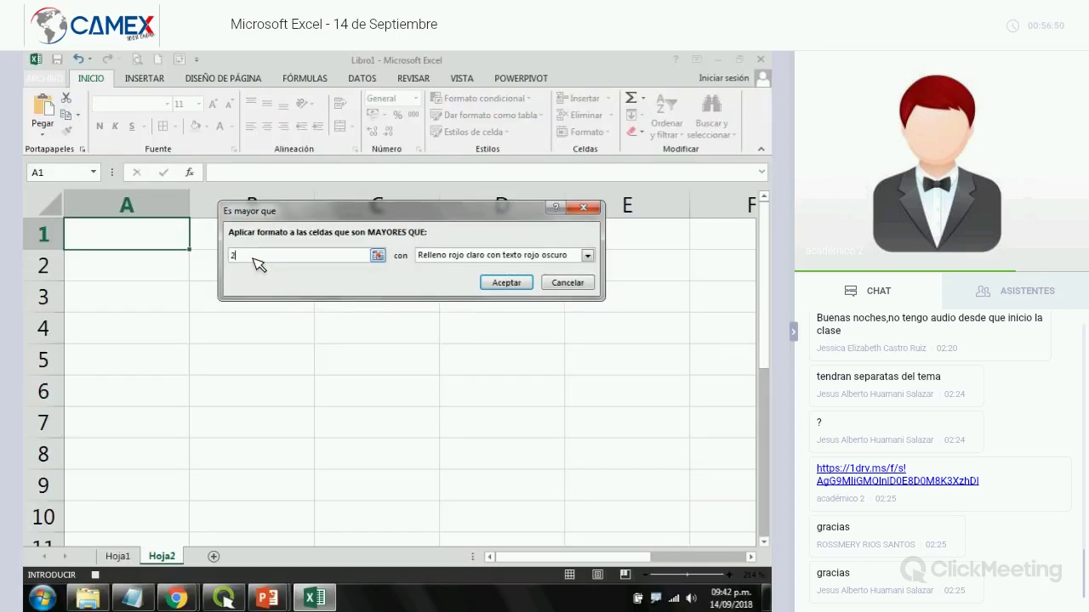
type("5")
type("00")
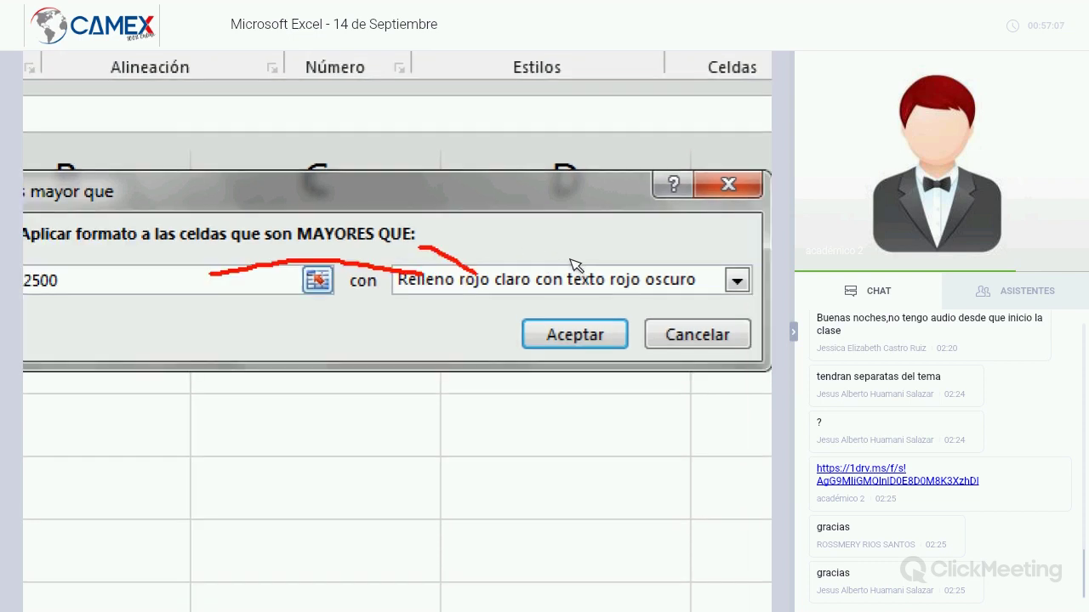
left_click(545, 279)
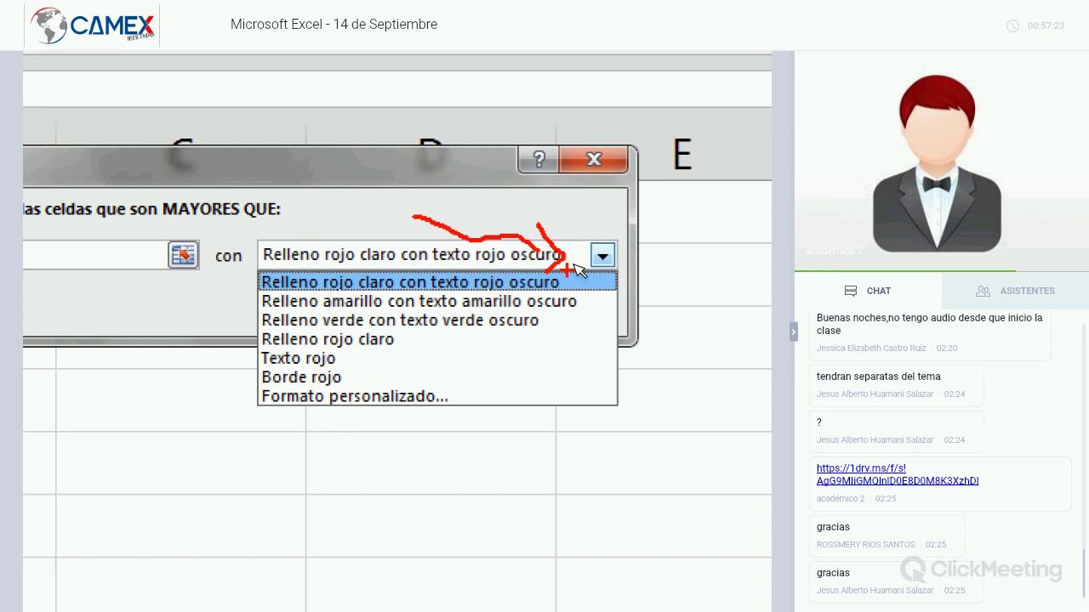
left_click_drag(566, 270, 394, 377)
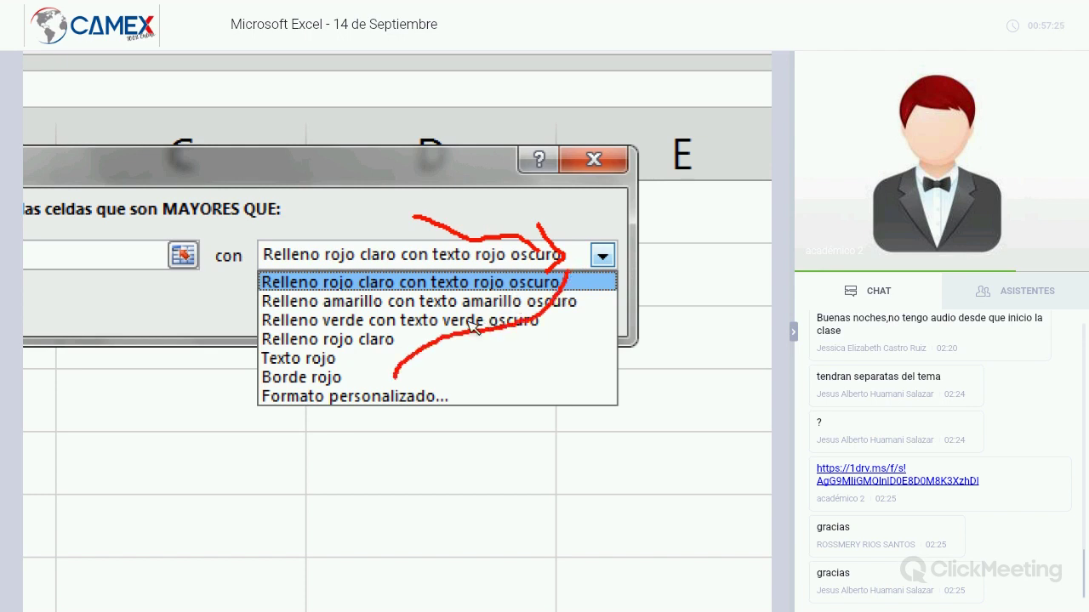
left_click_drag(258, 389, 491, 417)
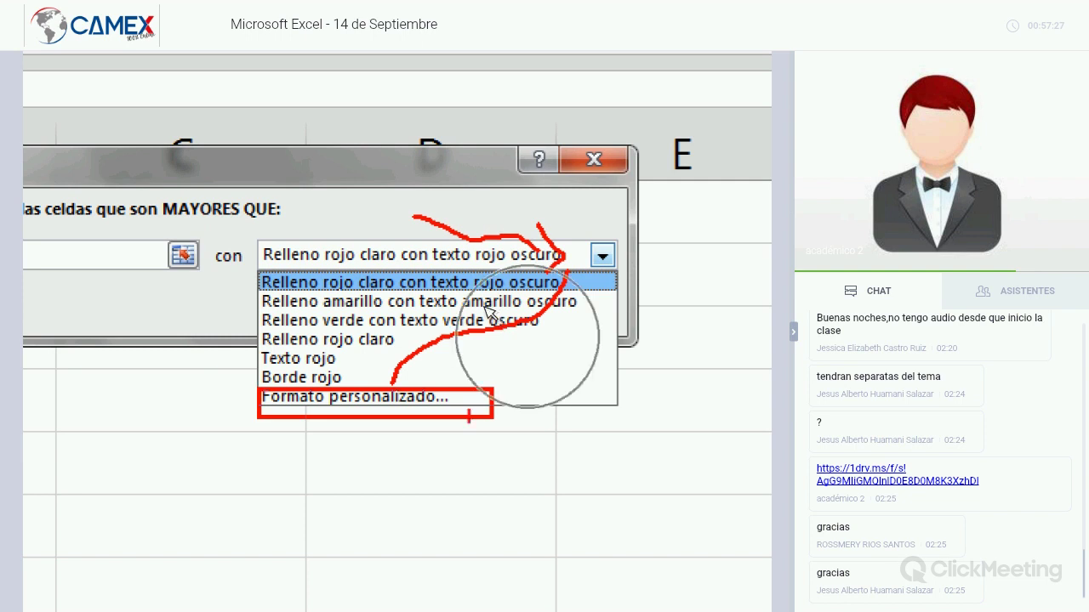
mouse_move(387, 355)
left_mouse_down()
mouse_move(394, 379)
mouse_move(449, 361)
left_mouse_up()
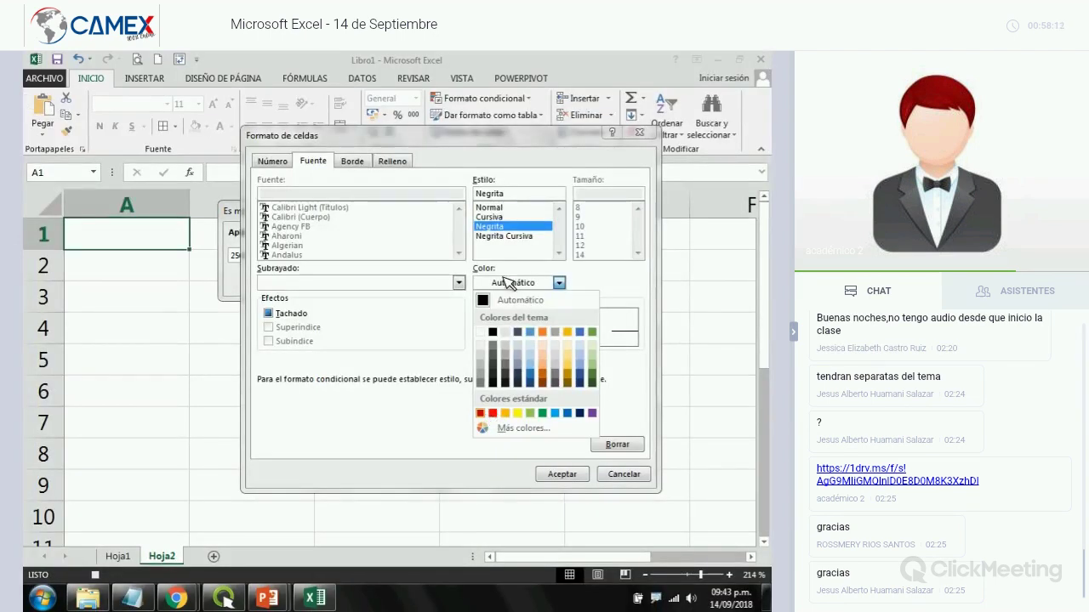
Give the rule dark red text on a yellow fill and apply it.
left_click(481, 413)
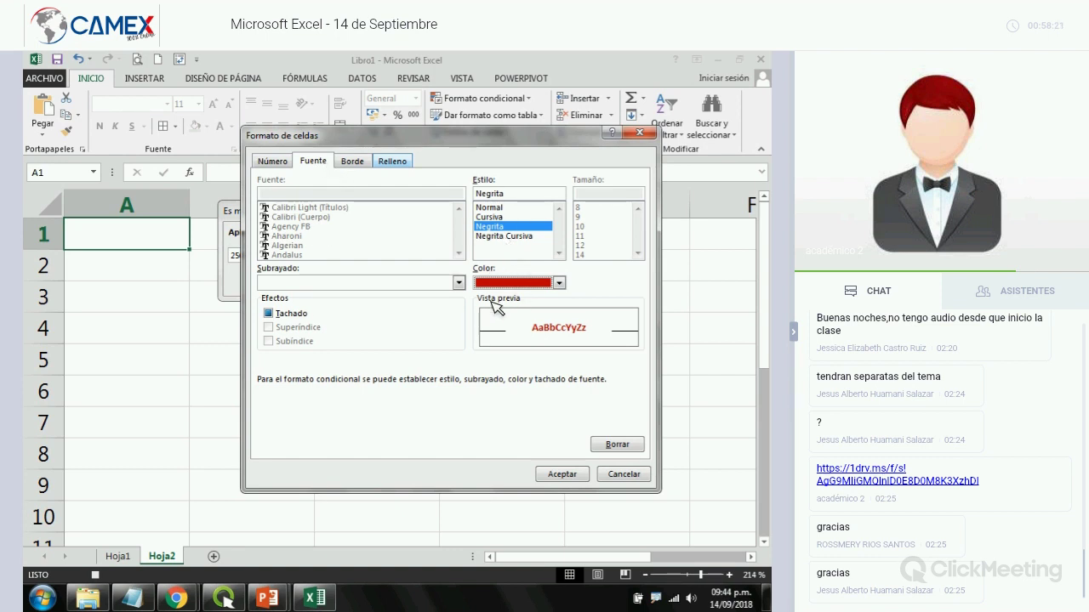
left_click(403, 162)
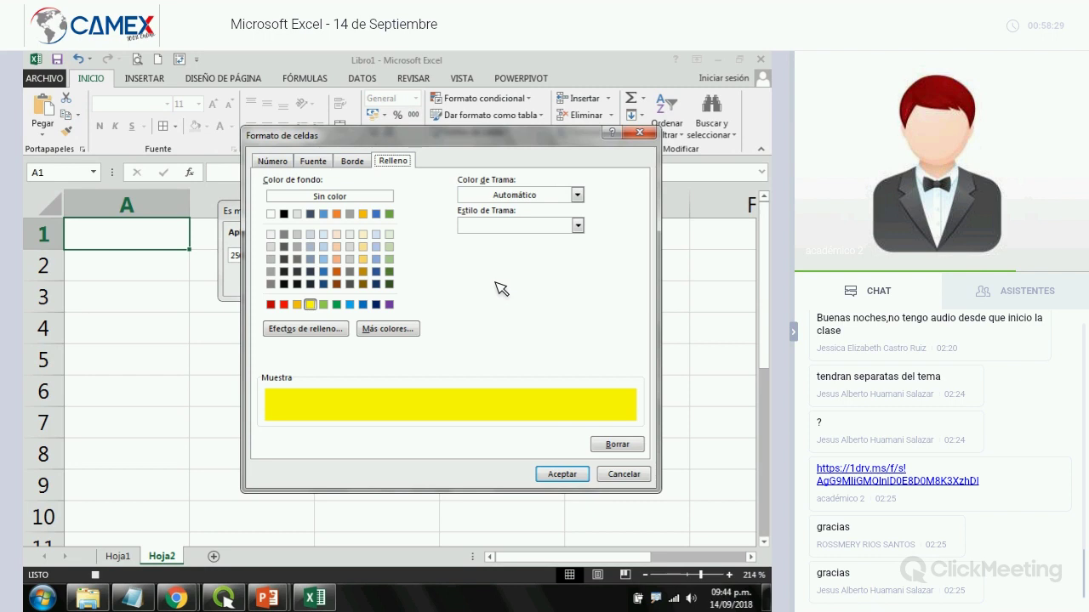
key("Return")
key("Return")
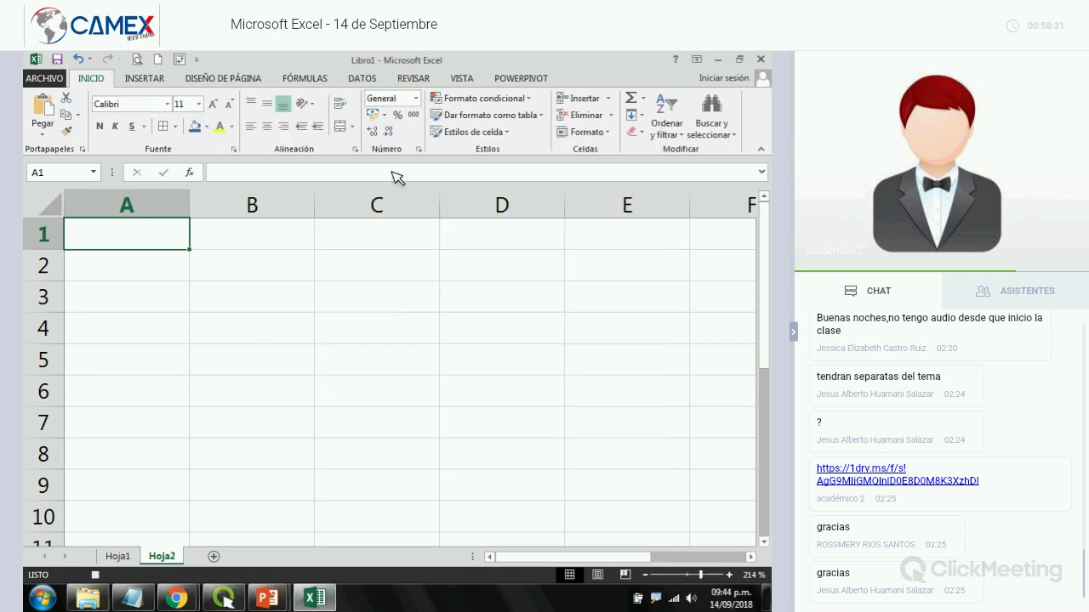
Stop the FORMATO2 recording with VISTA > Macros > Detener grabación and return to Hoja2.
left_click(467, 80)
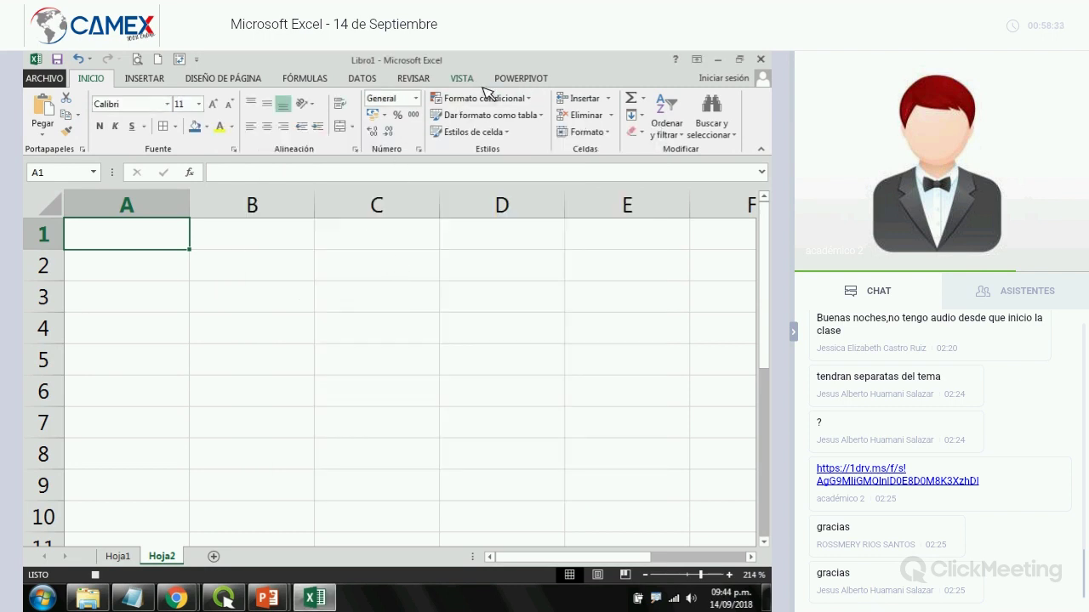
left_click(735, 138)
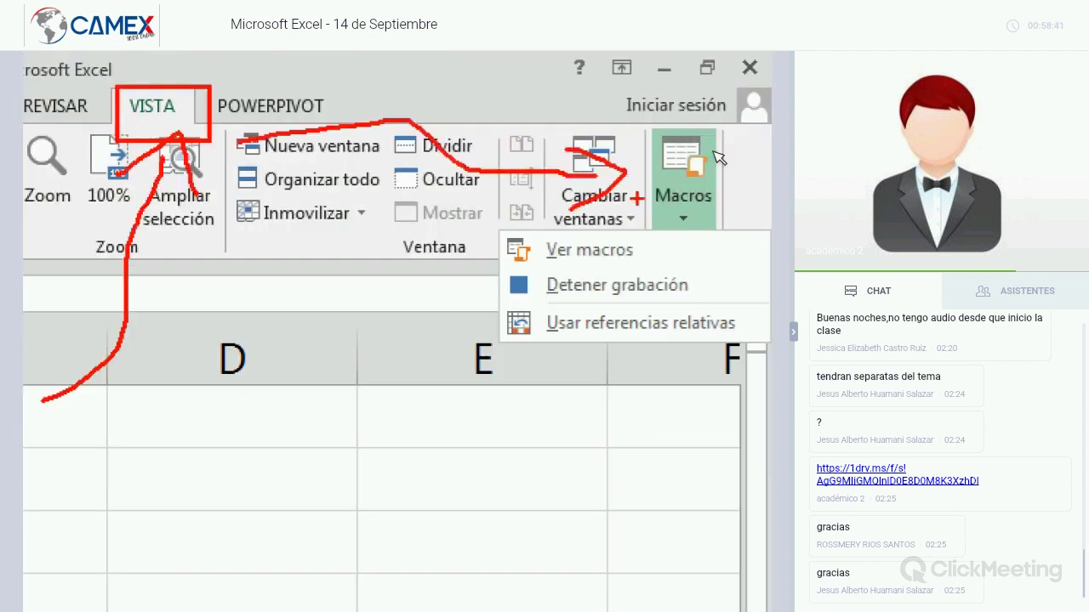
left_click_drag(717, 126, 703, 153)
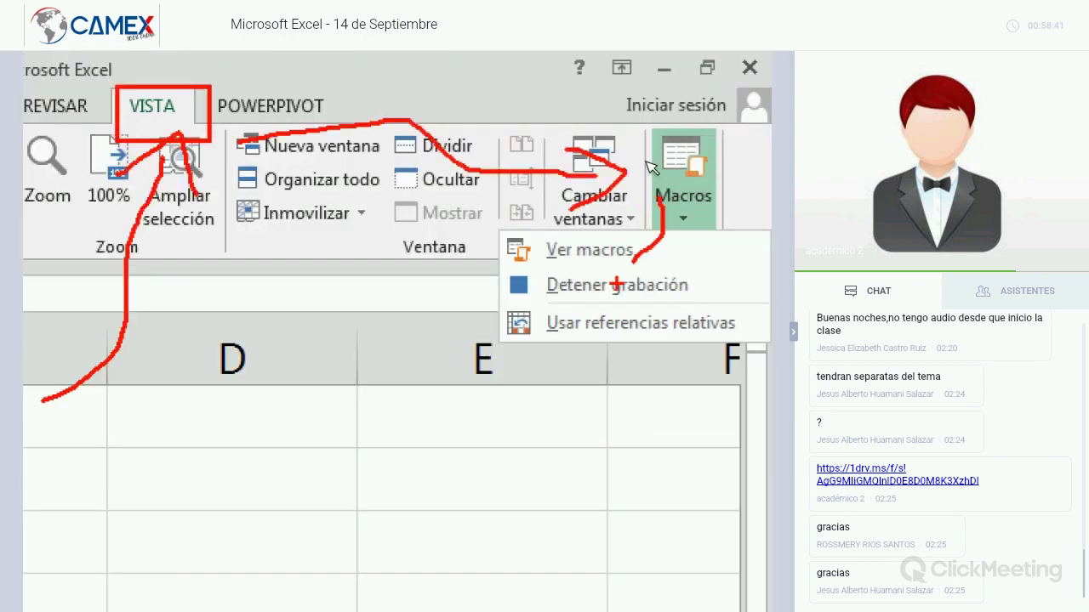
left_click_drag(503, 270, 725, 304)
mouse_move(622, 243)
left_mouse_down()
mouse_move(633, 260)
mouse_move(679, 249)
left_mouse_up()
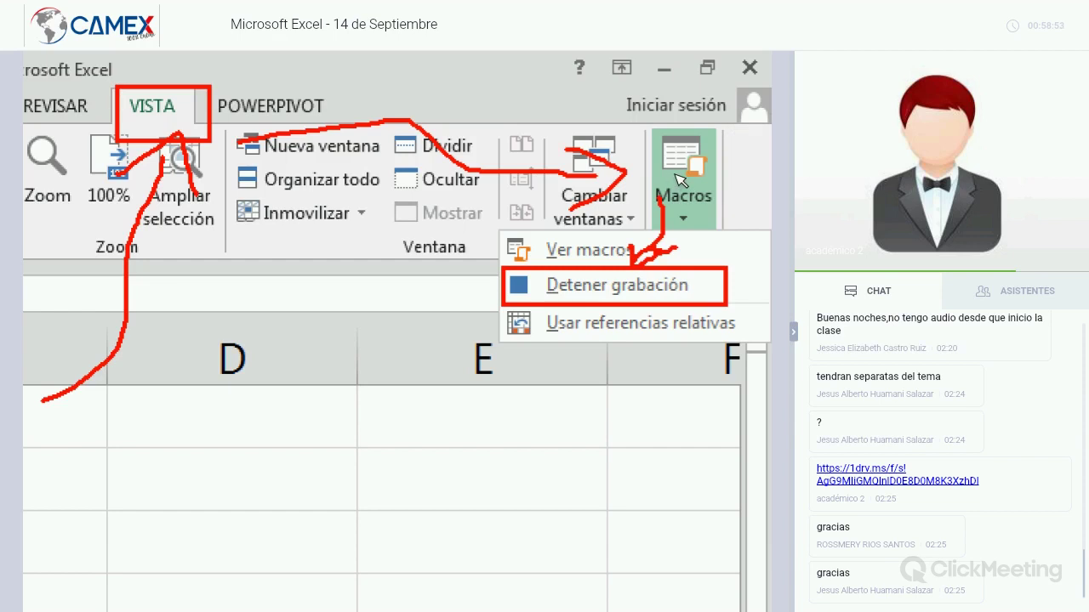
key("Escape")
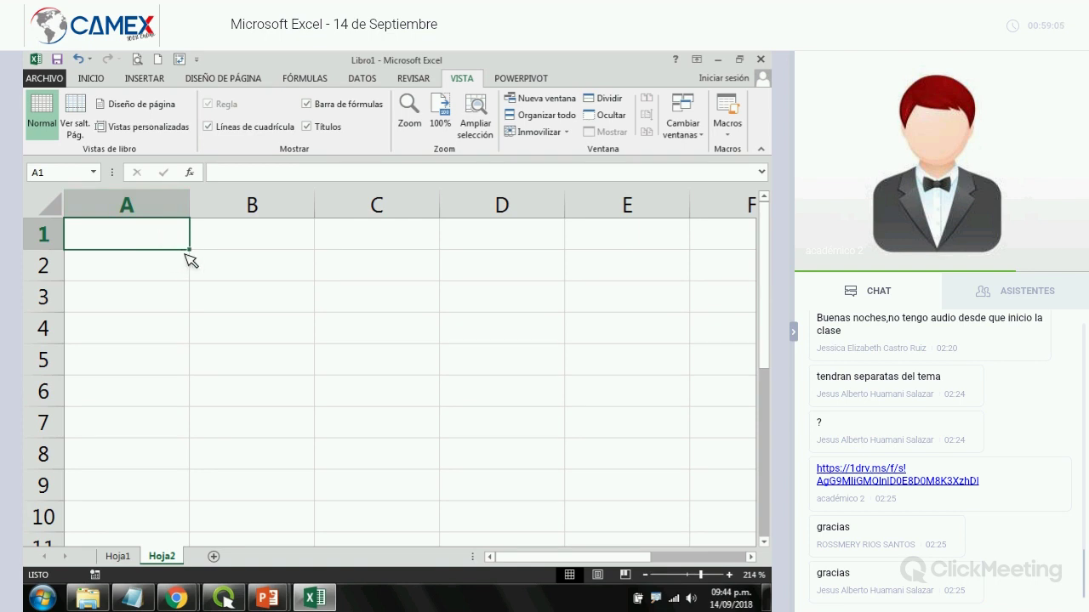
Enter 434, 3453, 365 and 3555 down cells C3 to C6 of Hoja2.
key("Down")
key("Down")
key("Right")
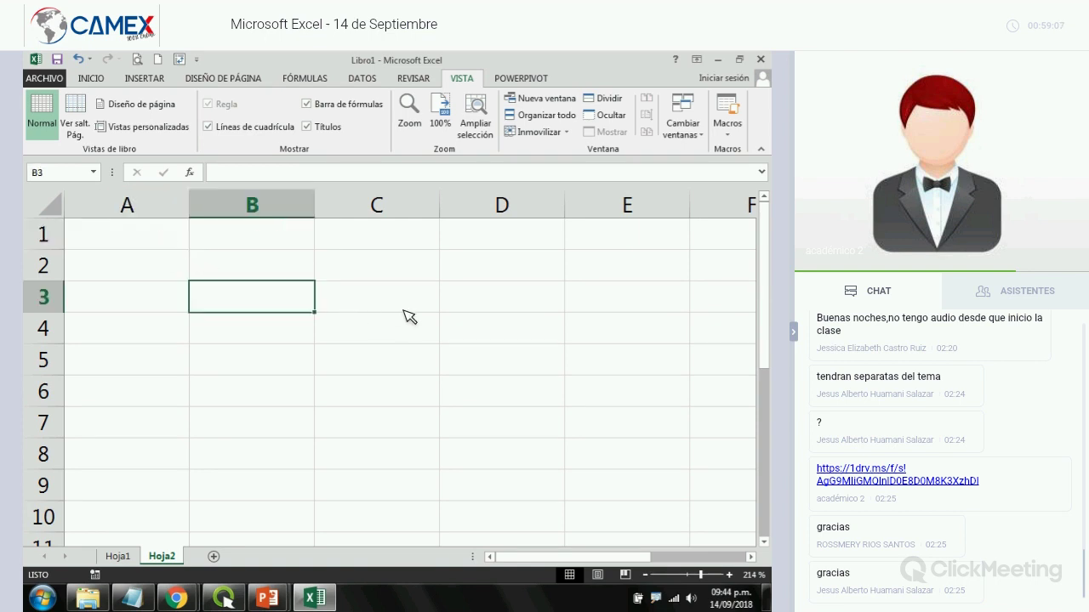
left_click(357, 315)
left_click(312, 311)
left_click(364, 302)
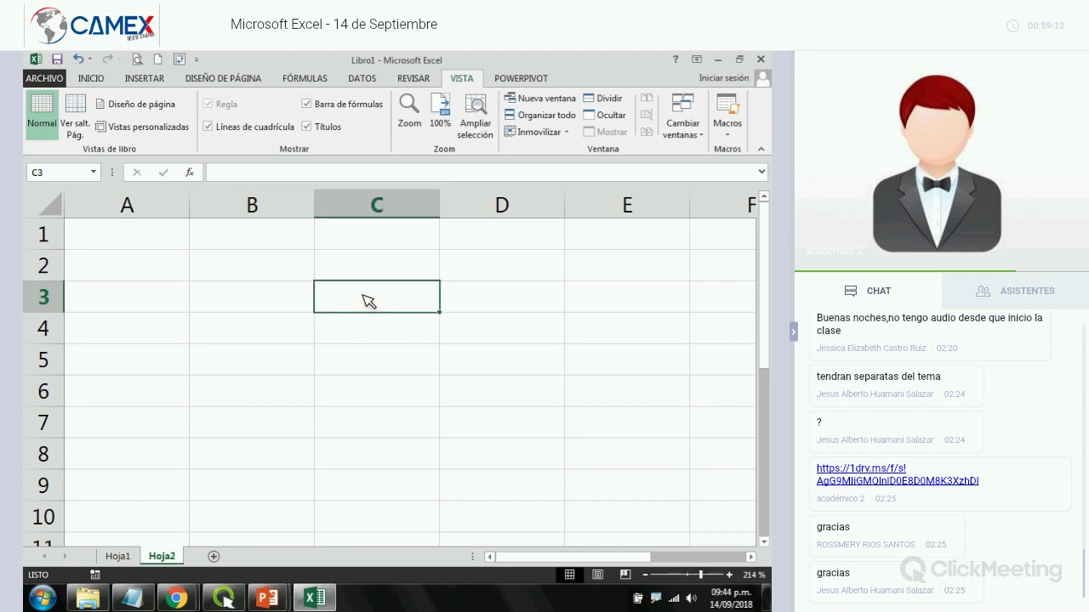
type("434")
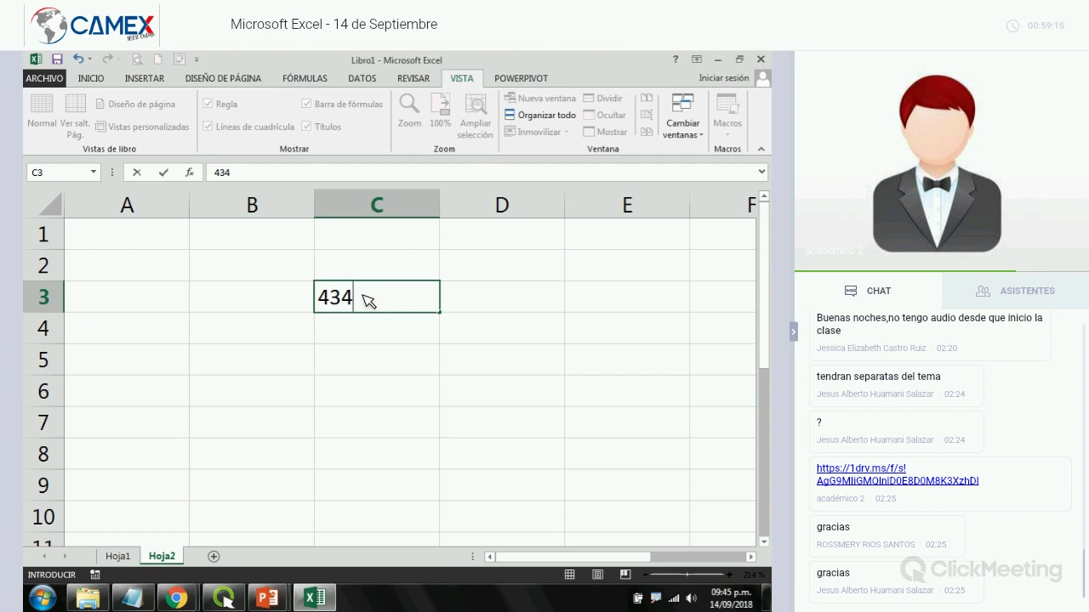
key("Return")
type("34")
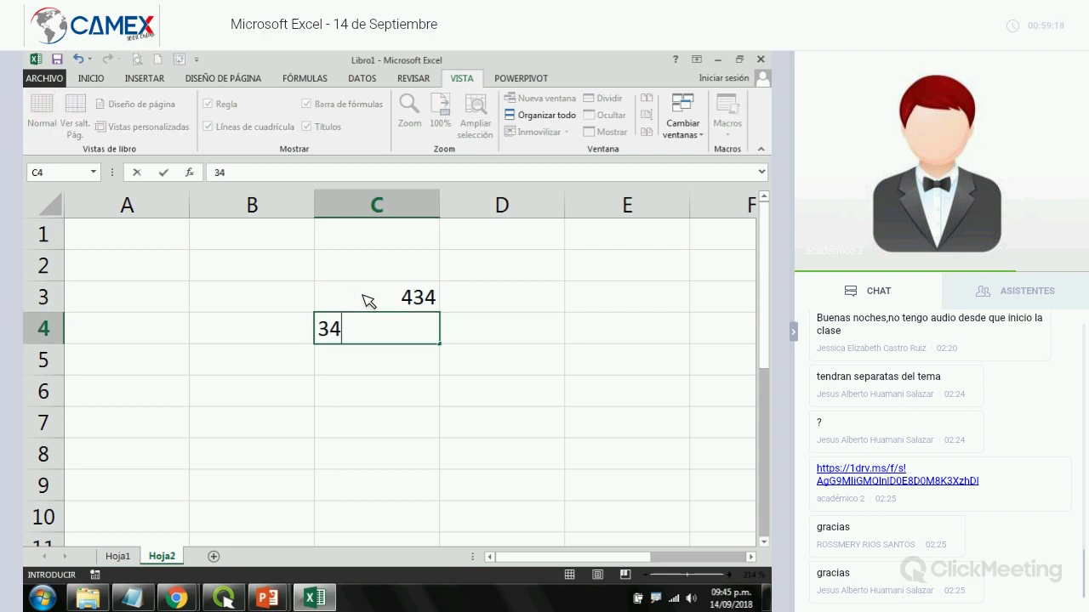
type("53")
key("Return")
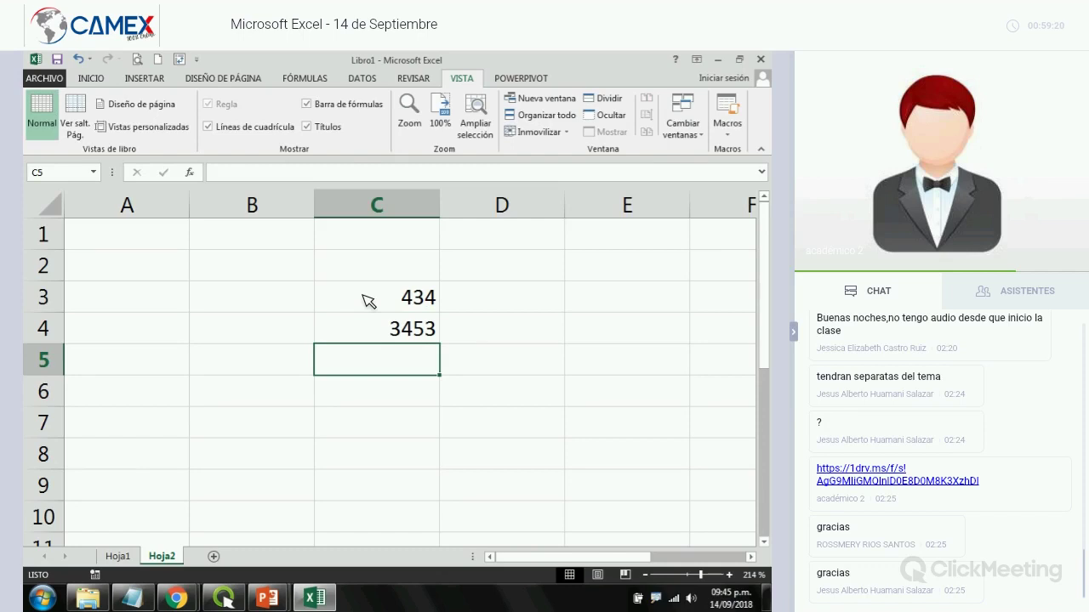
type("365")
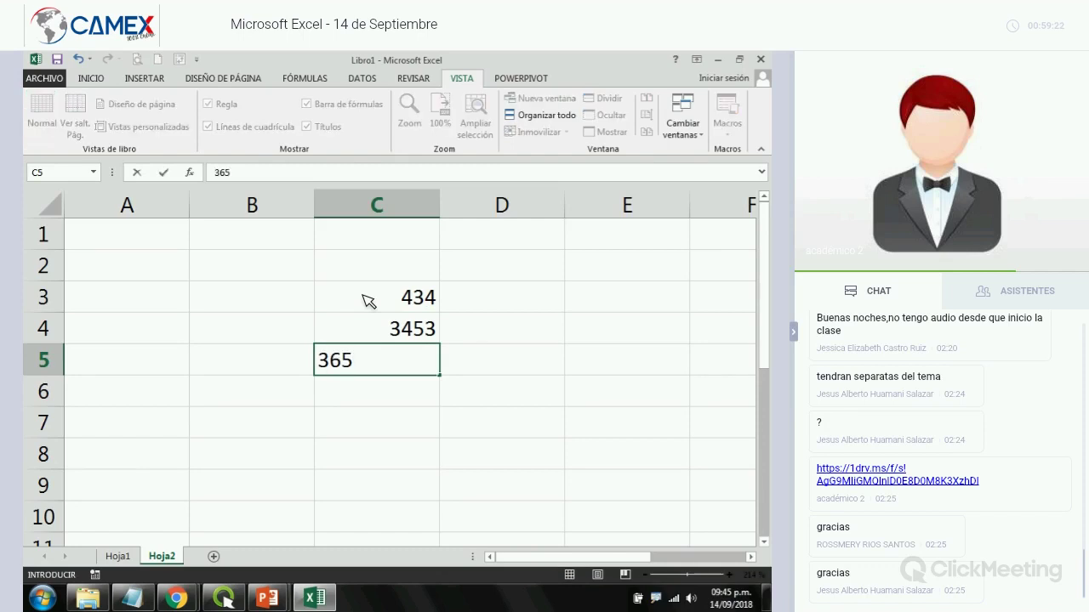
key("Return")
type("35")
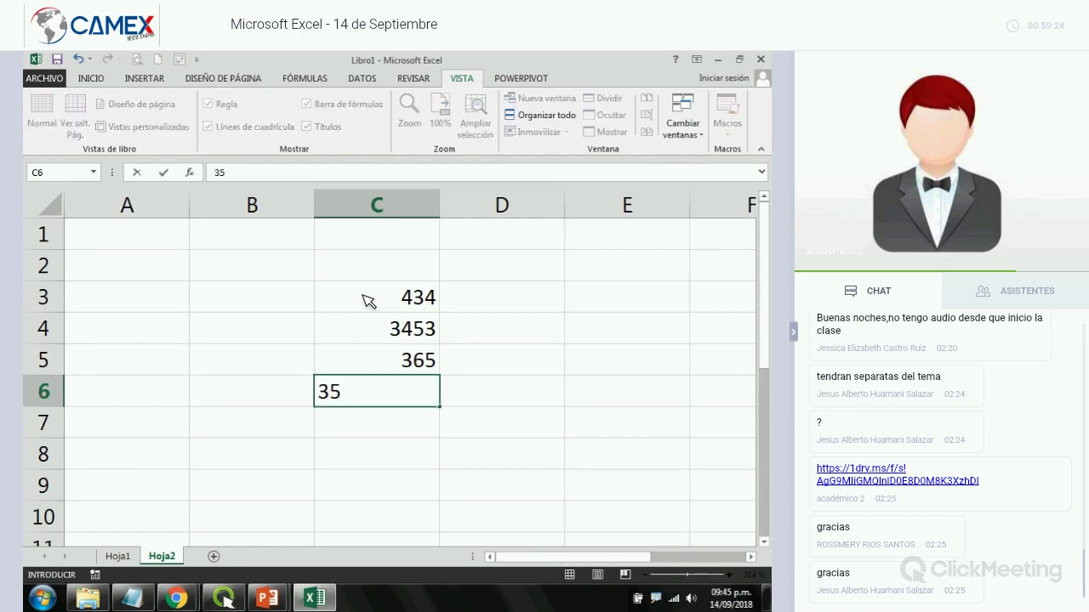
type("55")
key("Return")
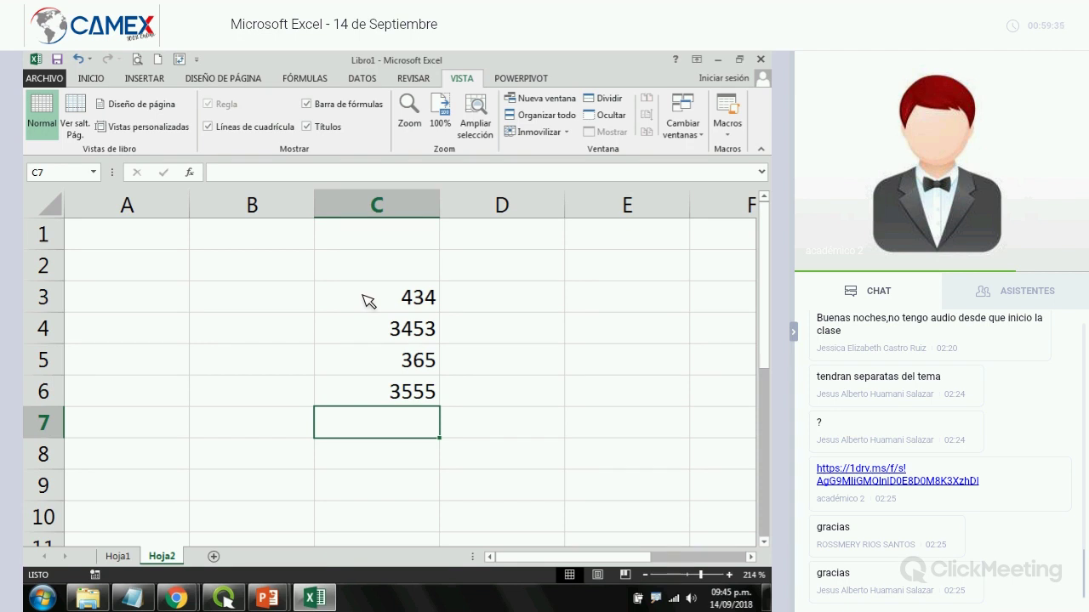
Select C3:C6 and run the FORMATO2 macro with Ctrl+2, highlighting 3453 and 3555.
left_click_drag(368, 300, 378, 390)
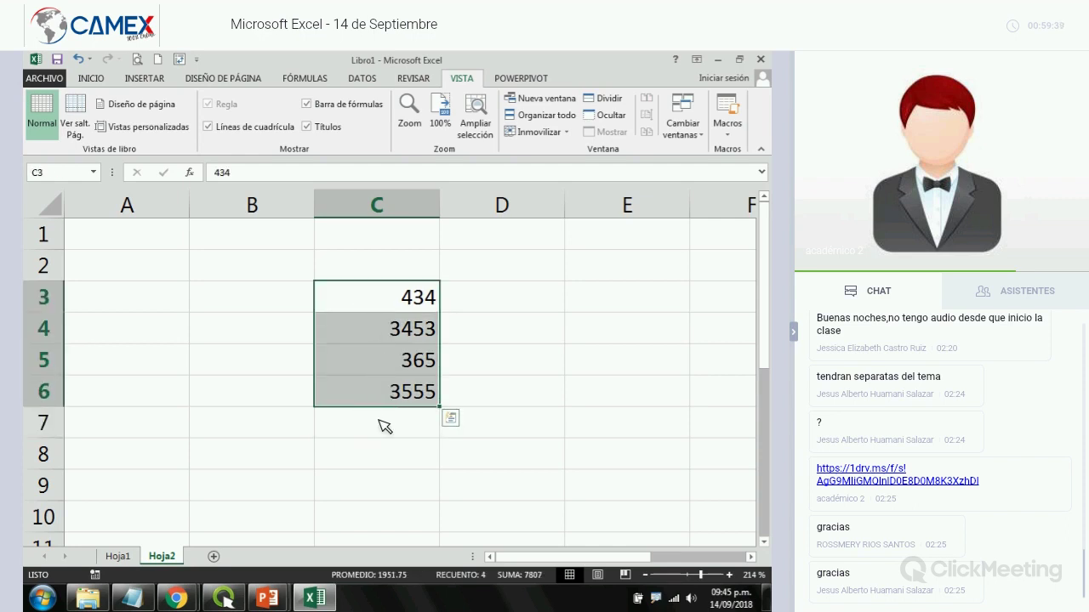
left_click_drag(372, 299, 380, 398)
left_click(504, 384)
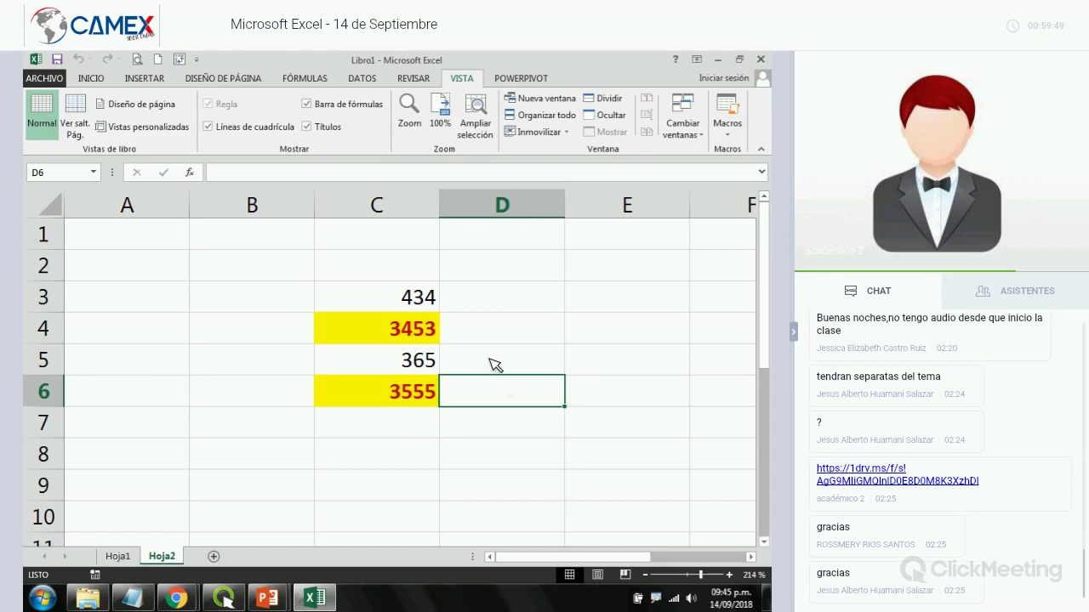
key("ctrl+2")
left_click_drag(457, 345, 601, 229)
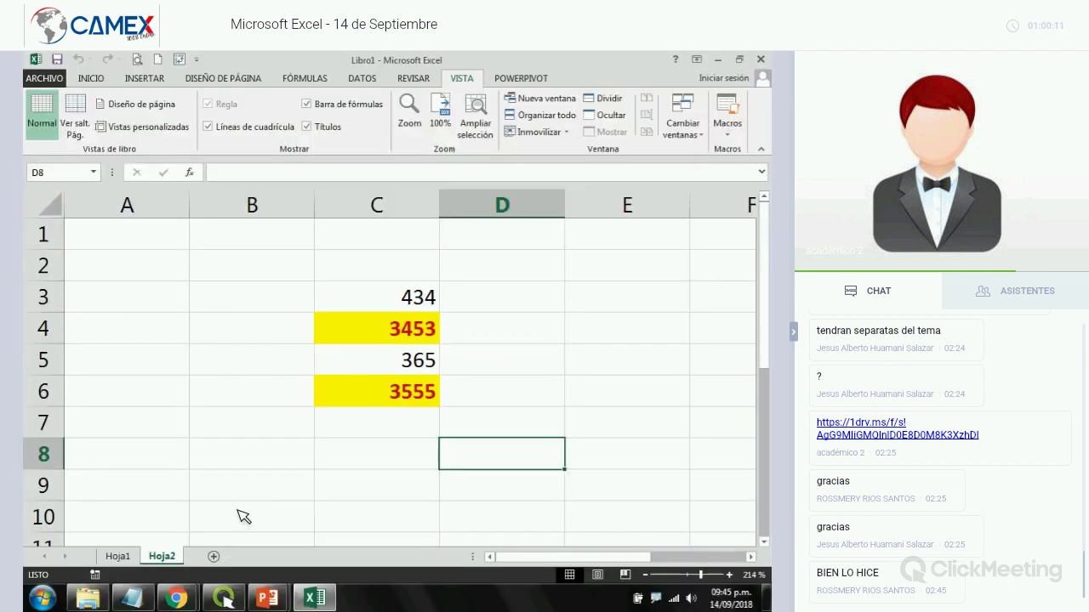
Review Hoja1, return to Hoja2, then insert the new blank worksheet Hoja3.
left_click(129, 556)
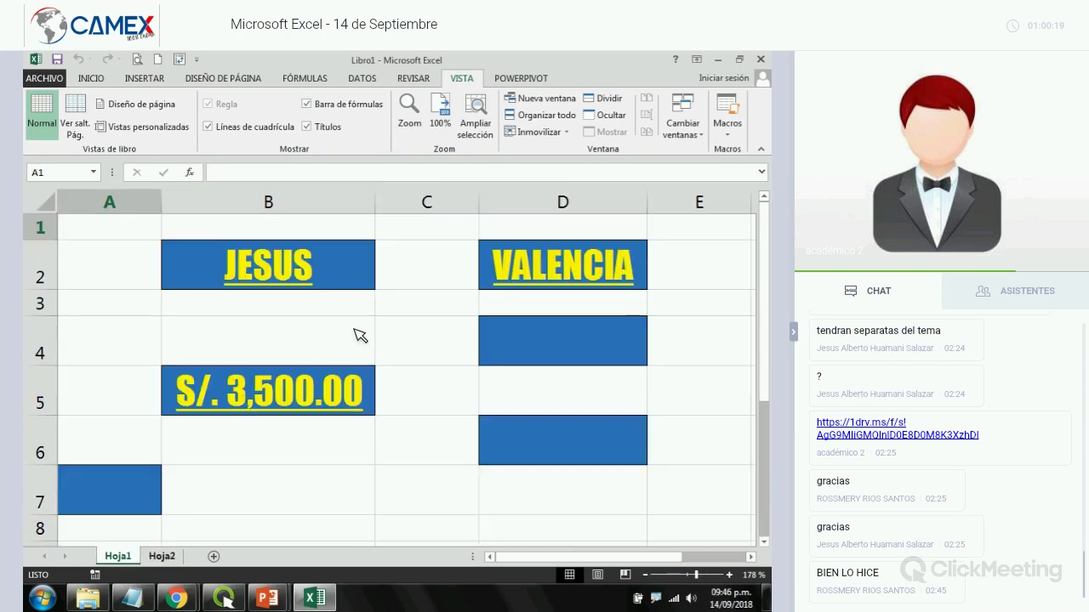
key("ctrl+Page_Down")
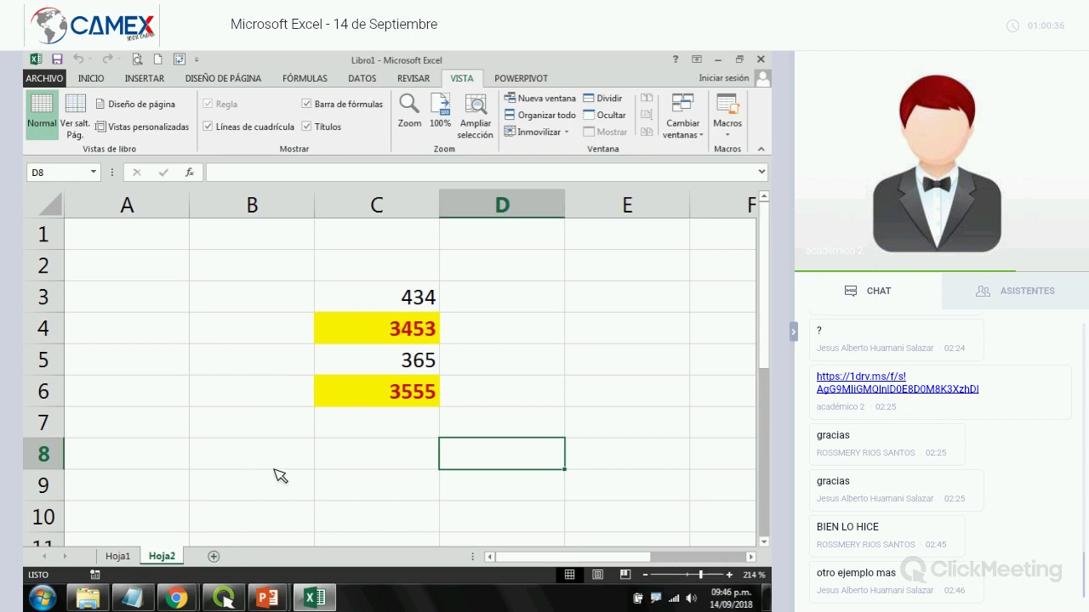
left_click(162, 384)
left_click(158, 372)
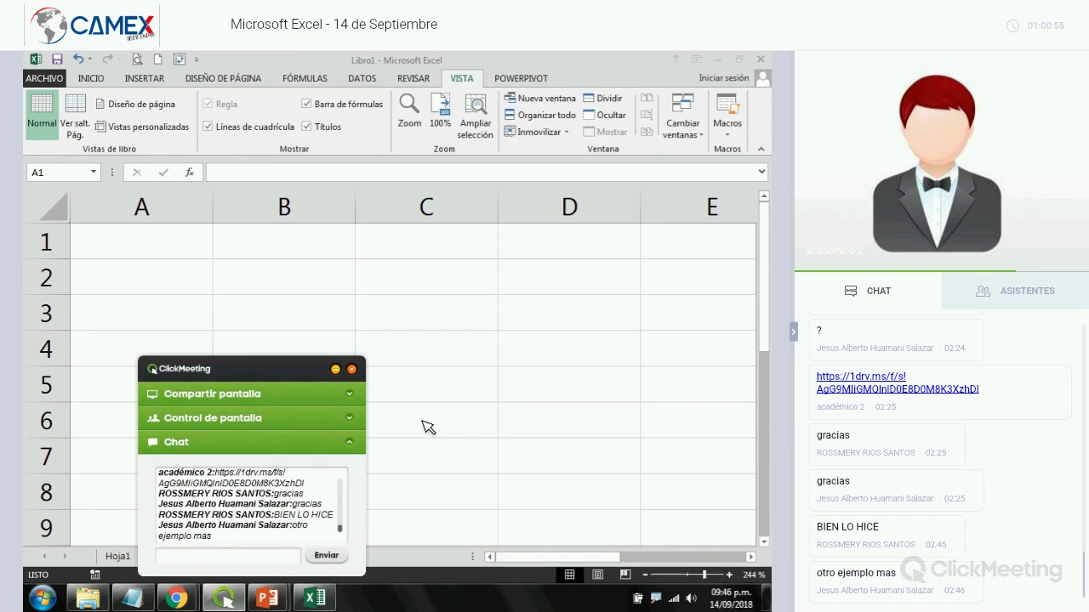
Minimise the meeting widget, restore the Inicio ribbon, then switch to the font2Courier code slide.
left_click(342, 369)
left_click(277, 334)
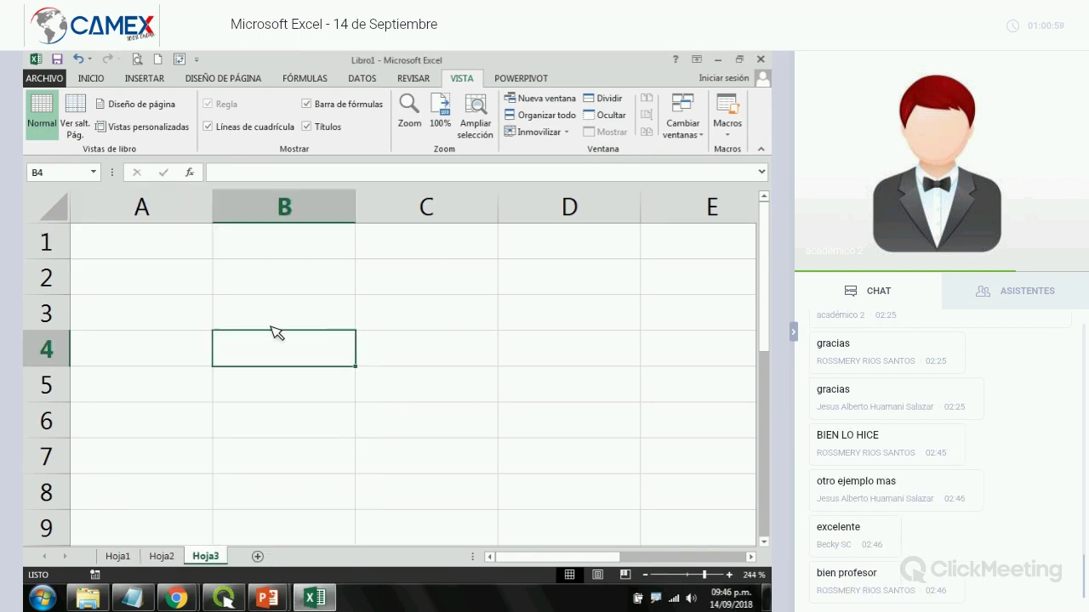
left_click(252, 326)
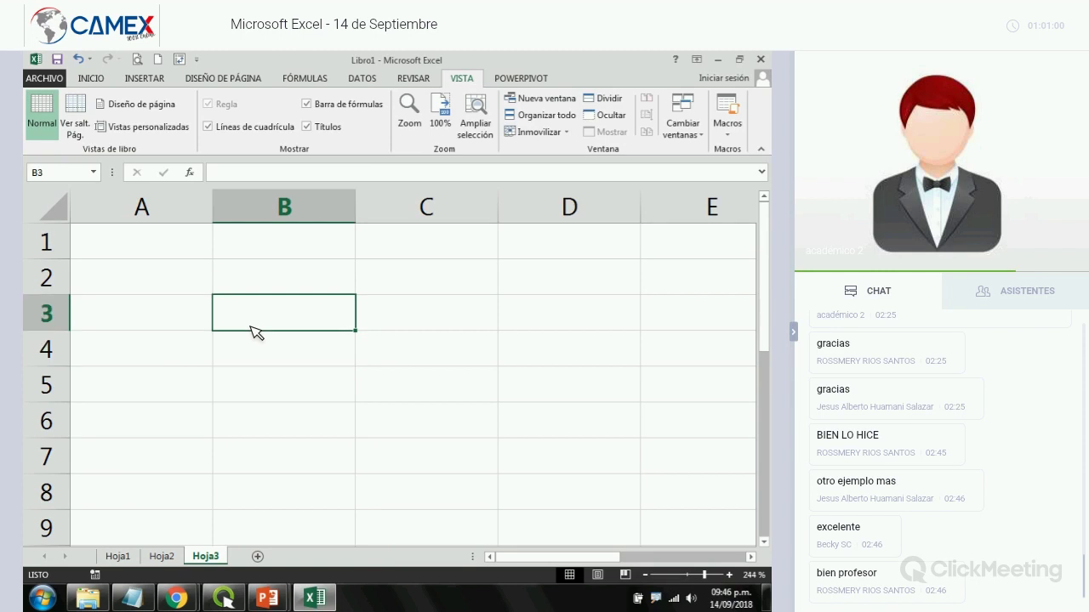
left_click(290, 293)
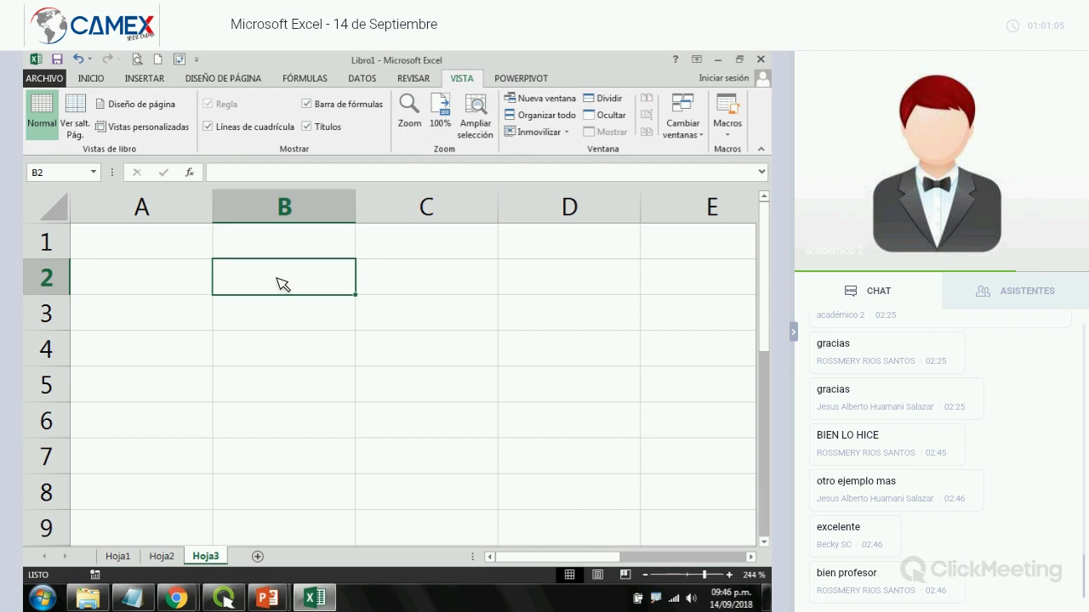
left_click(102, 80)
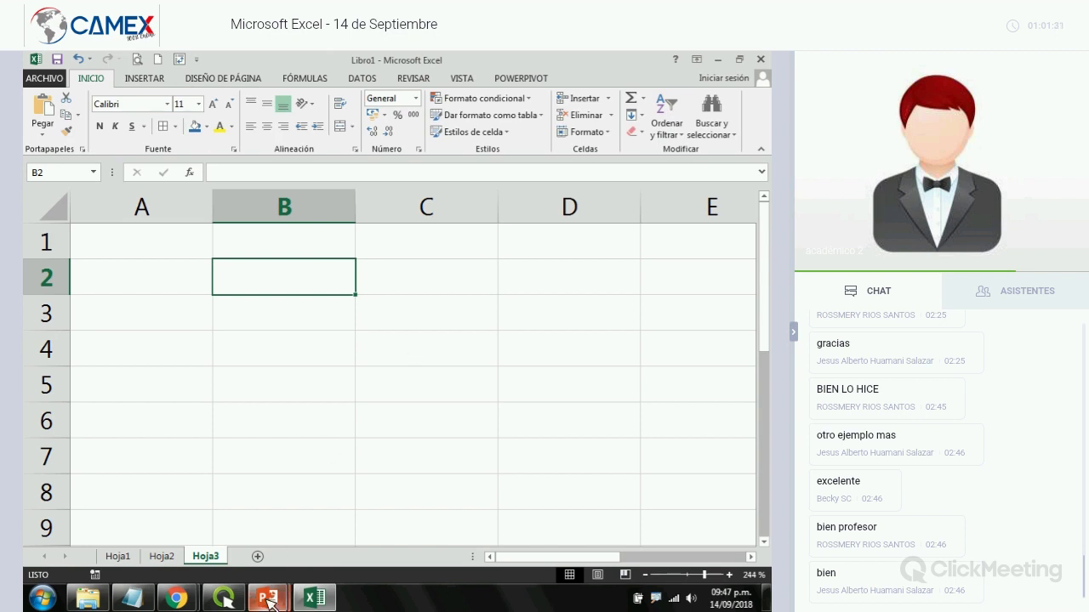
mouse_move(269, 601)
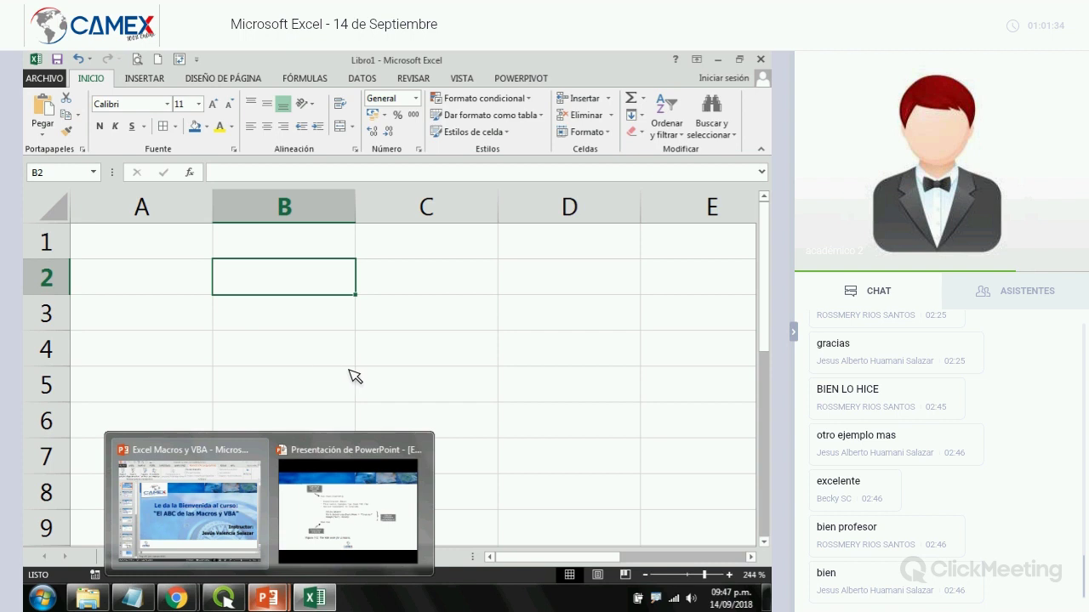
key("alt+Tab")
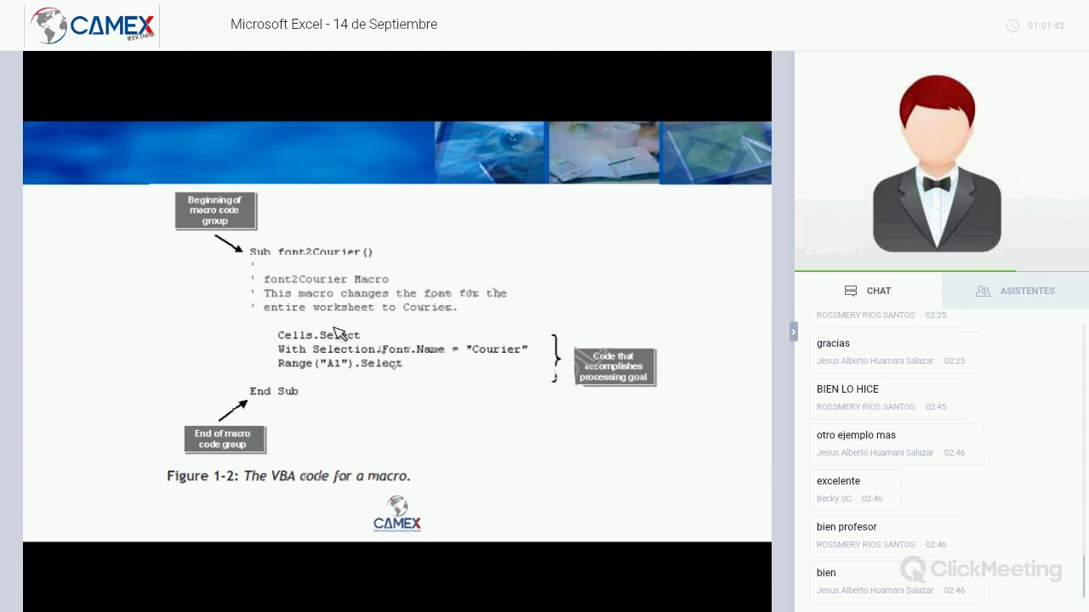
scroll(281, 260, "up", 2)
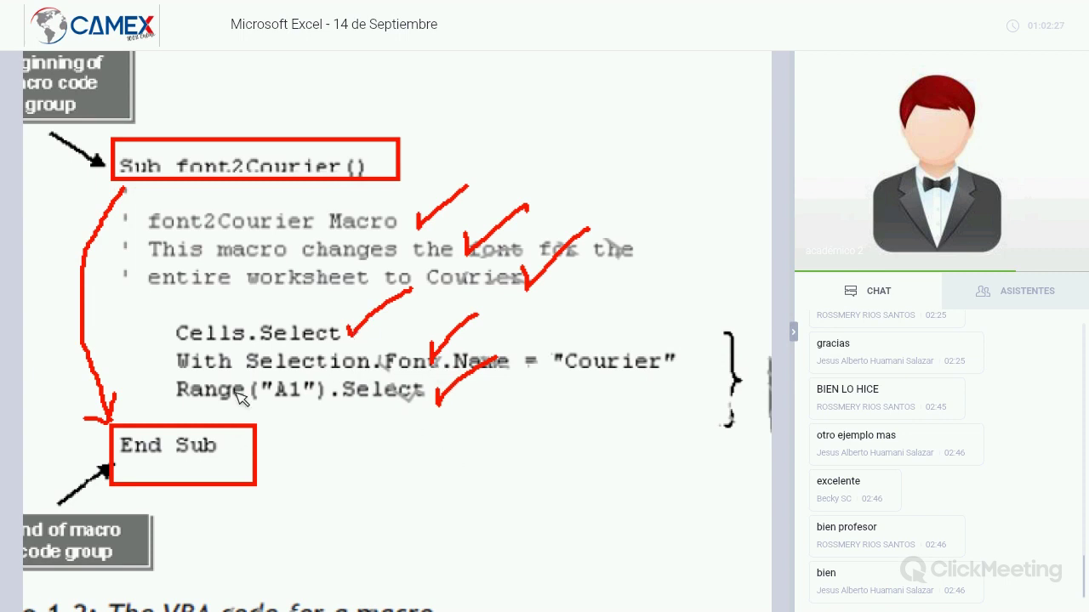
Exit the zoomed view and advance to the 'MS. Visual Basic' editor slide.
key("Escape")
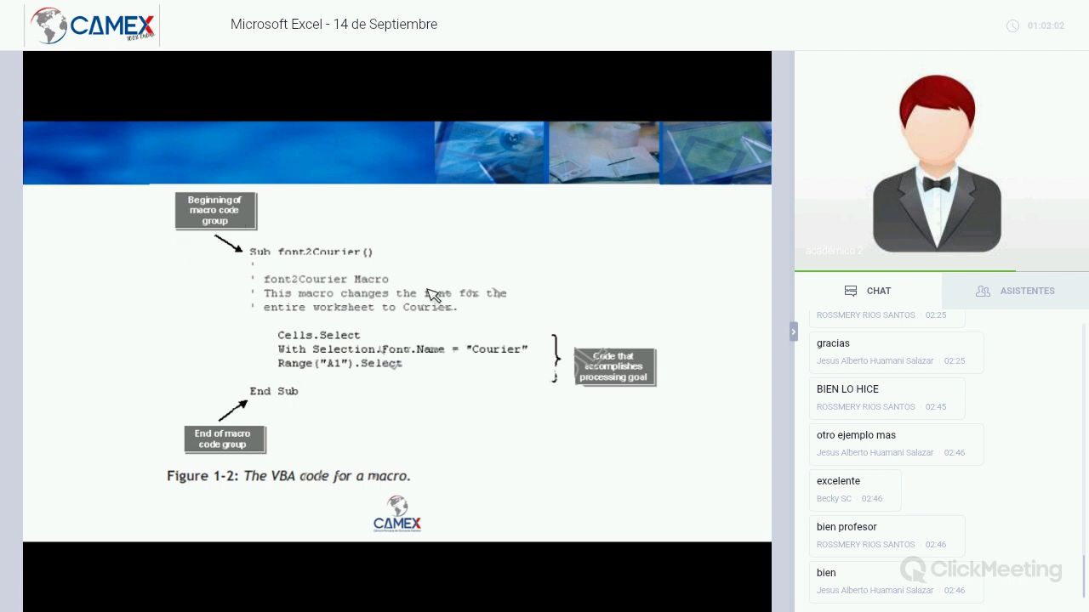
key("Right")
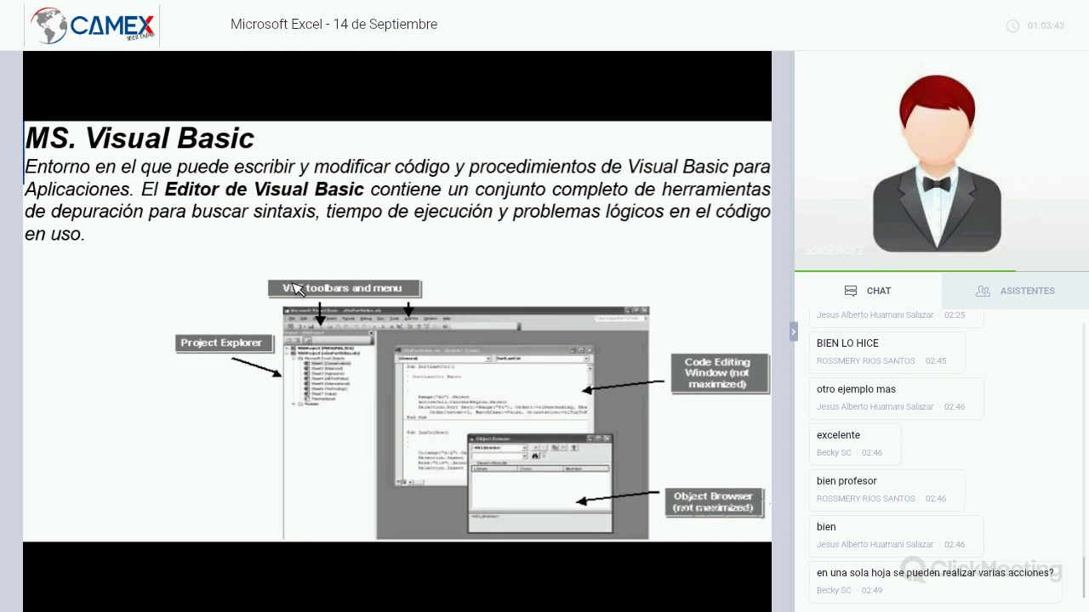
Switch from the PowerPoint slideshow back to Excel's empty Hoja3 sheet.
key("alt+Tab")
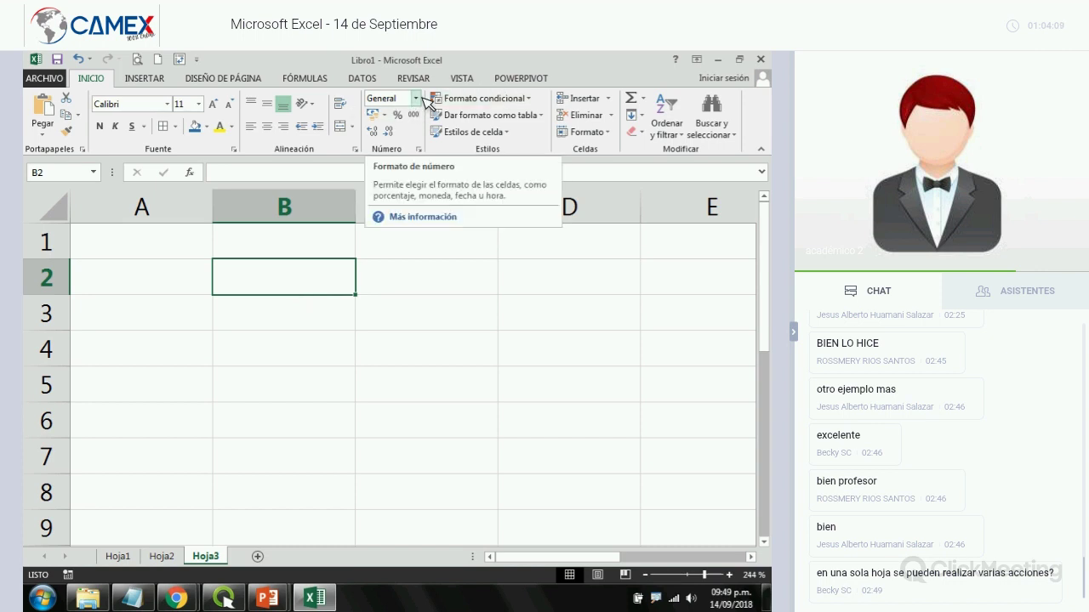
left_click(423, 97)
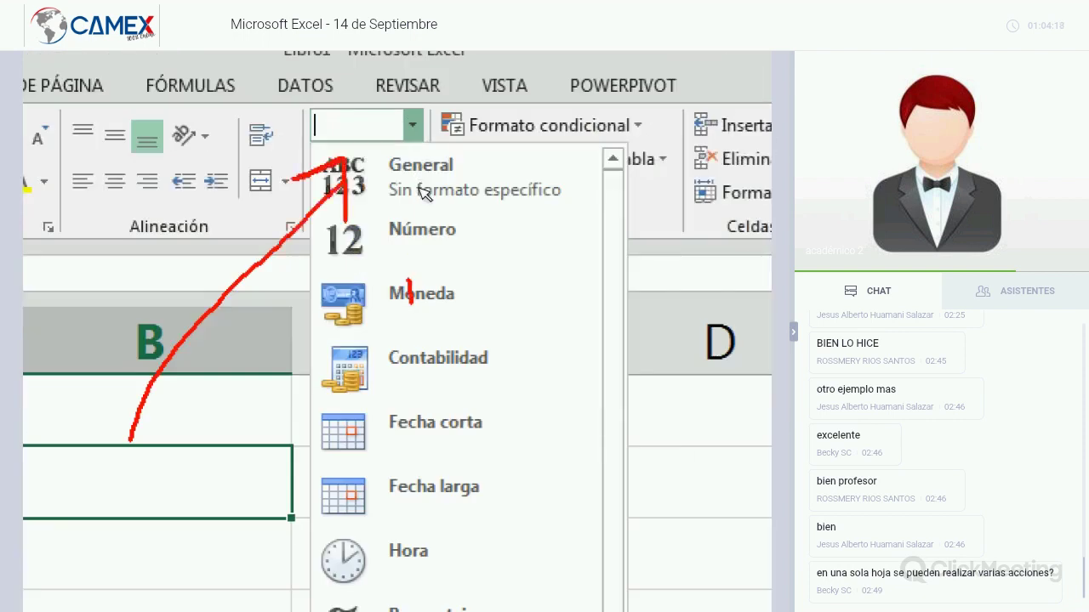
left_click_drag(411, 300, 506, 226)
left_click_drag(451, 357, 497, 323)
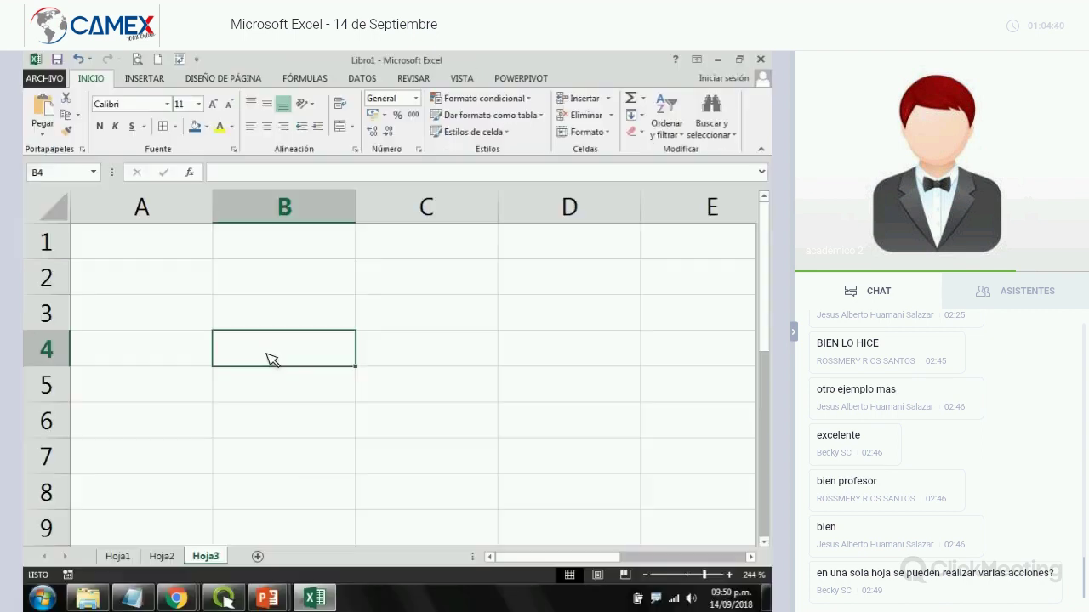
key("Down")
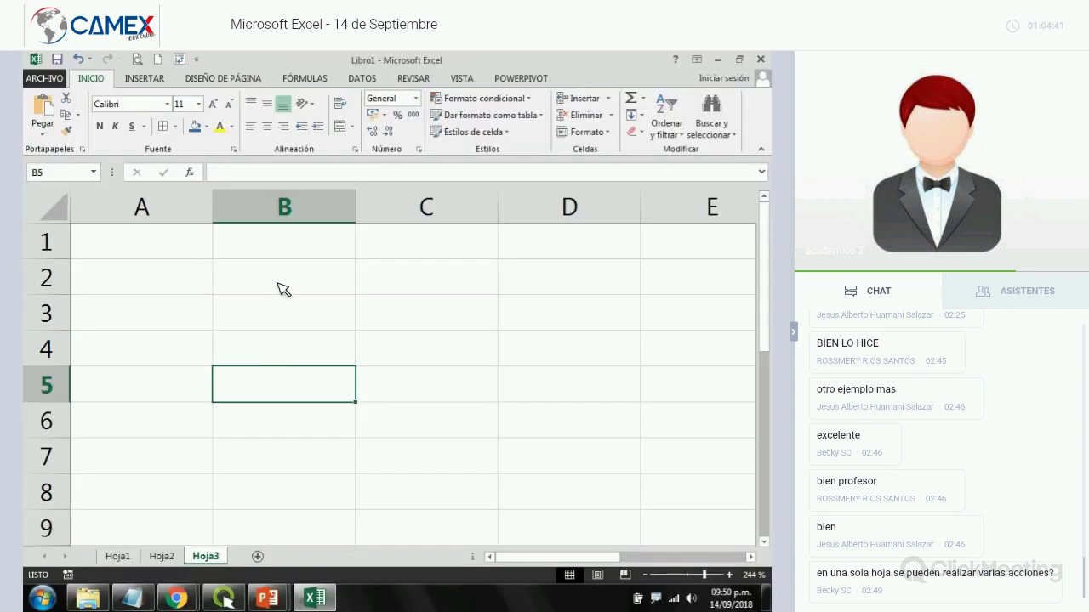
left_click(283, 287)
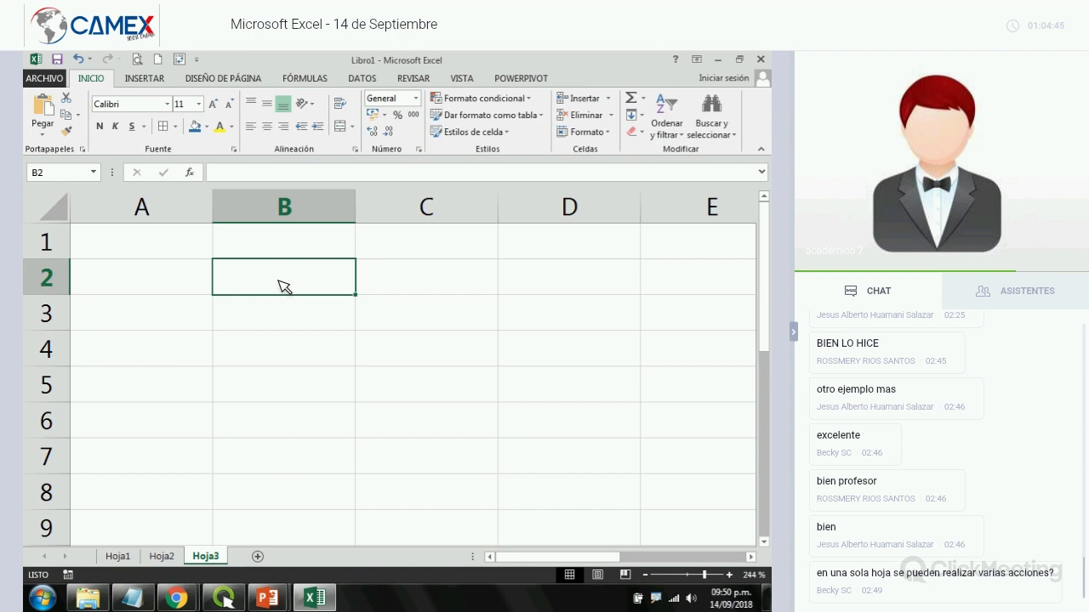
type("4")
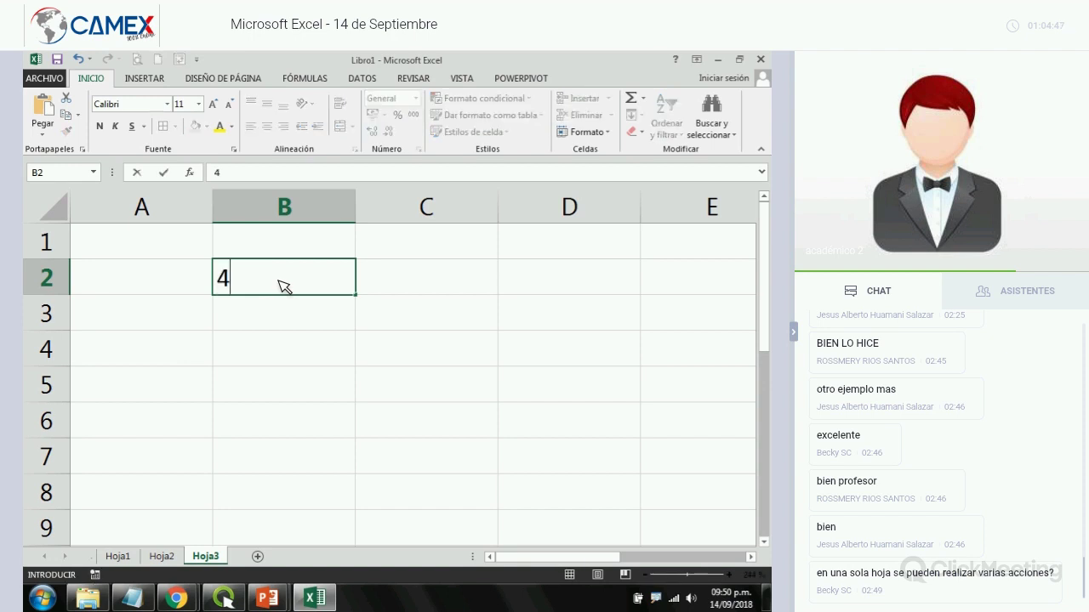
type("50 ")
type("SOLES")
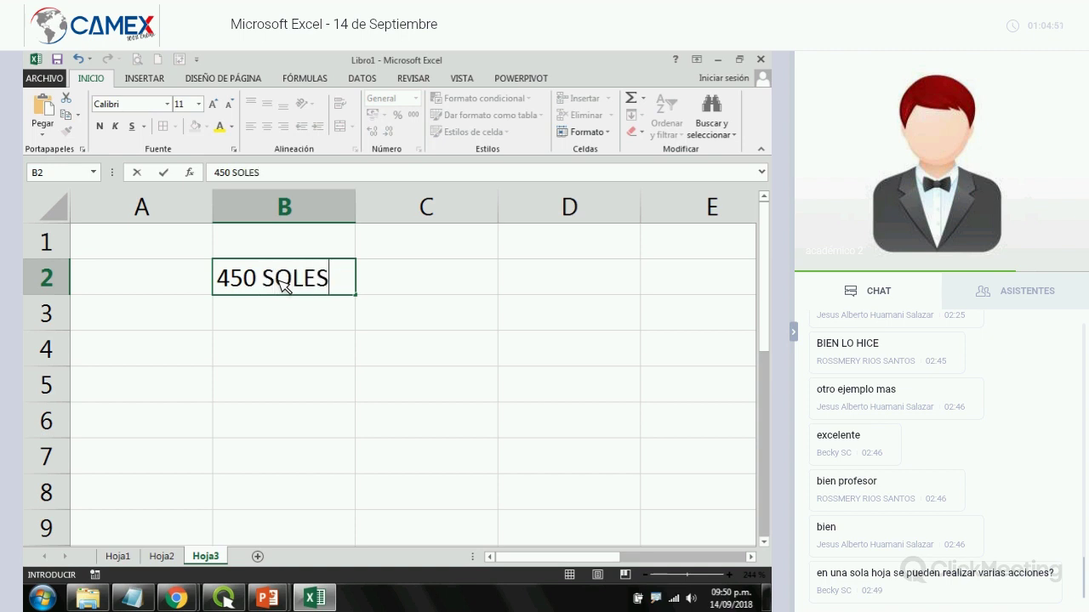
left_click(284, 337)
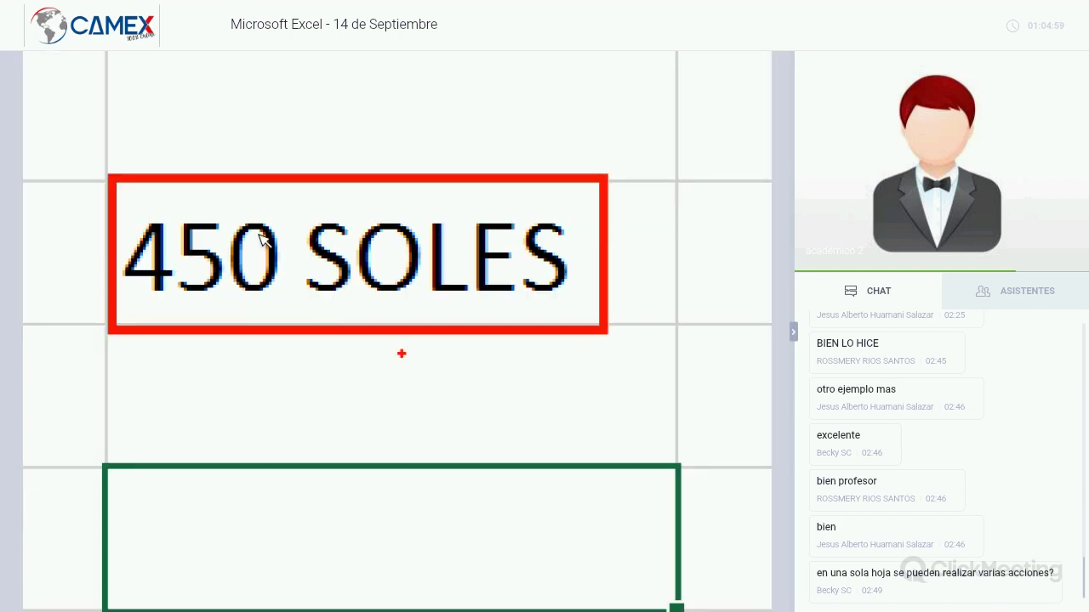
left_click_drag(246, 68, 453, 428)
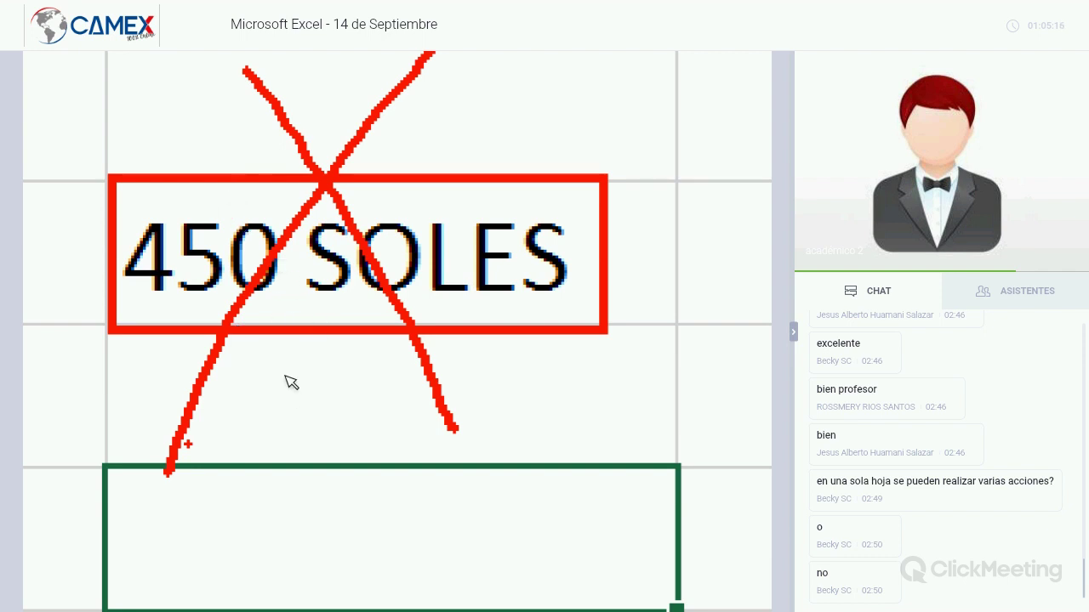
key("Escape")
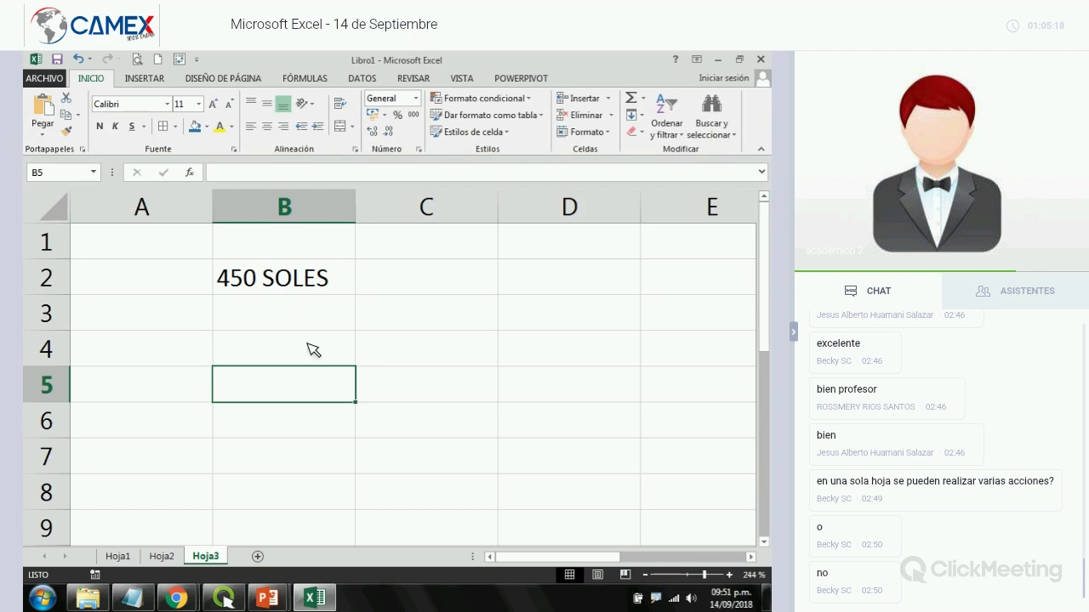
key("Up")
key("Up")
key("Up")
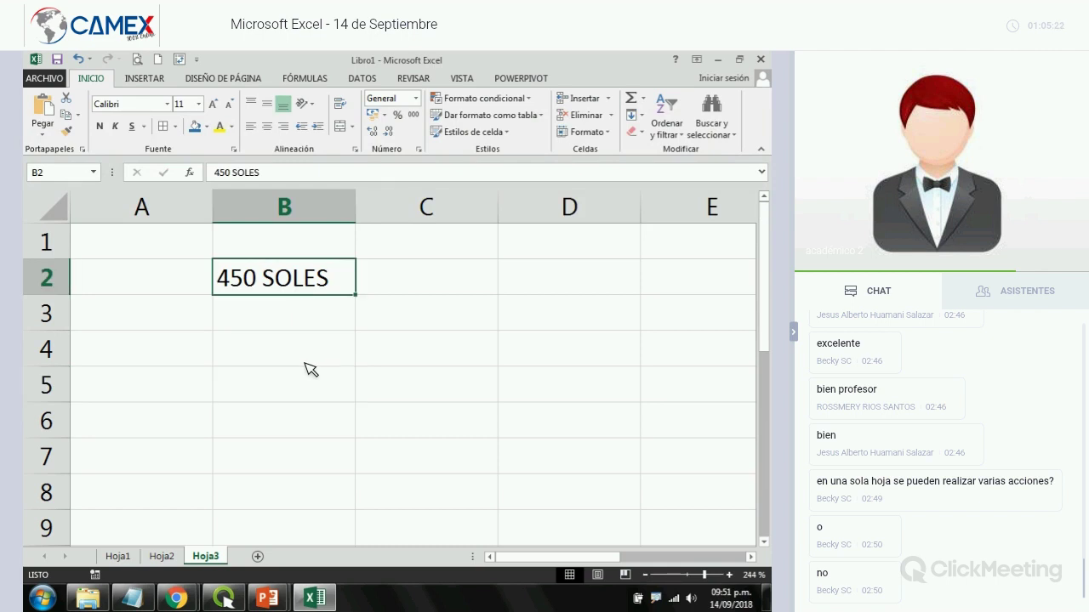
key("Delete")
left_click(304, 394)
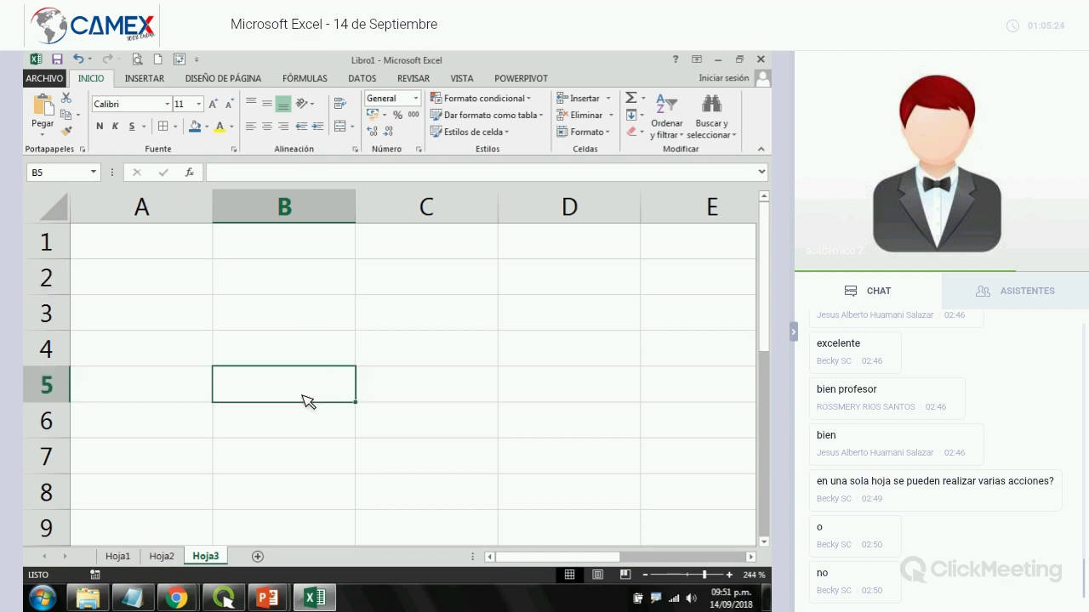
key("Up")
key("Up")
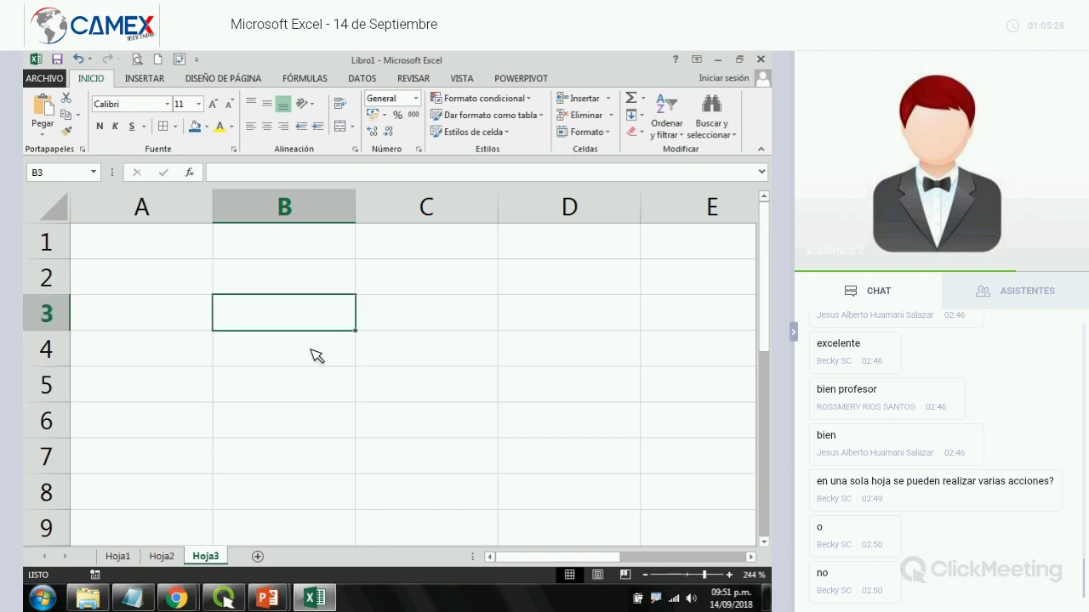
key("Down")
key("Down")
key("Down")
key("Up")
key("Up")
key("Up")
key("Down")
key("Down")
key("Down")
key("Down")
key("Down")
key("Up")
key("Up")
key("Up")
key("Down")
key("Down")
key("Down")
key("ctrl+Up")
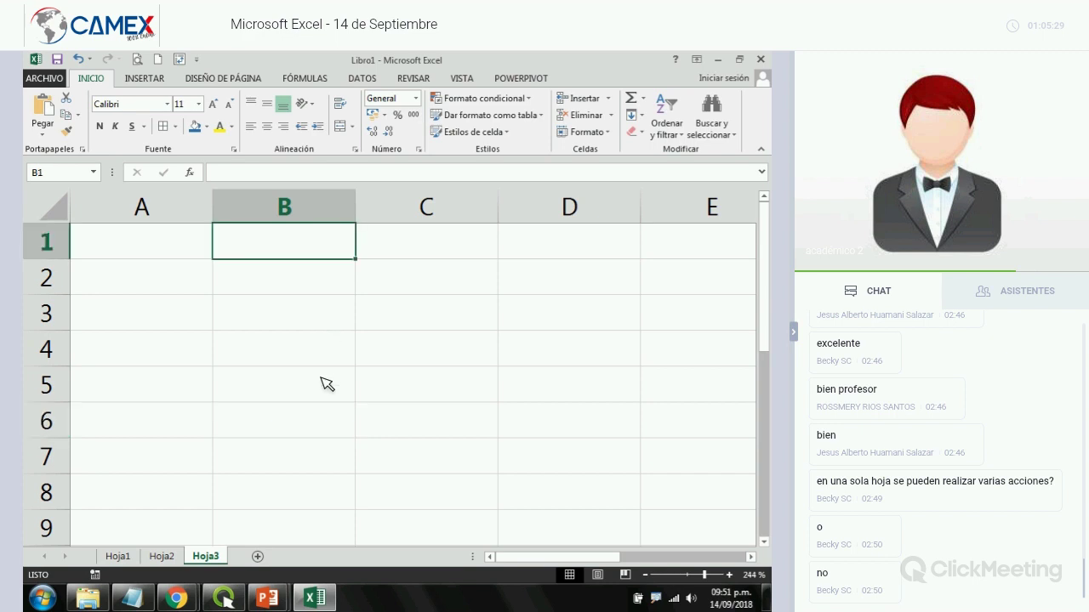
left_click(323, 384)
key("Down")
key("Down")
left_click(311, 318)
left_click(317, 355)
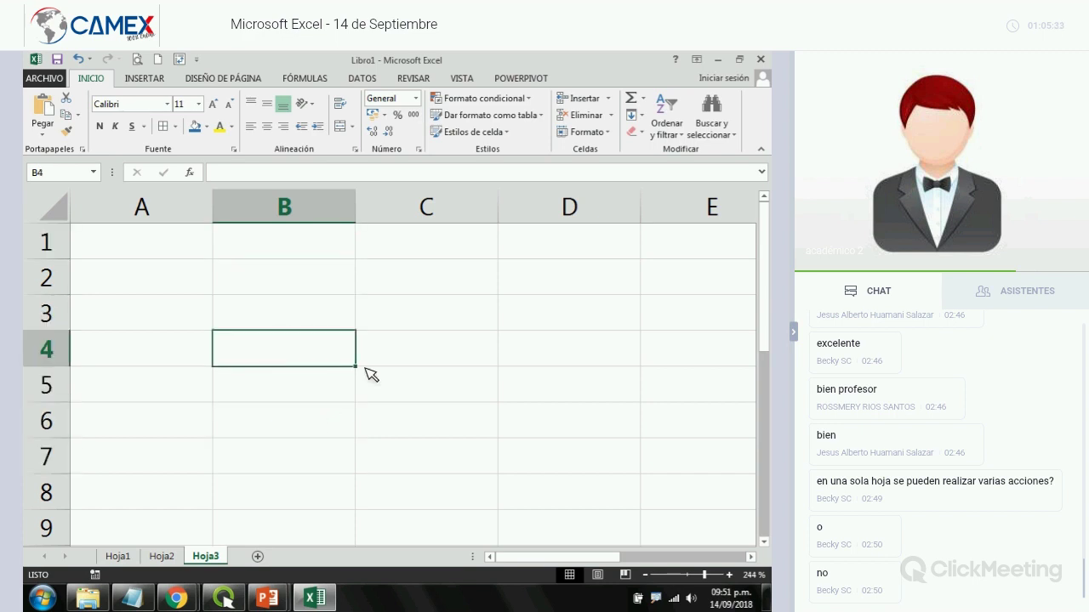
left_click(235, 316)
left_click(197, 344)
left_click(285, 387)
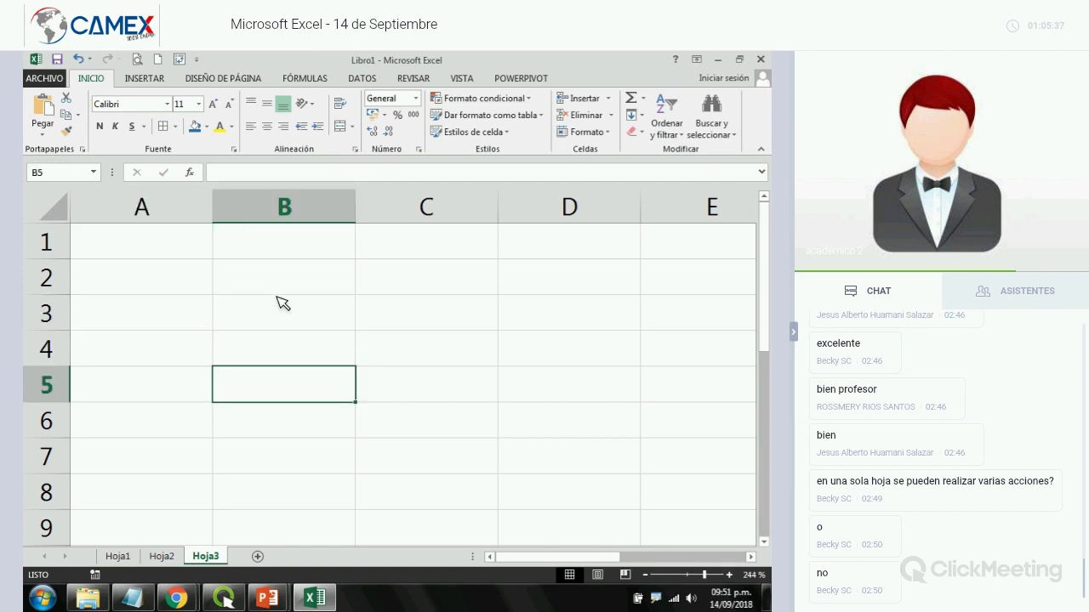
left_click(272, 298)
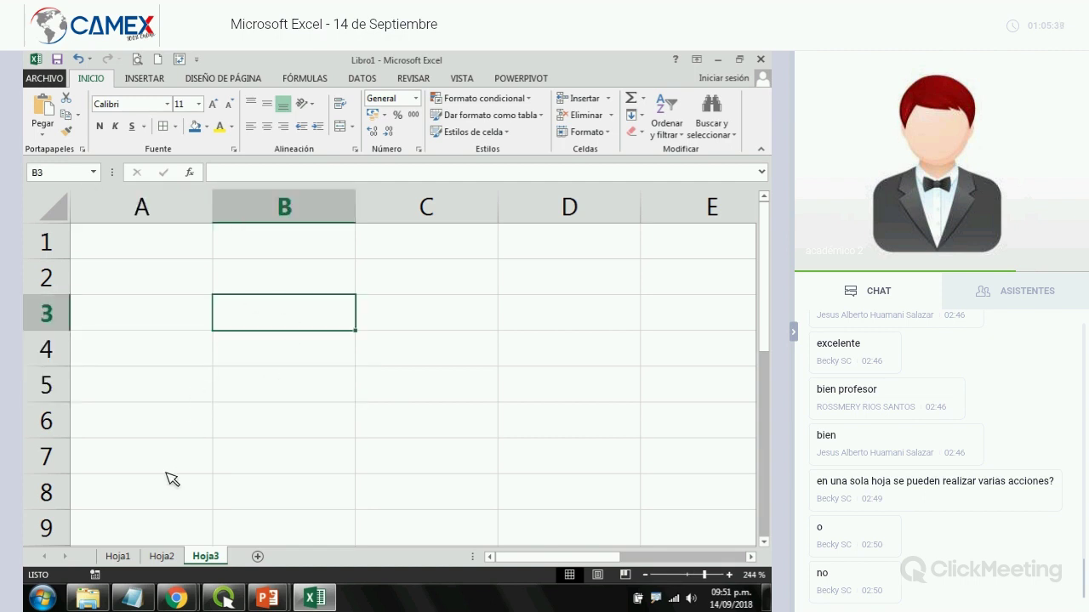
Switch back and forth between the Hoja1 and Hoja2 sheets to compare them.
left_click(132, 560)
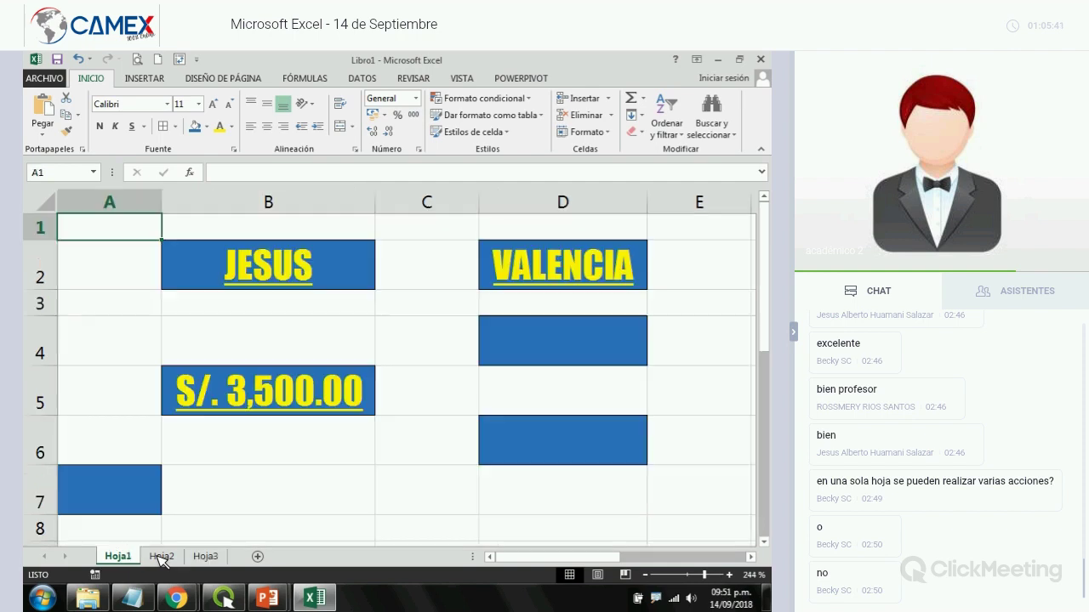
left_click(161, 558)
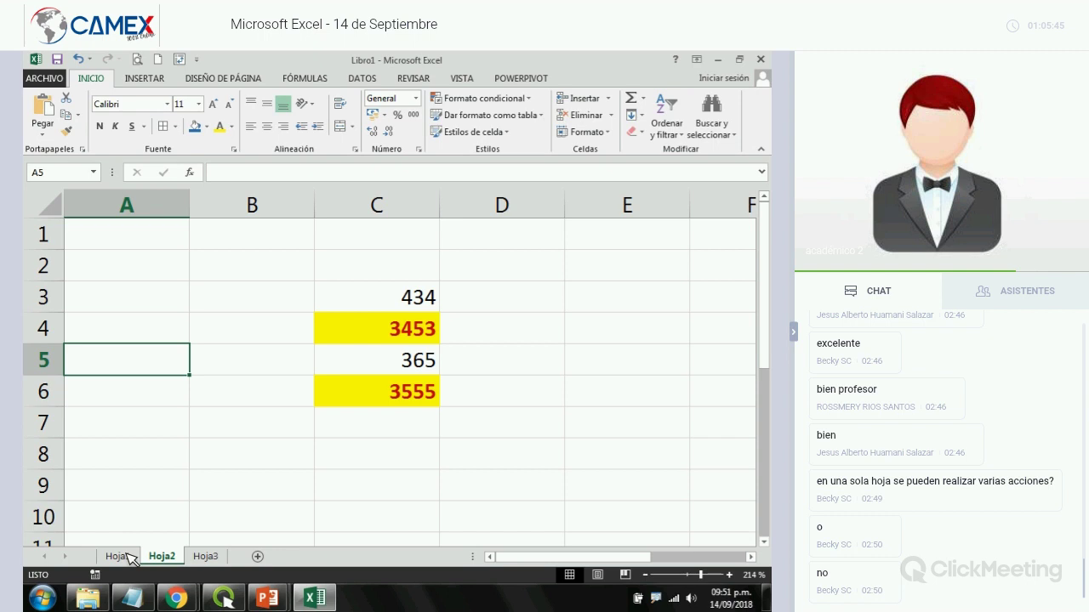
left_click(130, 557)
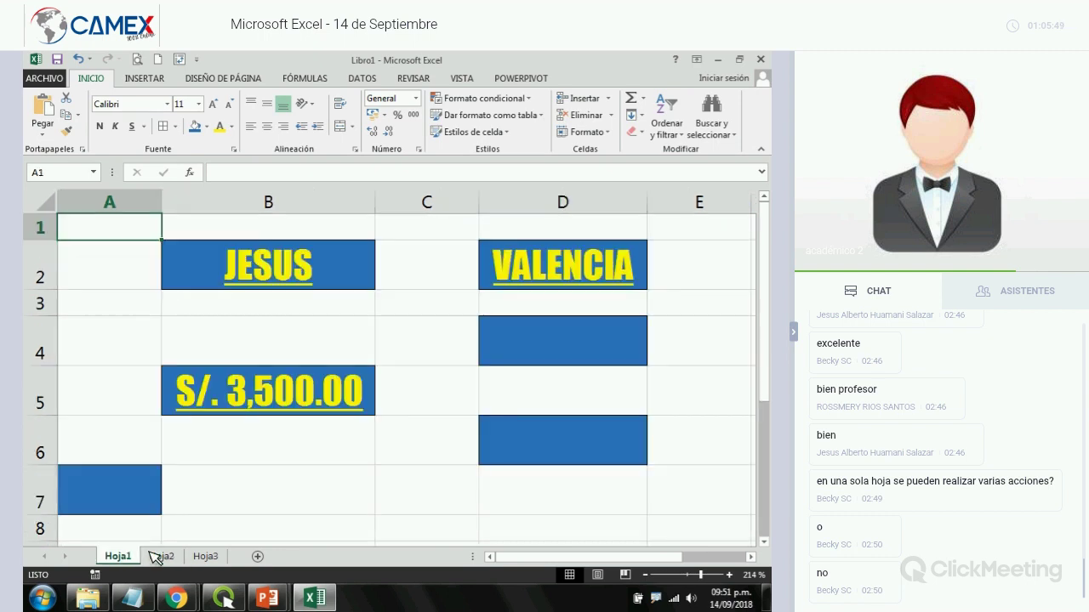
left_click(155, 557)
Check cells B3, A7, C8 and B6 on Hoja2, then return to Hoja1 at cell B6.
left_click(267, 309)
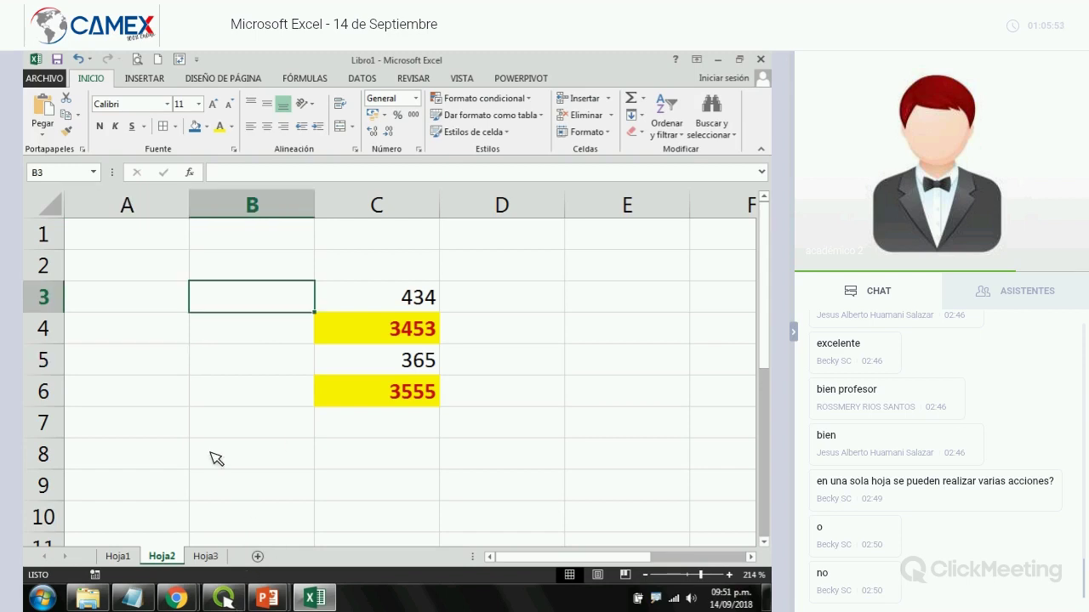
left_click(179, 429)
left_click(275, 429)
left_click(389, 447)
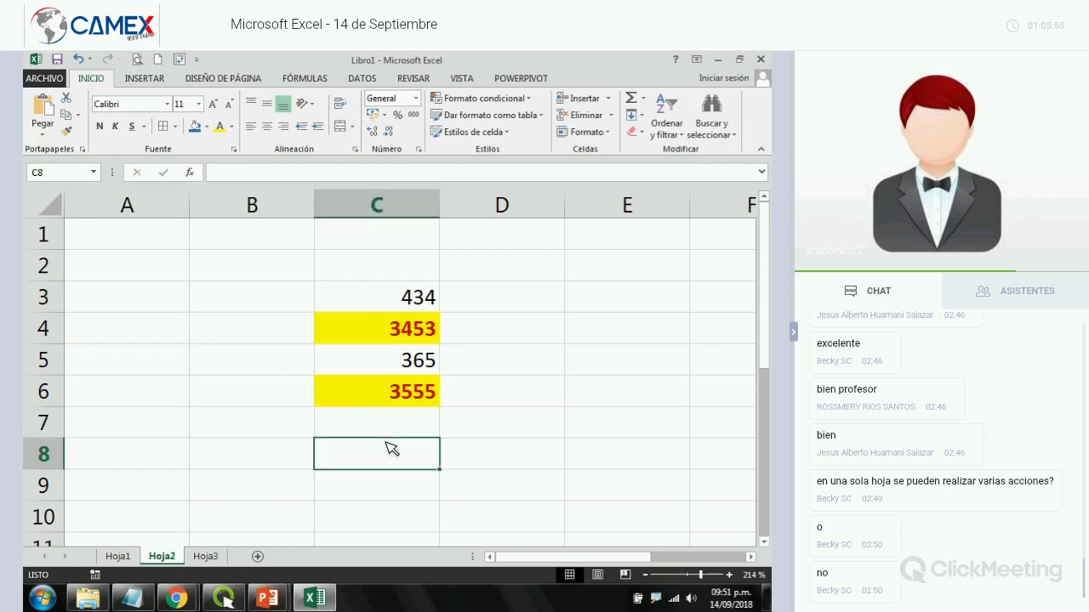
left_click(180, 299)
left_click(264, 398)
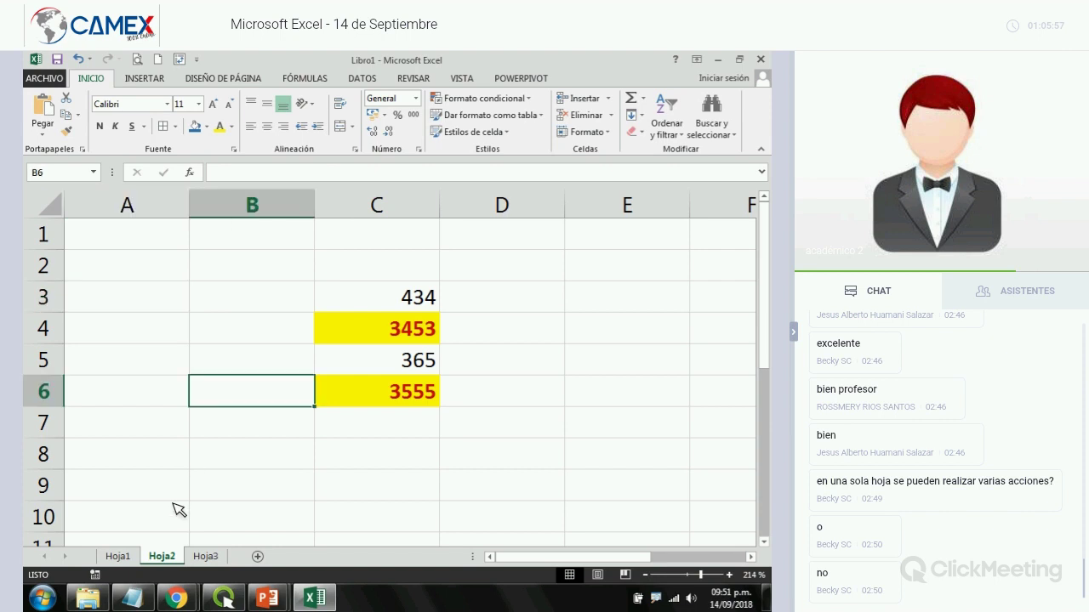
key("ctrl+Page_Up")
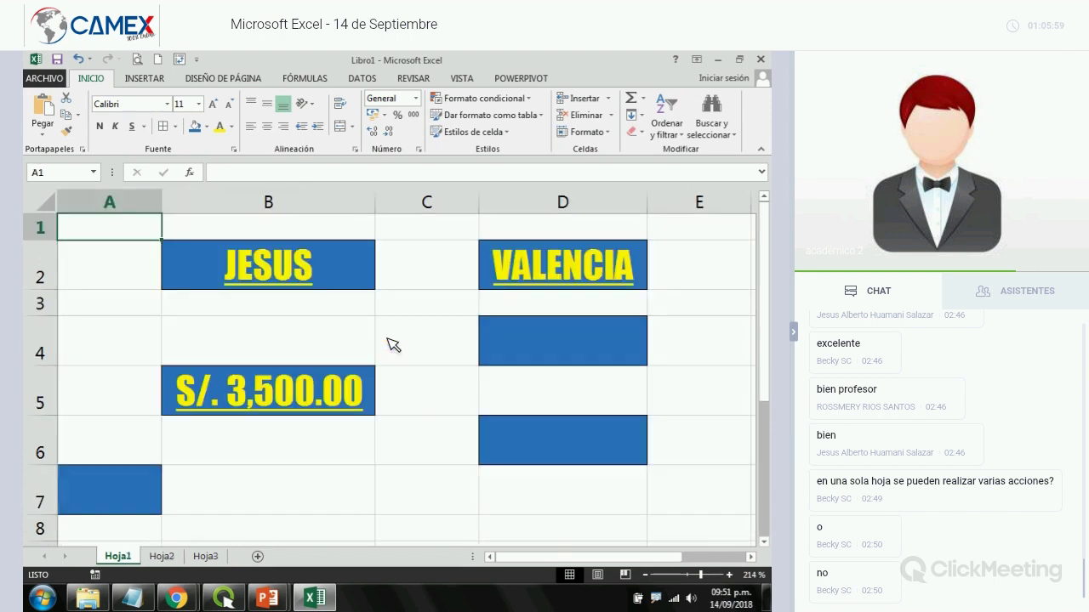
left_click(405, 357)
left_click(406, 445)
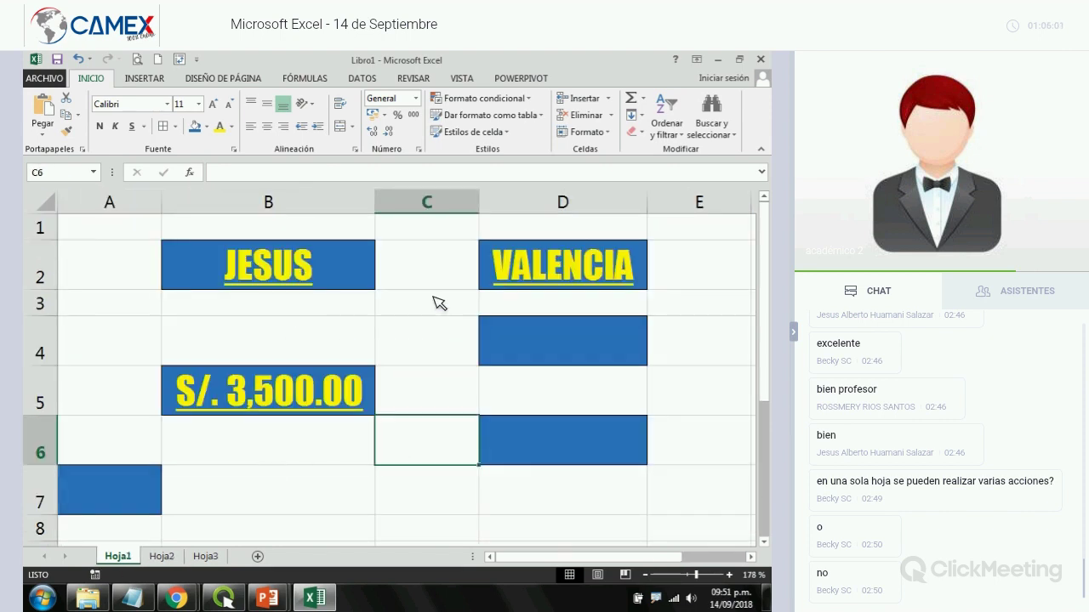
key("Left")
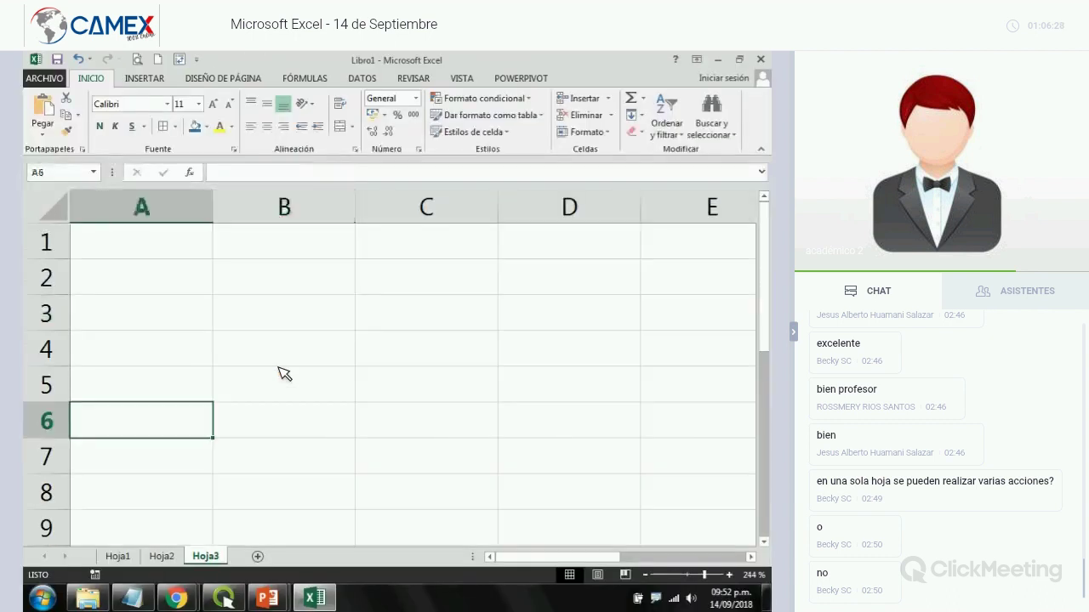
left_click(281, 364)
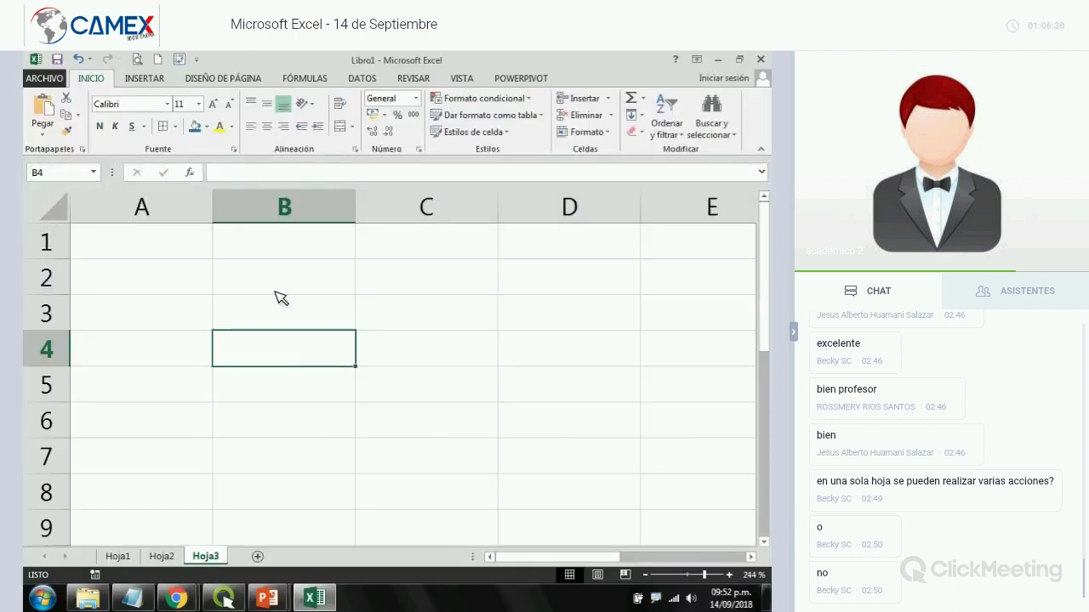
left_click(204, 289)
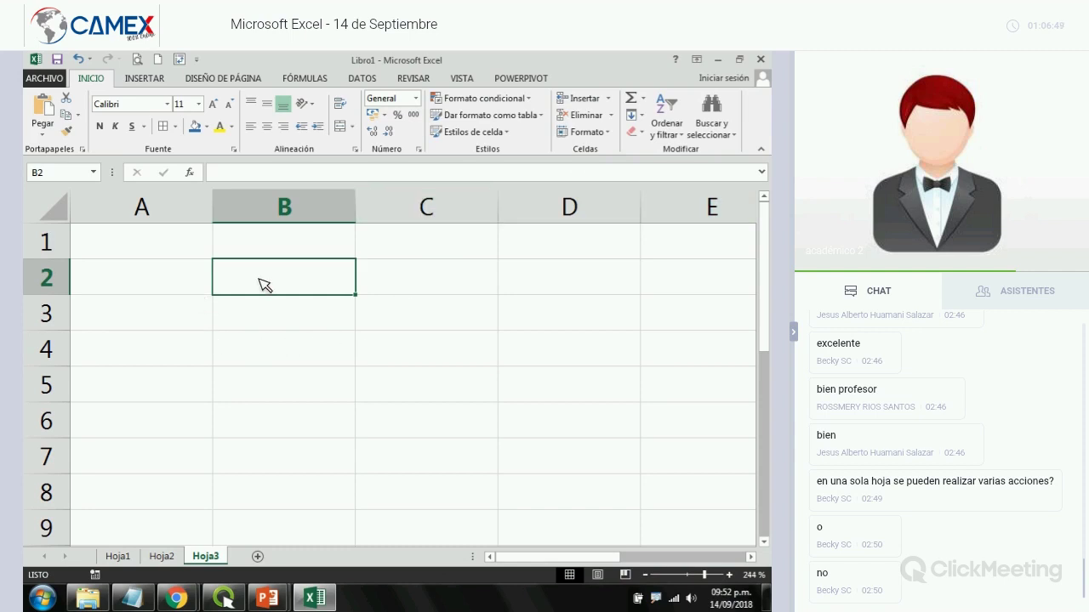
left_click(275, 421)
left_click(312, 321)
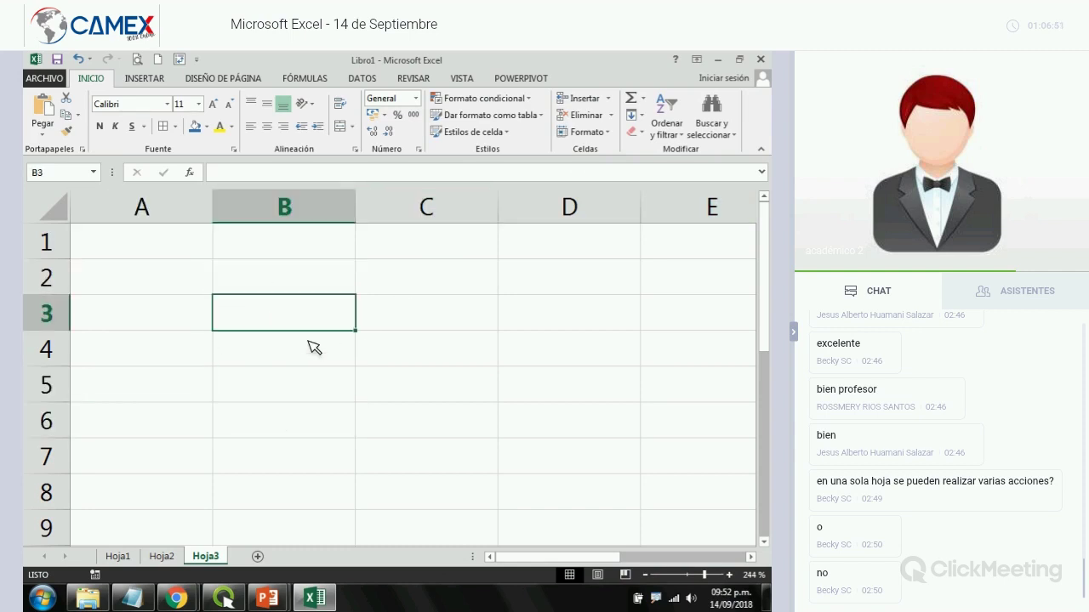
left_click(185, 291)
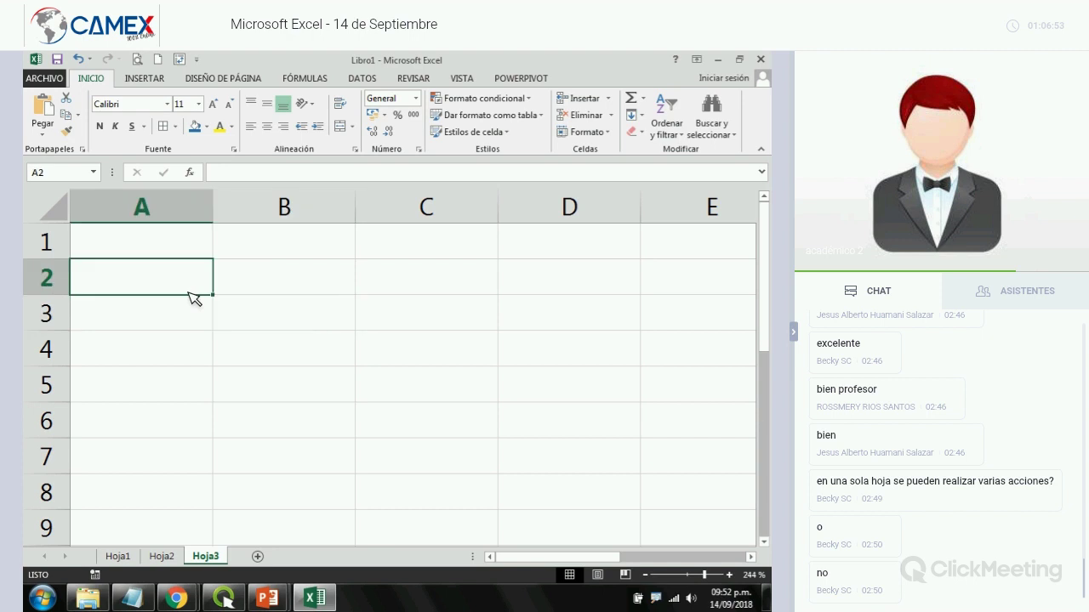
left_click(491, 341)
left_click(484, 397)
left_click_drag(564, 430, 562, 456)
left_click(420, 501)
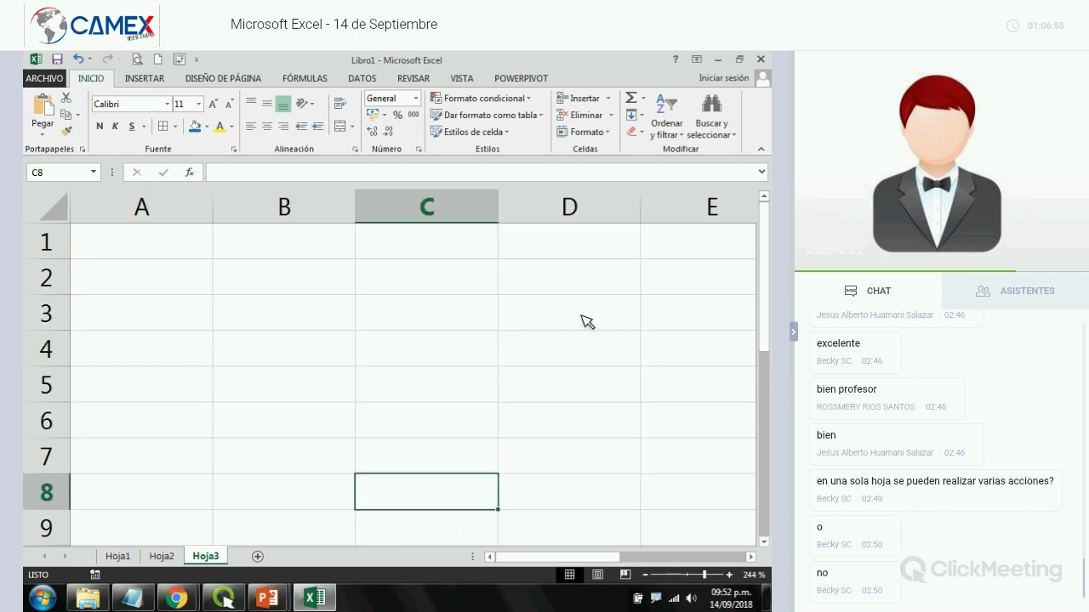
left_click(582, 320)
left_click(421, 430)
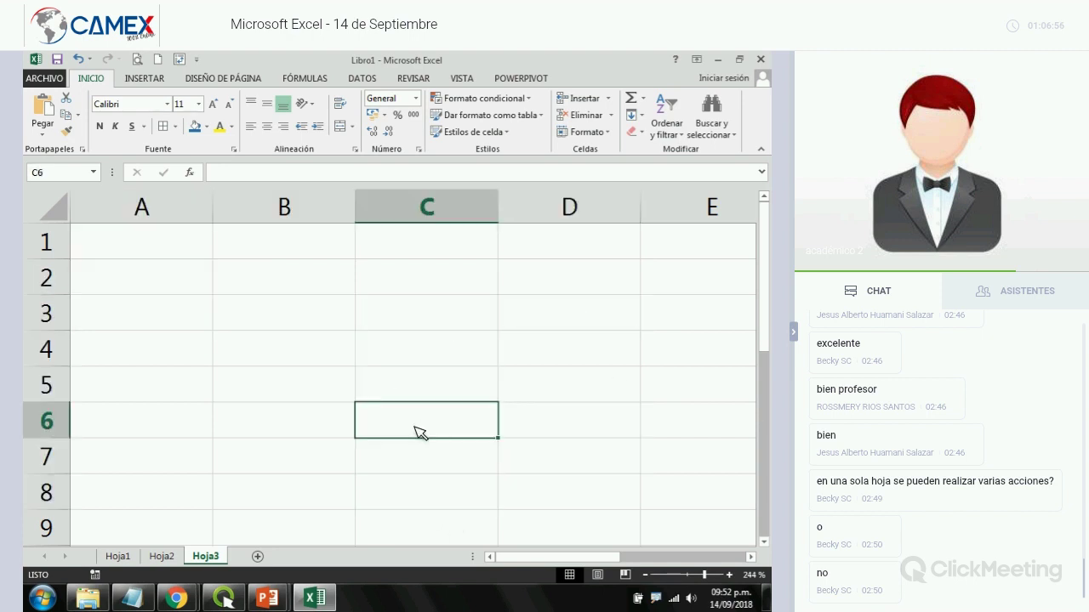
left_click(349, 325)
left_click(418, 309)
key("Up")
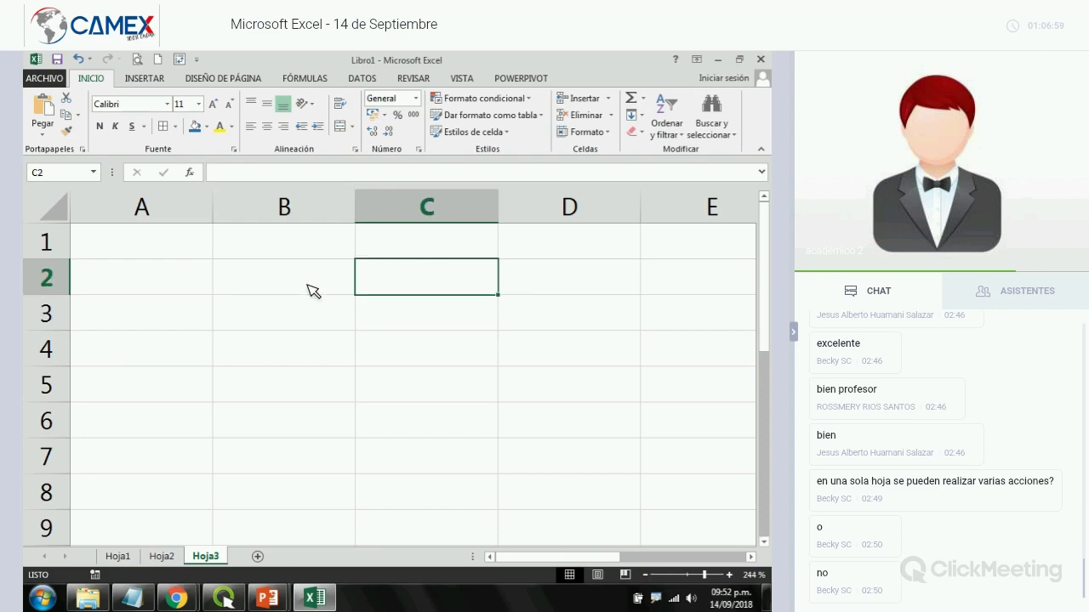
key("Left")
key("Down")
key("Down")
key("Down")
key("Left")
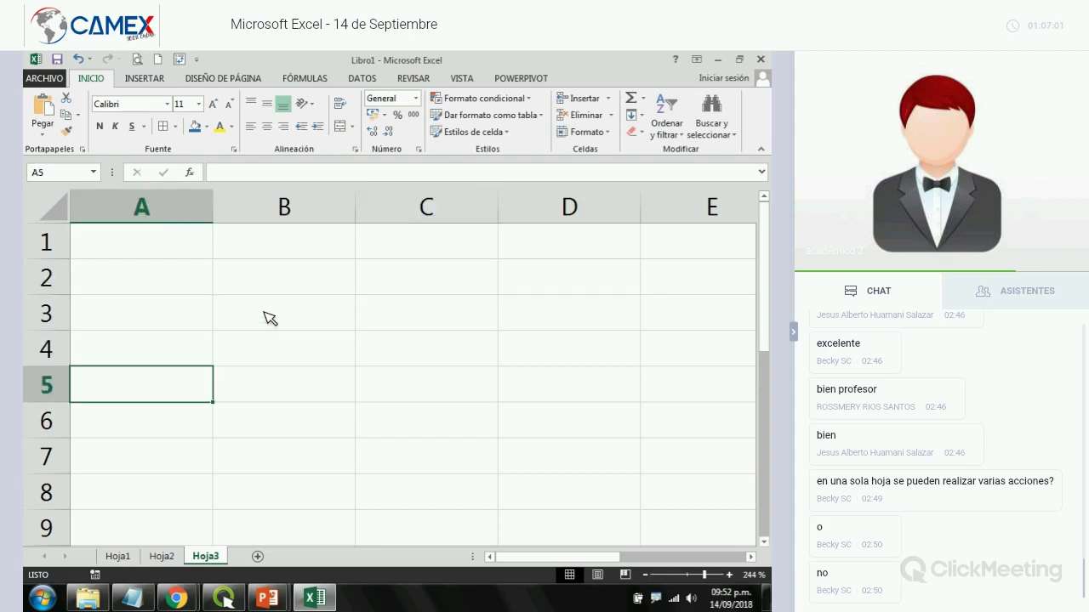
left_click(268, 252)
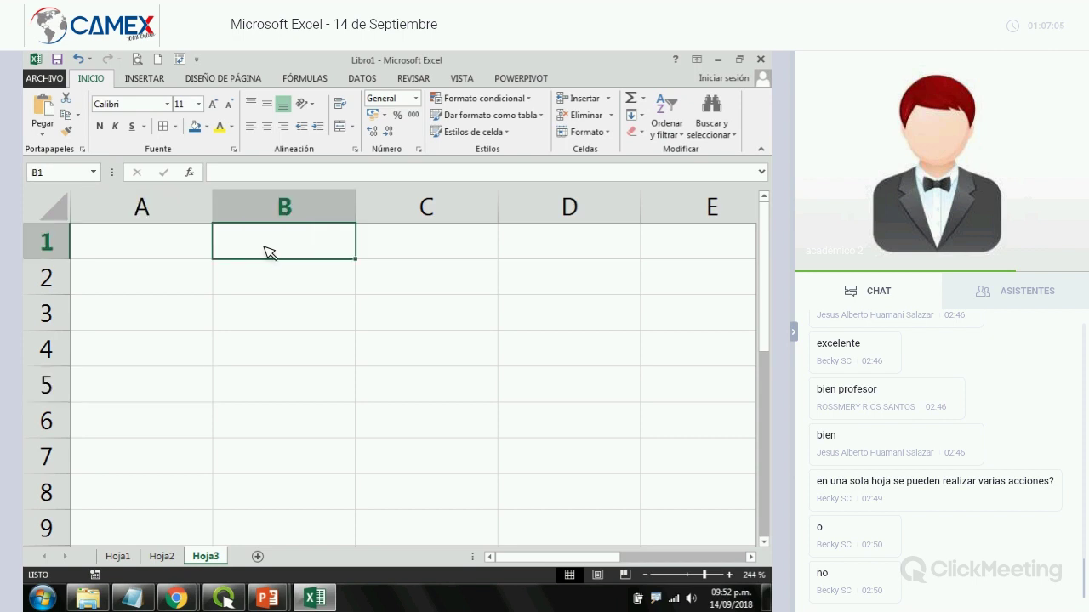
left_click(462, 79)
From the Macros list, start recording a new macro named FORMATO3.
left_click(730, 132)
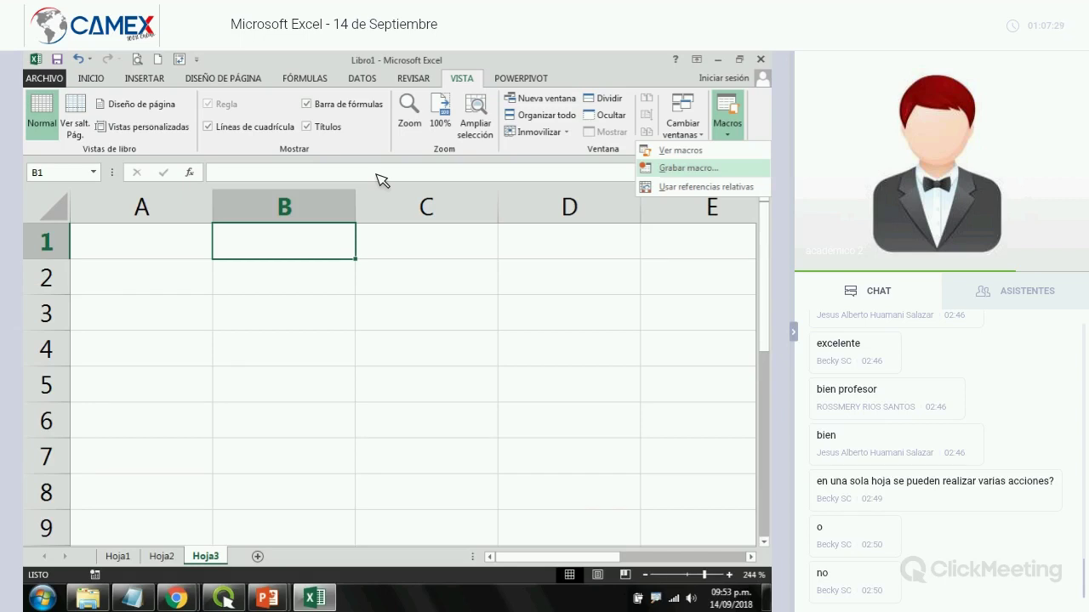
key("Return")
type("FORMATO3")
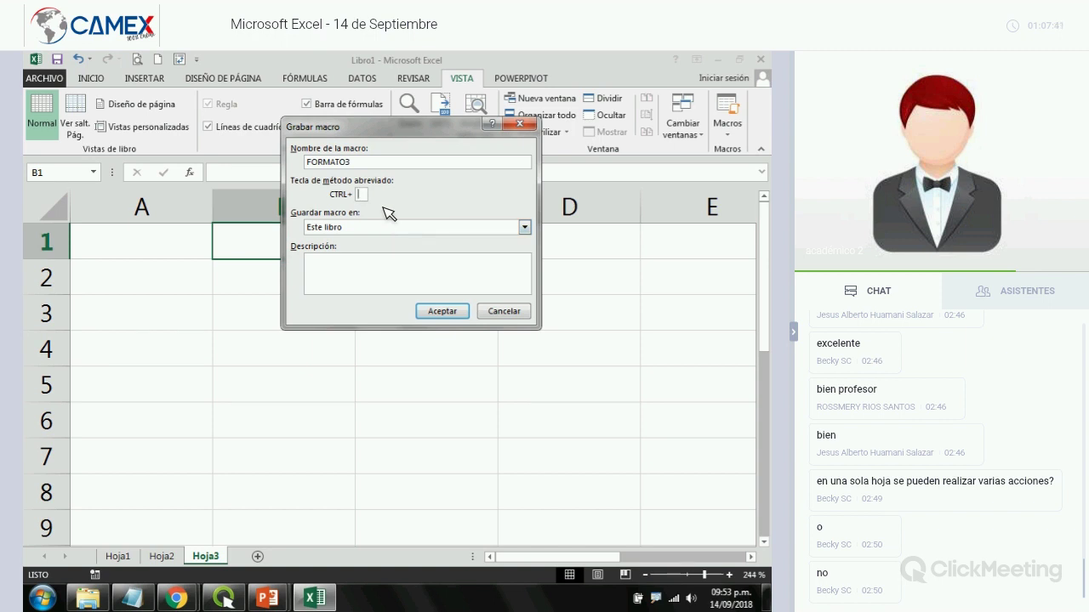
Give FORMATO3 the Ctrl+z shortcut and a description about adding SOLES to numbers.
type("z")
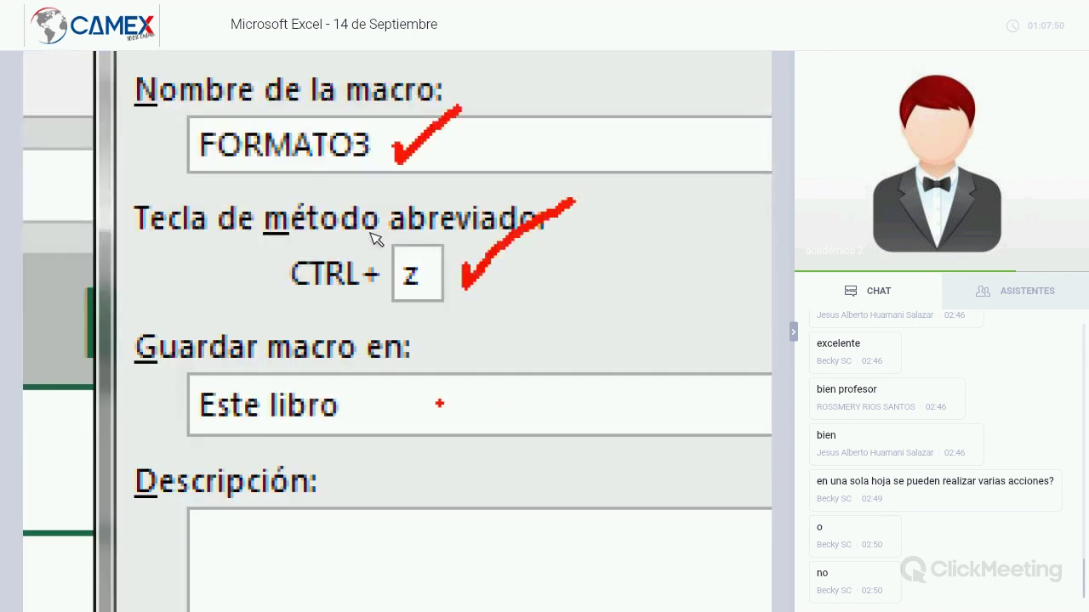
left_click_drag(434, 402, 565, 370)
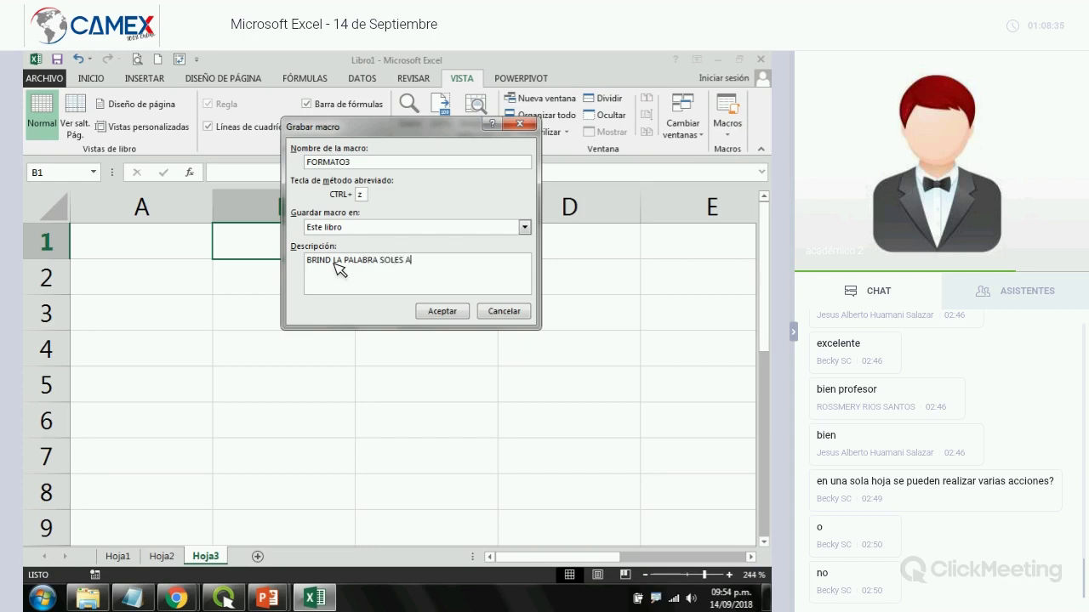
type("QUI")
type("ER NUME")
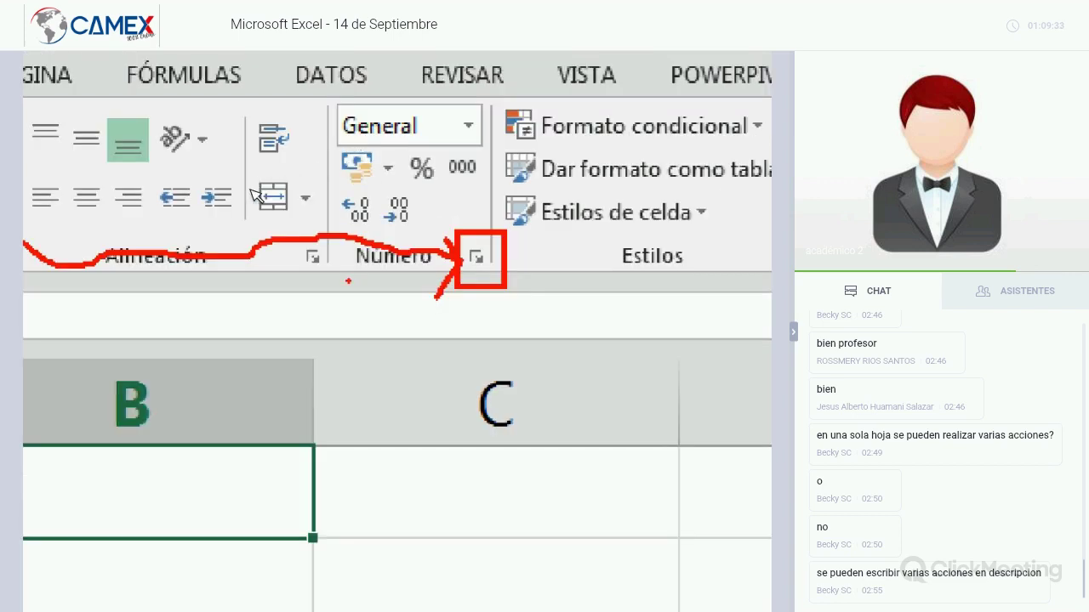
Open Formato de celdas with Ctrl+1, choose Personalizada, and start from the 0 format code.
key("ctrl+1")
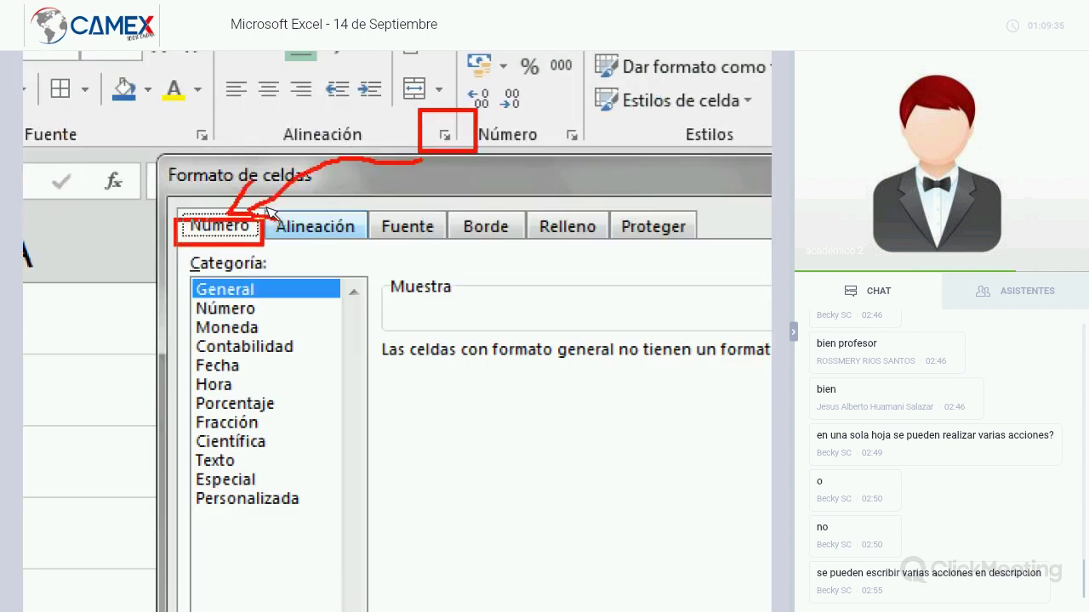
left_click_drag(268, 212, 283, 194)
mouse_move(245, 275)
left_mouse_down()
mouse_move(241, 323)
mouse_move(265, 391)
mouse_move(260, 478)
left_mouse_up()
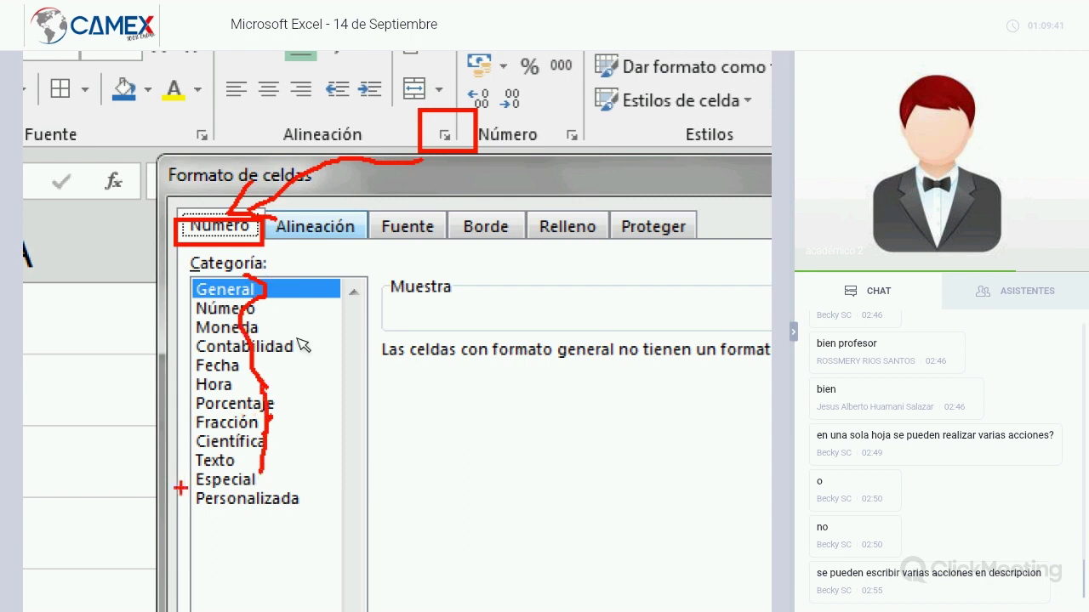
left_click_drag(187, 489, 319, 511)
left_click_drag(242, 461, 284, 462)
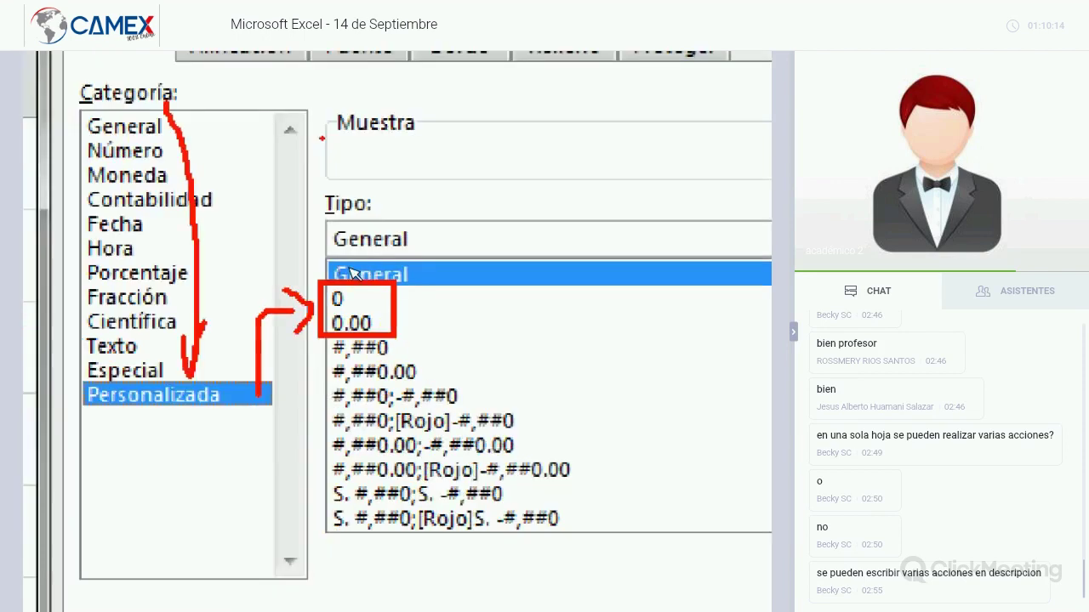
left_click(349, 298)
type("0 \"SOKES")
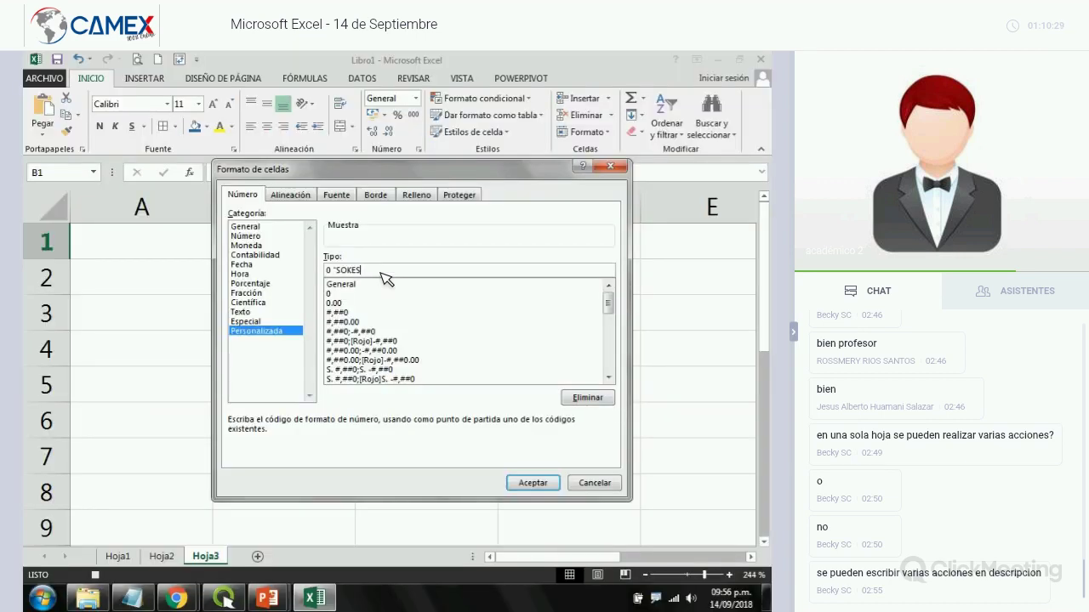
Complete the Tipo code as 0 "SOLES", fixing the misspelled end of the unit word.
type("\"")
key("BackSpace")
key("BackSpace")
key("BackSpace")
type("LES")
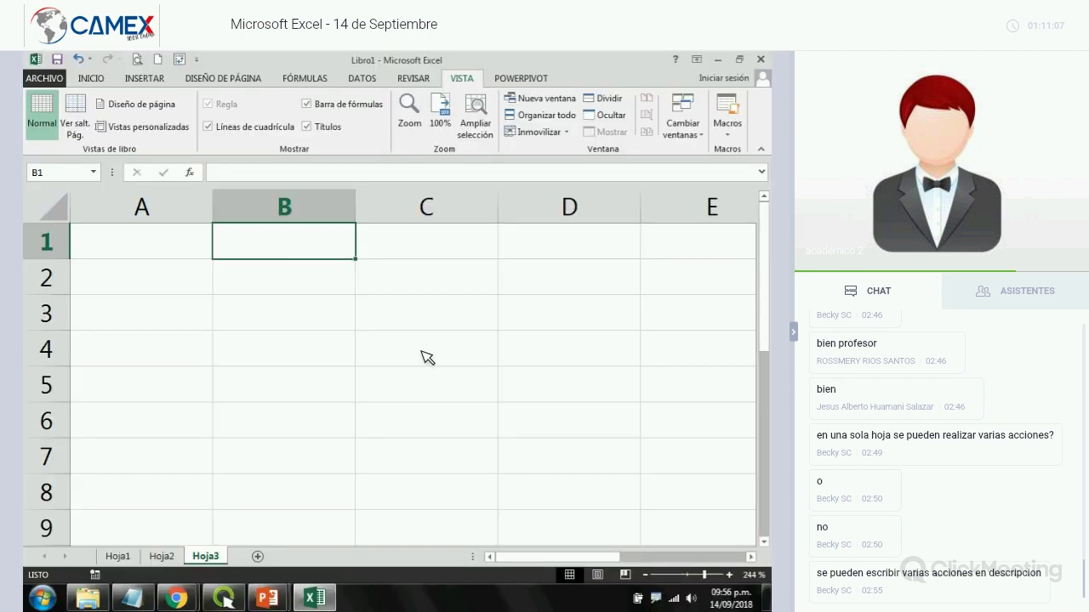
Enter 34, 67, 89, 234 and 567 down cells C3 to C7.
left_click(420, 349)
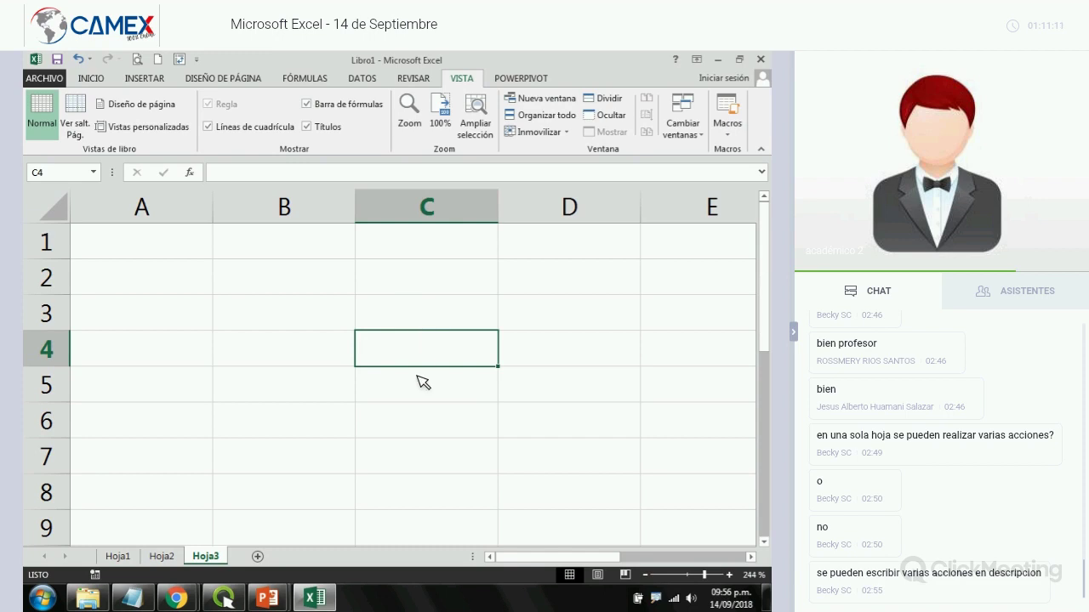
key("Up")
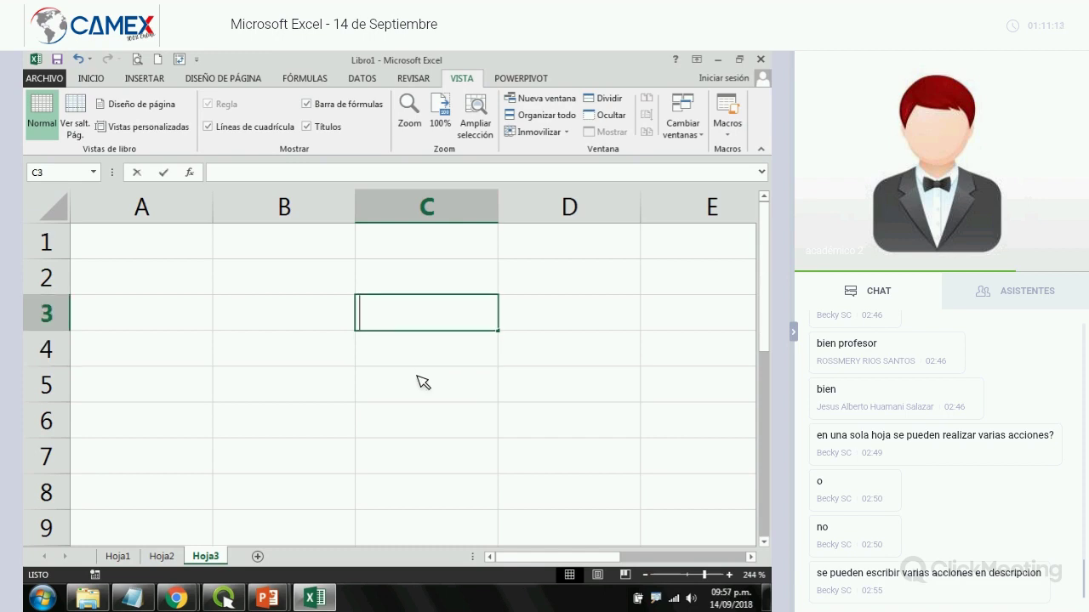
type("34")
key("Return")
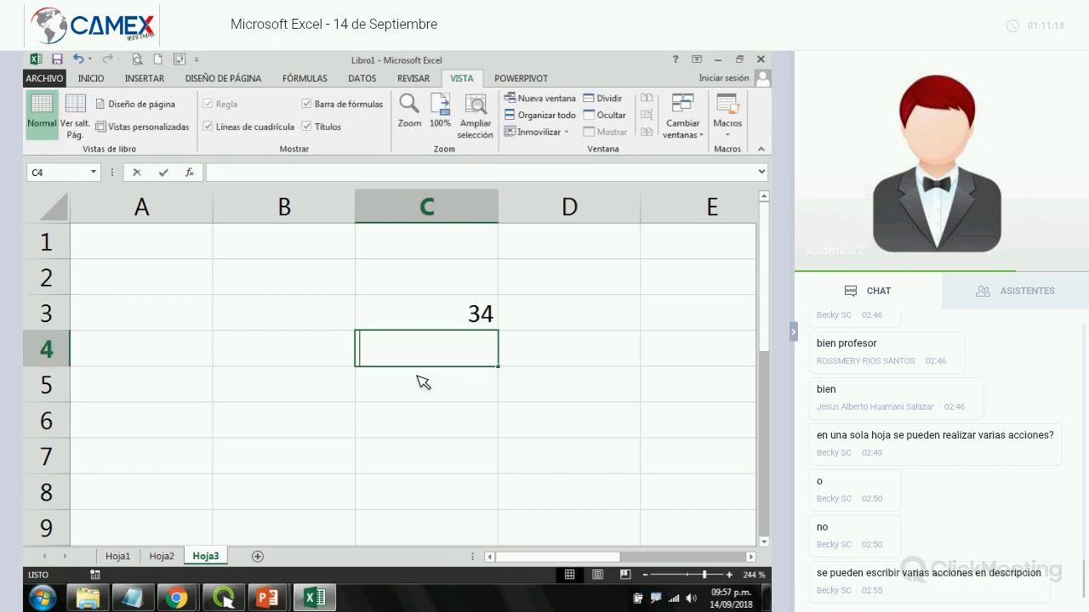
type("67")
key("Return")
type("89")
key("Return")
type("2")
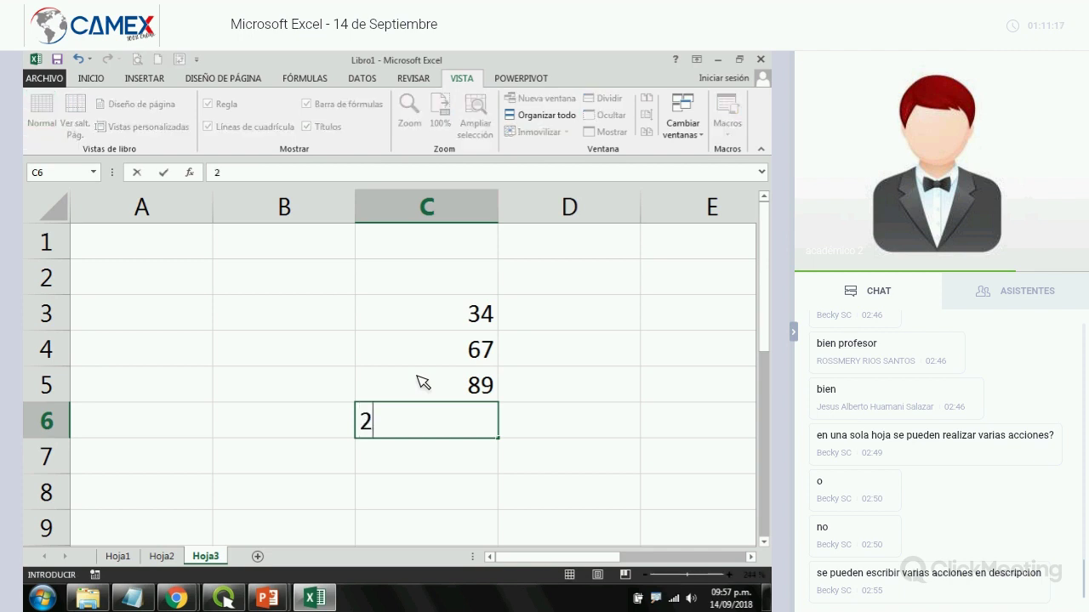
type("34")
key("Return")
type("567")
key("Return")
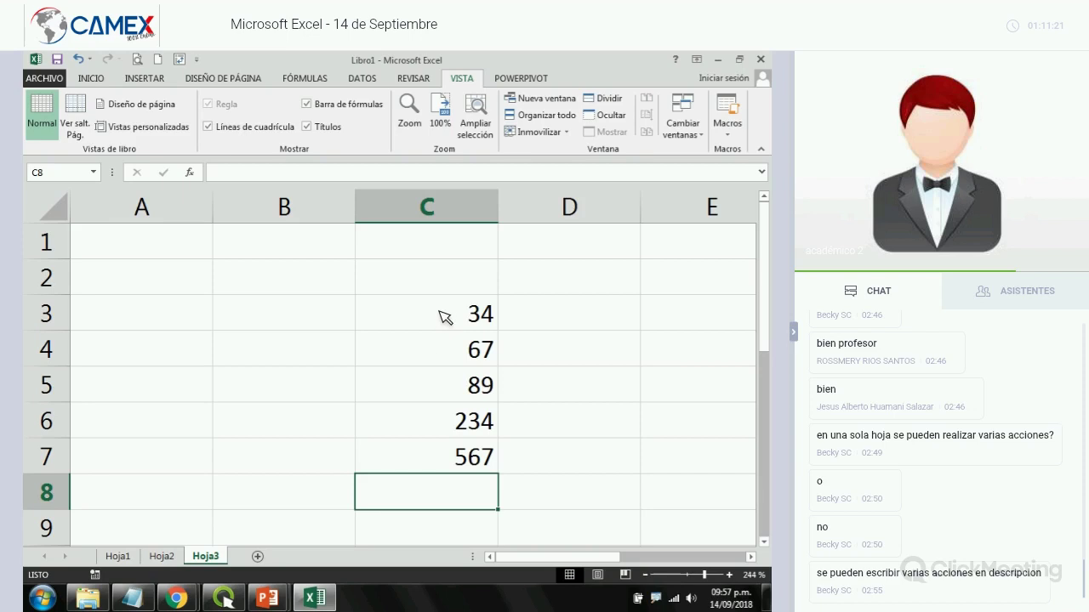
Select C3:C7 to show the SOLES format, then select C3:C8 including the empty total cell.
left_click_drag(440, 328, 440, 462)
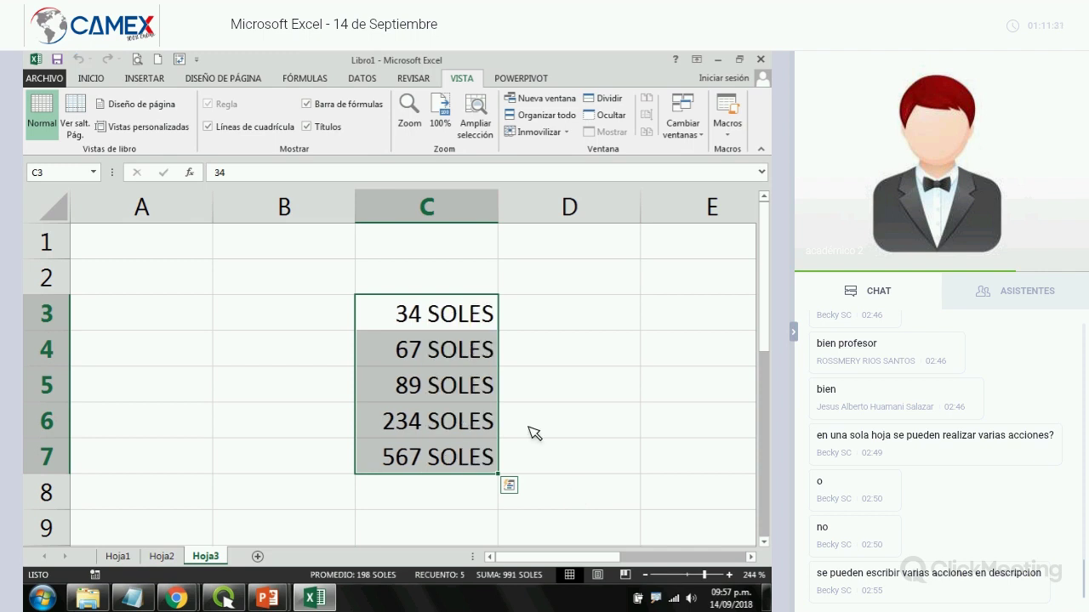
left_click(549, 448)
left_click_drag(457, 323, 442, 489)
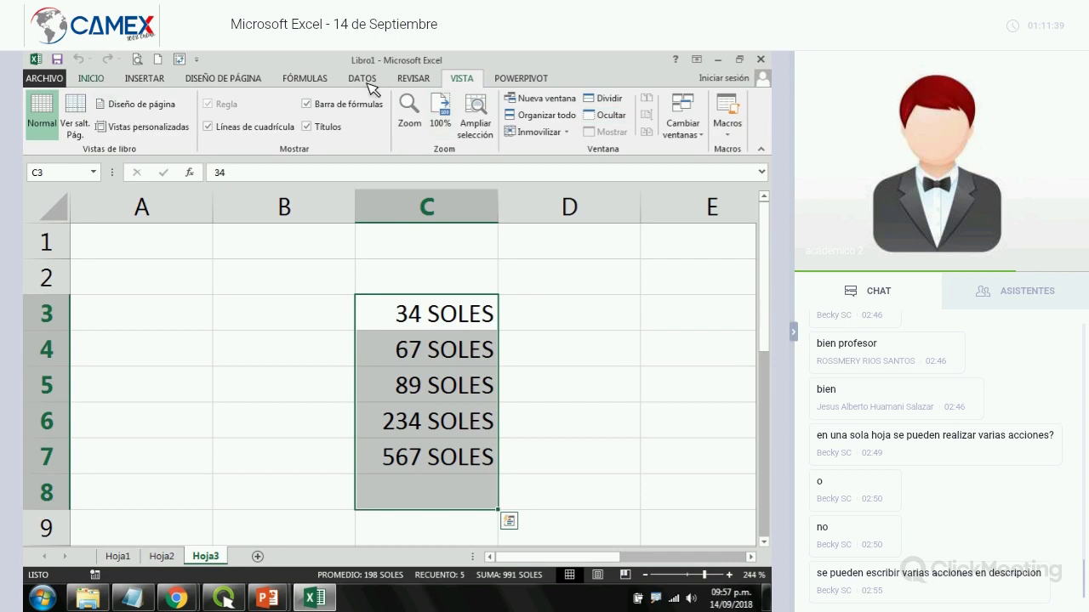
AutoSum C3:C7 into C8, style that total with the macro, and start typing 4544 in C4.
key("alt+equal")
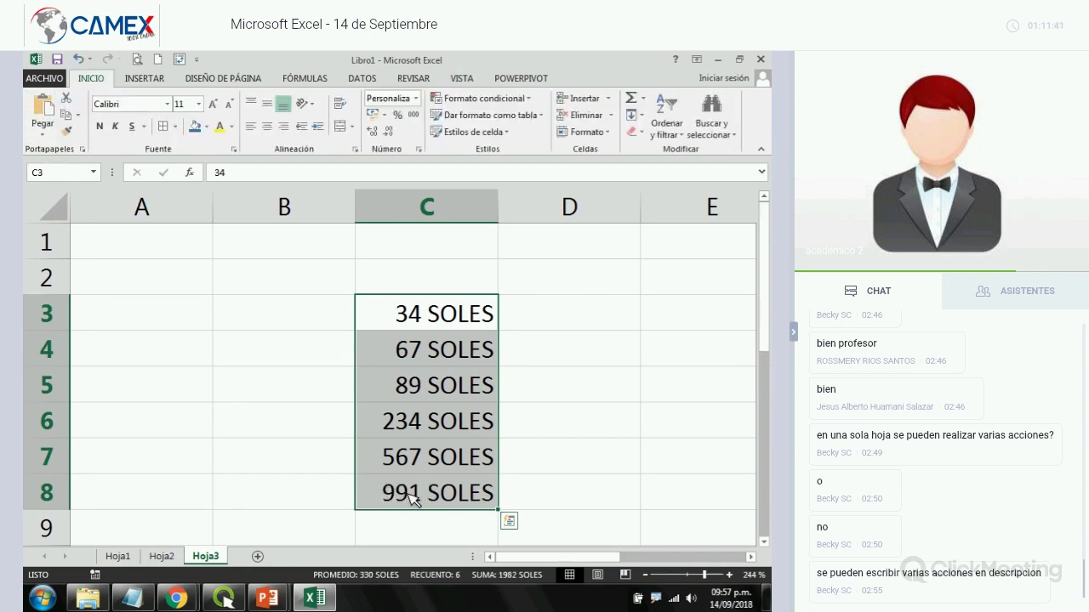
left_click(442, 497)
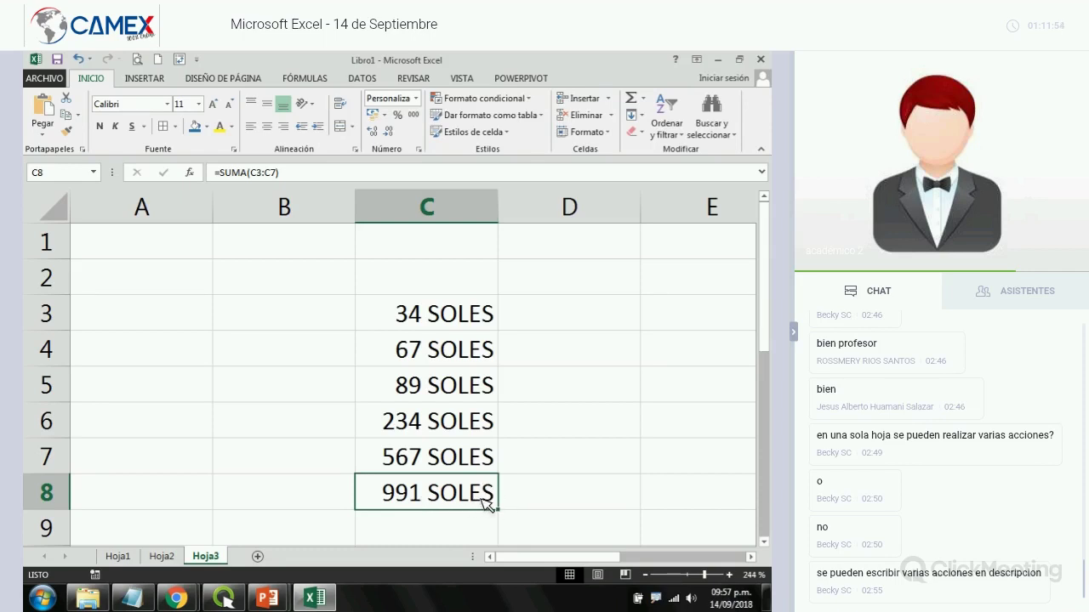
key("ctrl+shift+m")
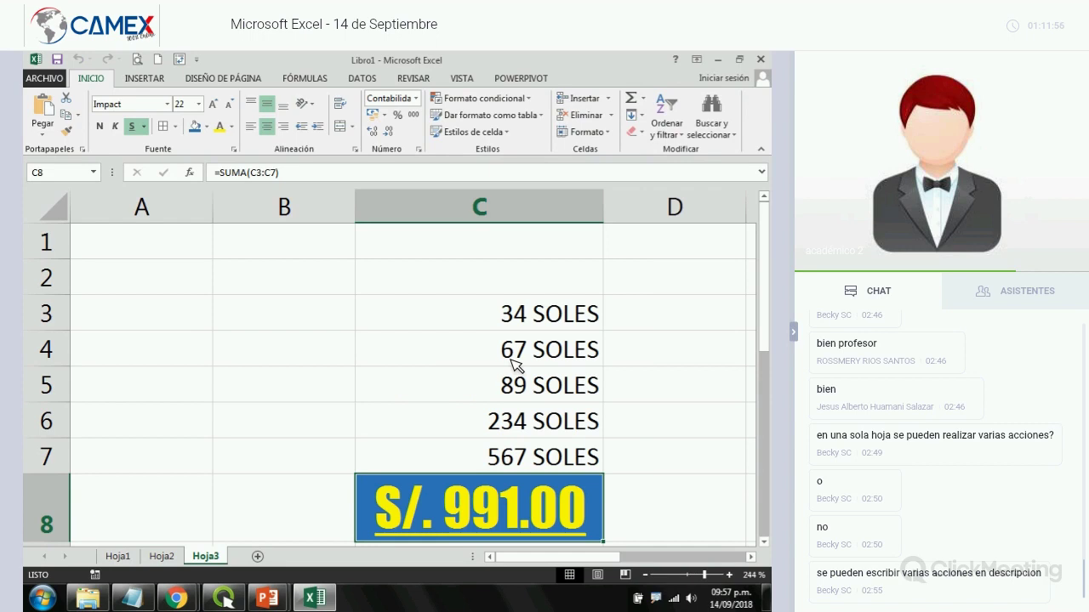
left_click(513, 364)
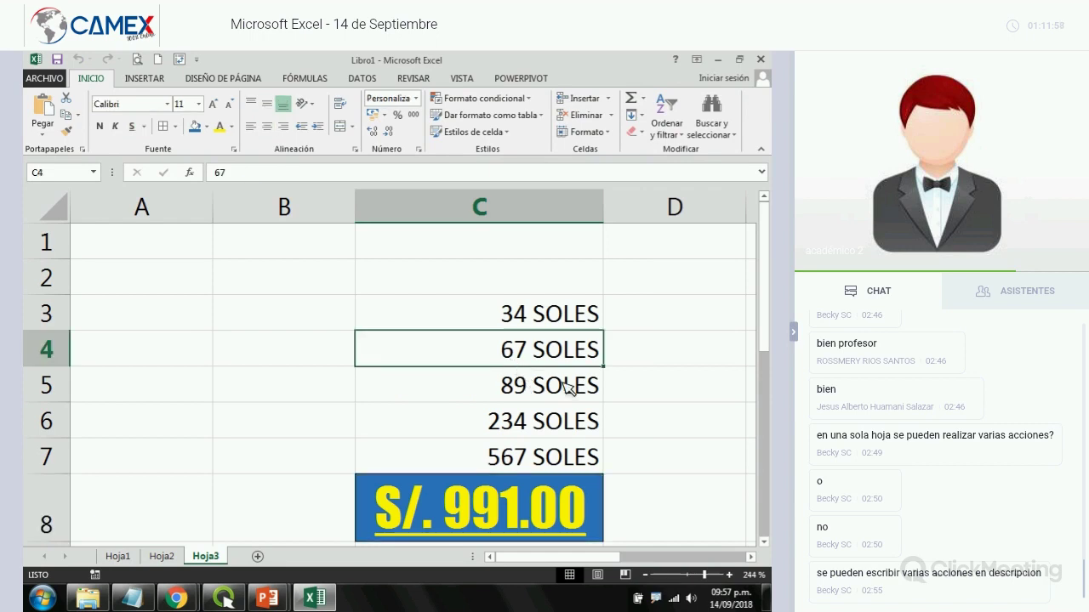
type("454")
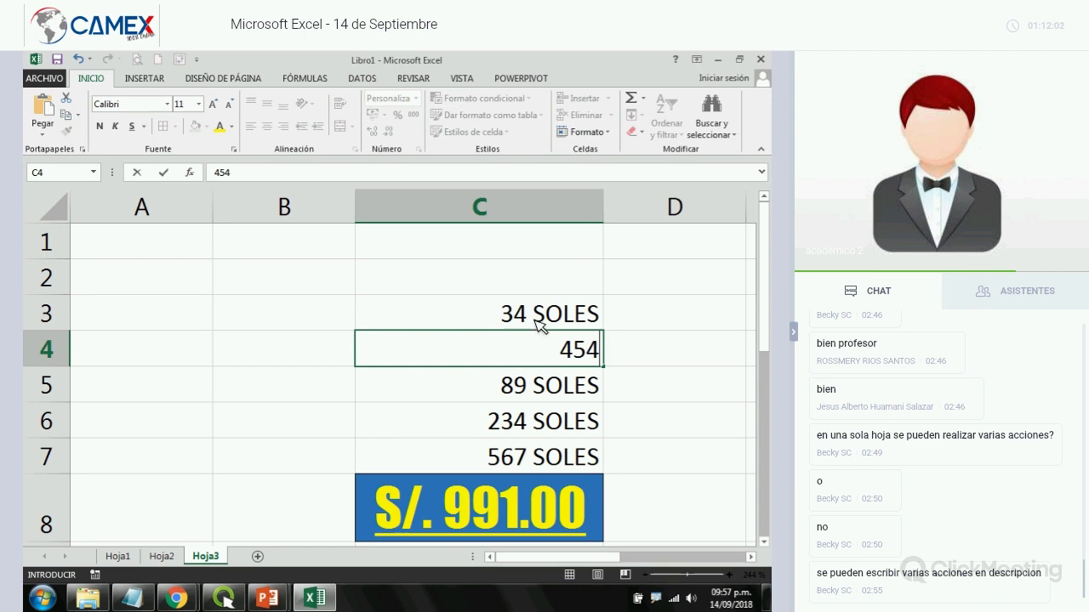
type("4")
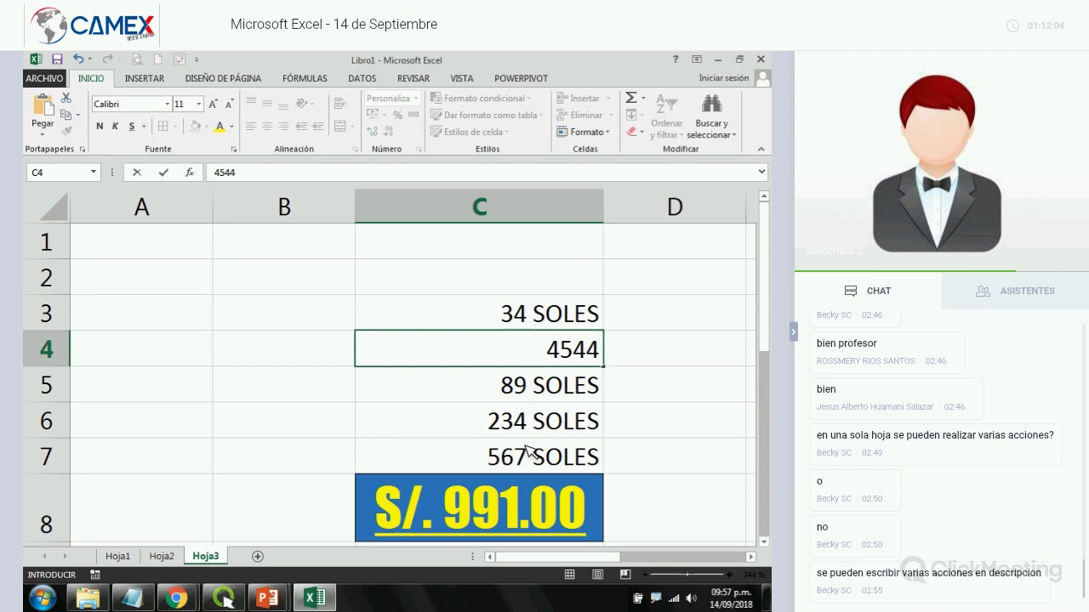
Reapply SOLES to C3:C7, highlight C4 yellow with bold red text, then select B5.
left_click_drag(527, 315, 525, 448)
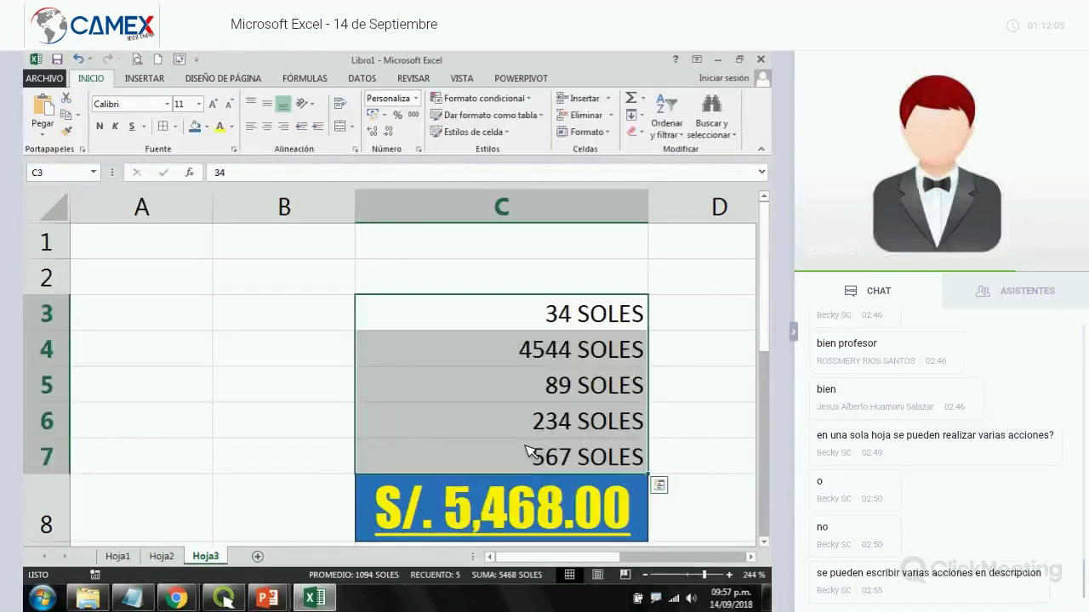
left_click(492, 431)
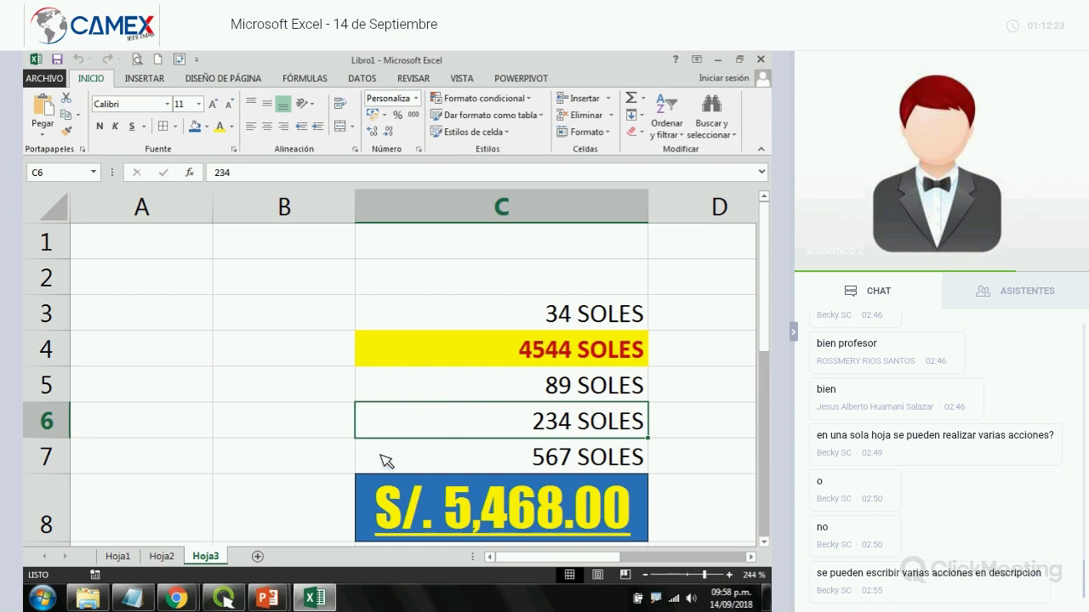
left_click(278, 472)
left_click(281, 396)
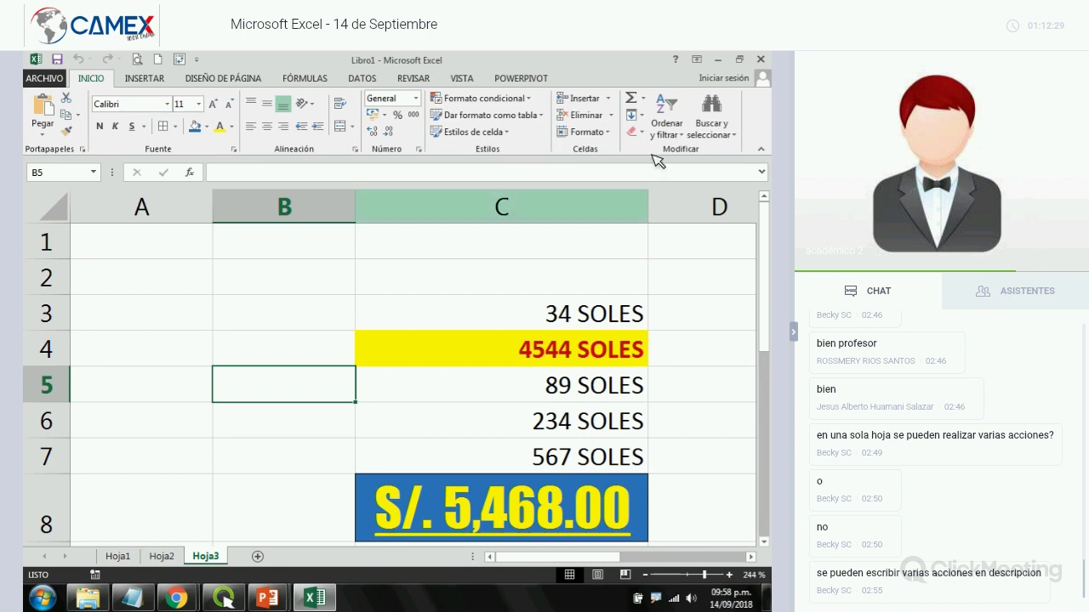
Check the Vista tab's Macros menu, then list macros FORMATO1–3 with Alt+F8.
left_click(464, 78)
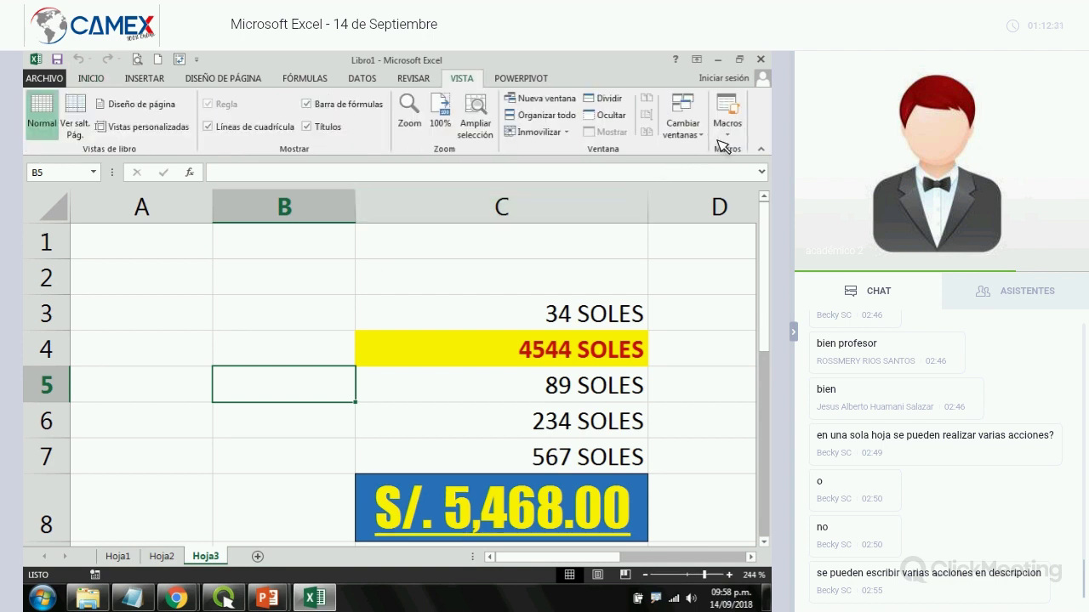
left_click(740, 136)
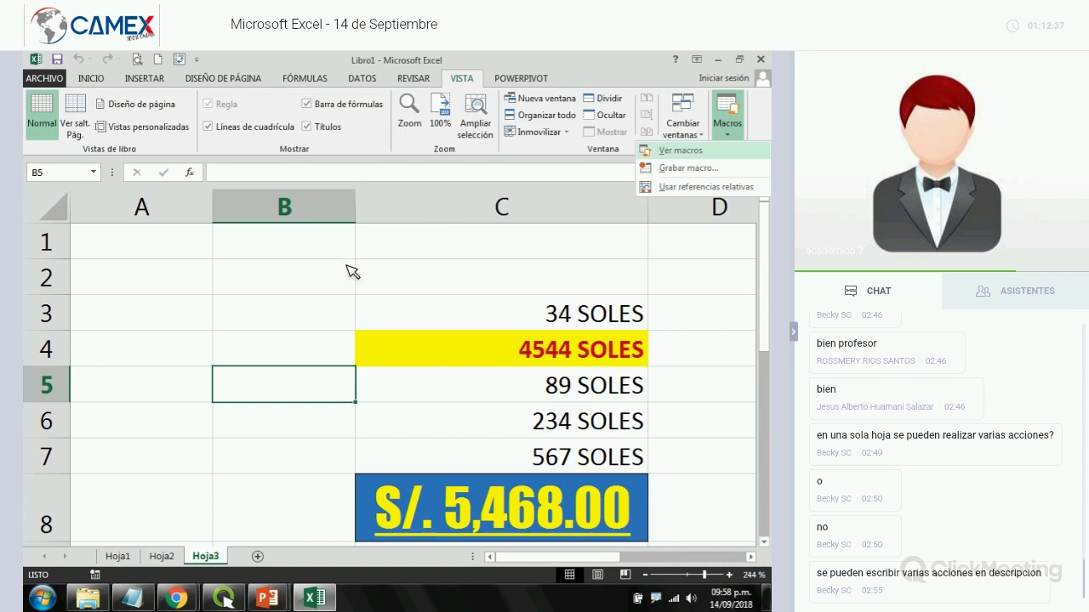
left_click(388, 255)
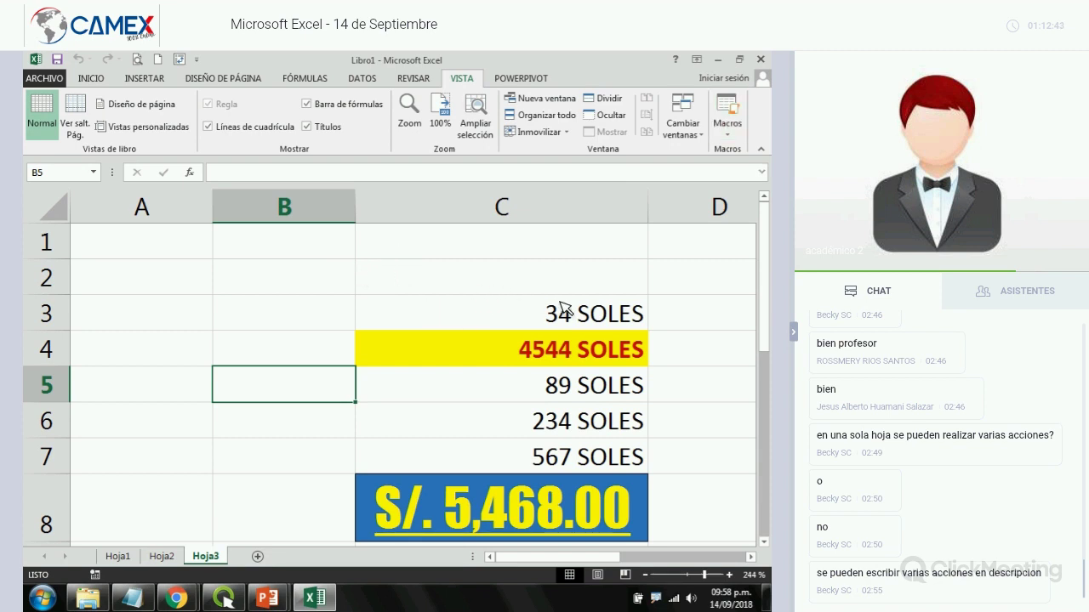
key("alt+F8")
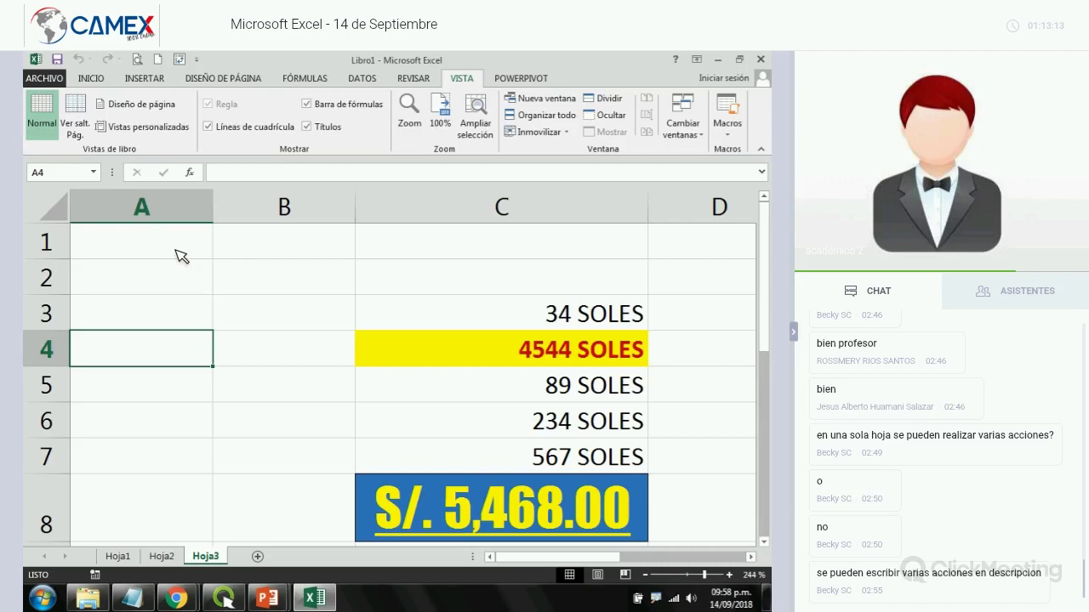
left_click(259, 402)
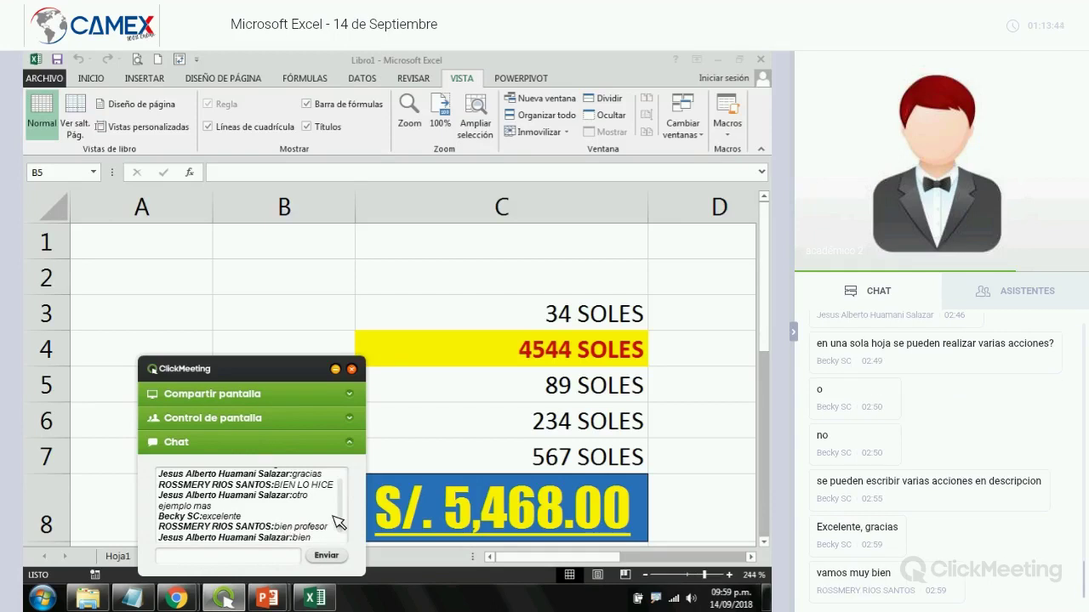
scroll(338, 519, "up", 1)
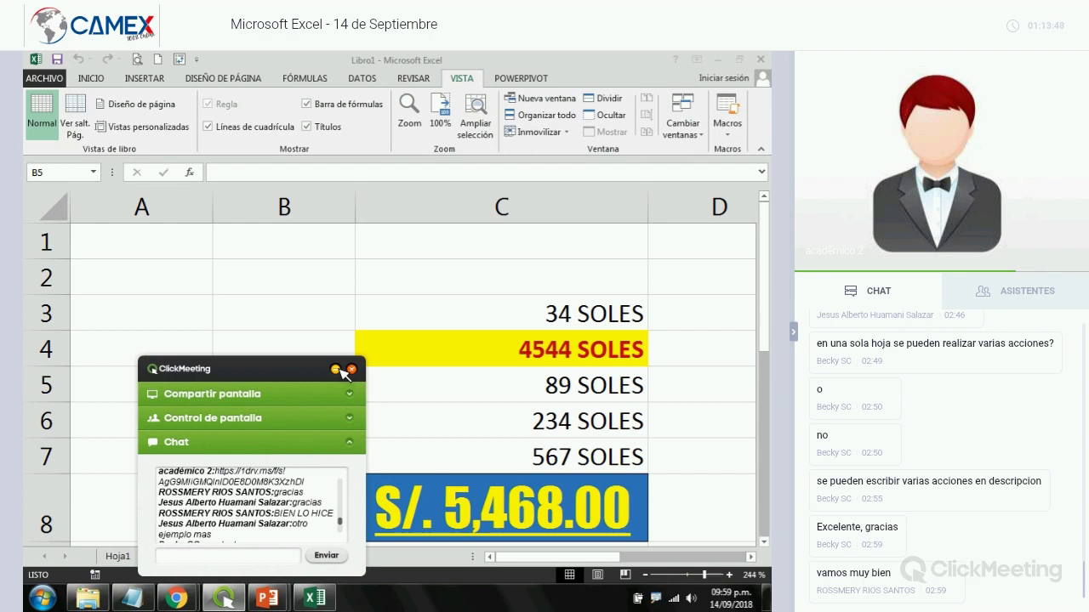
left_click(243, 412)
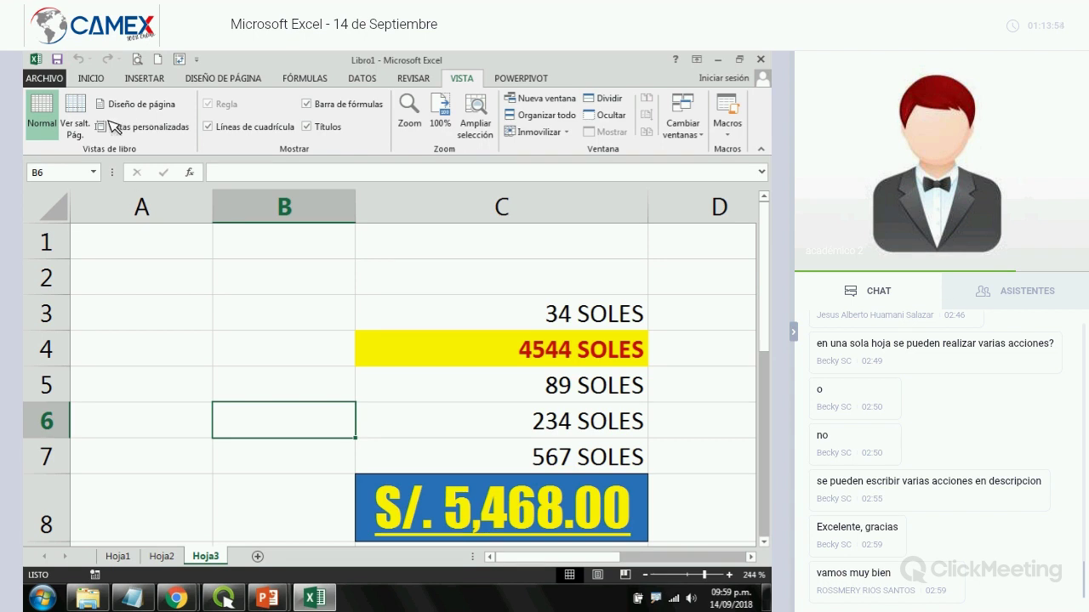
Switch back to the Inicio tab and select empty cell B2.
left_click(92, 79)
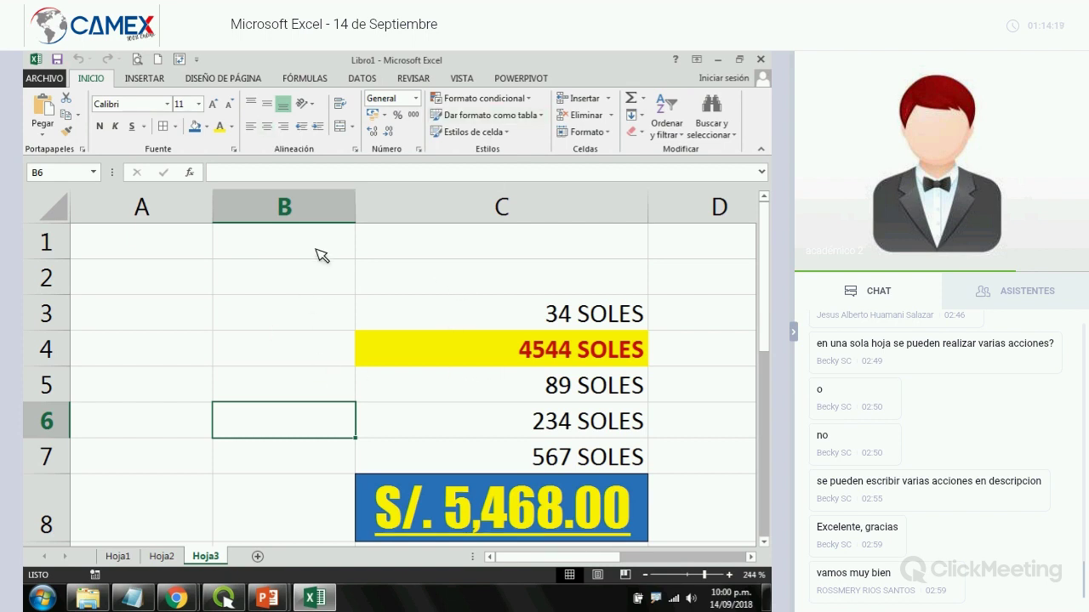
left_click(299, 289)
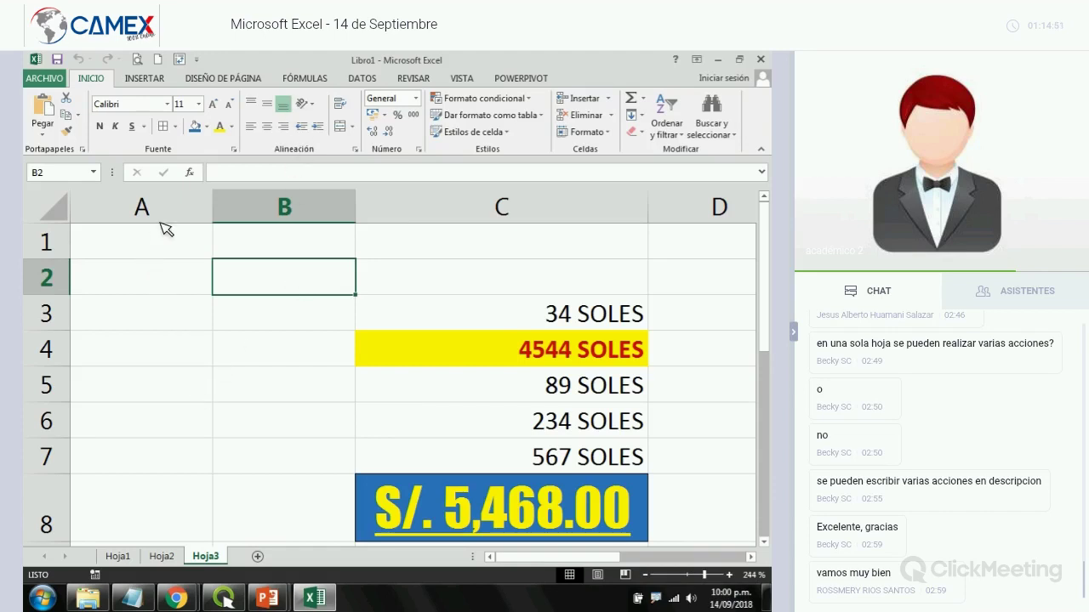
Save as macro-enabled workbook 'MIS PRIMERAS MACRITOS', correcting the mistyped first letter.
key("alt+a")
key("F12")
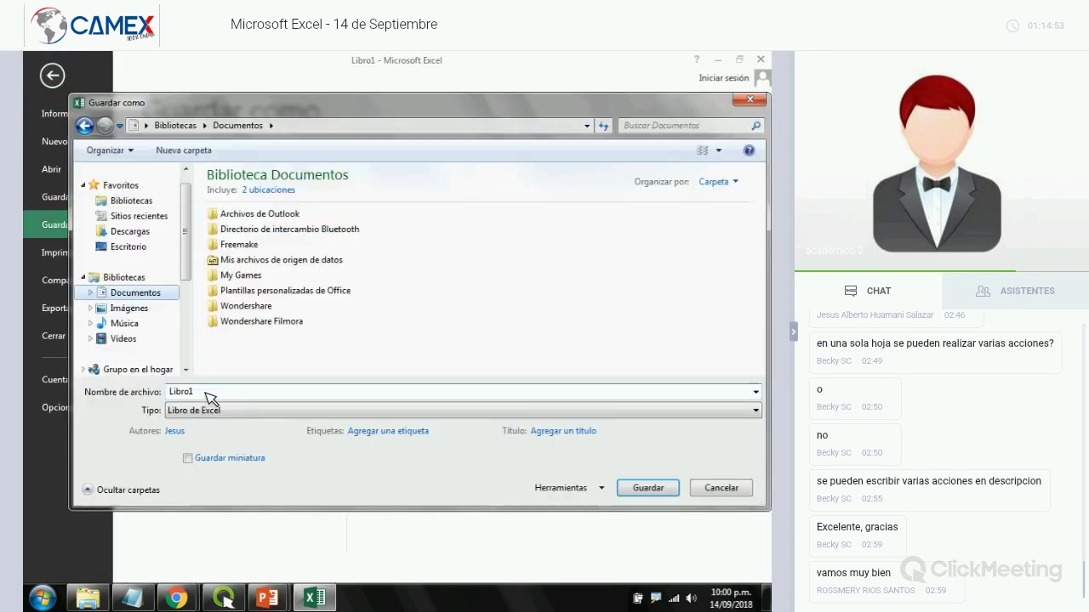
key("shift+Tab")
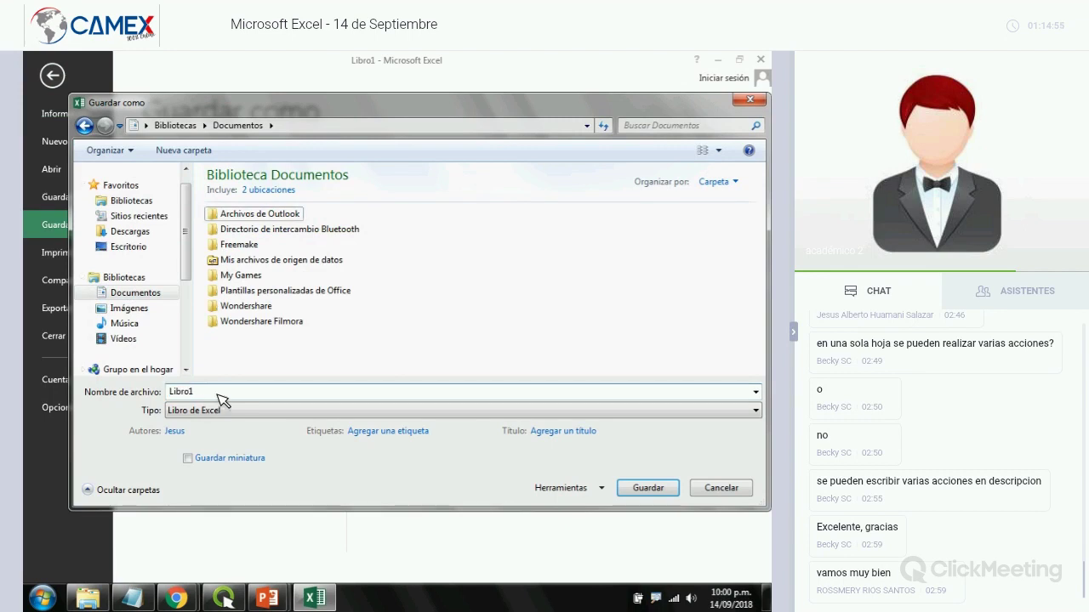
key("Tab")
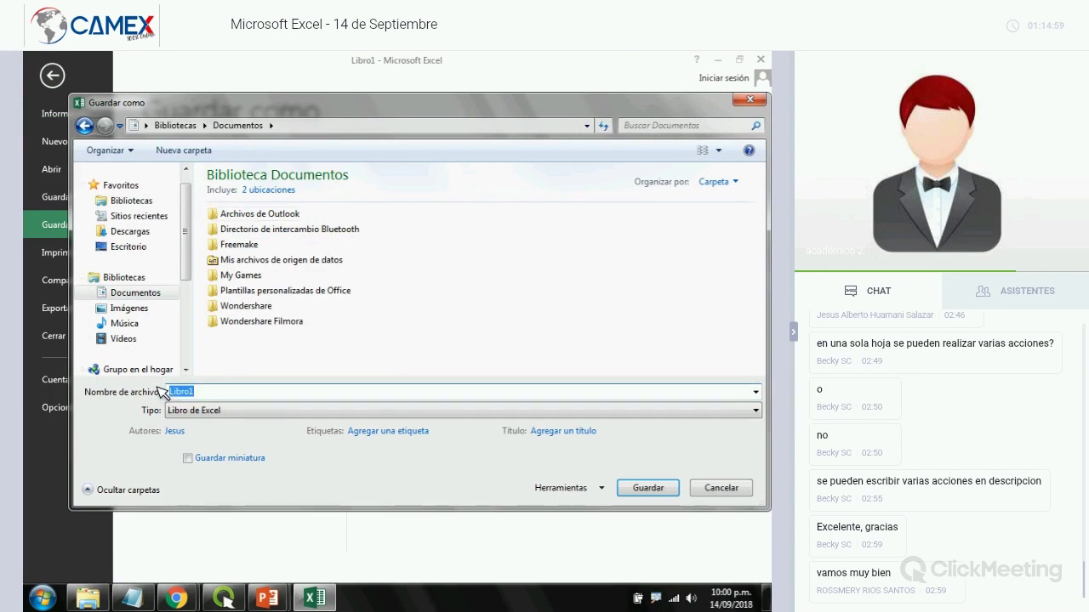
type("N")
type("IS PRIMERAS ")
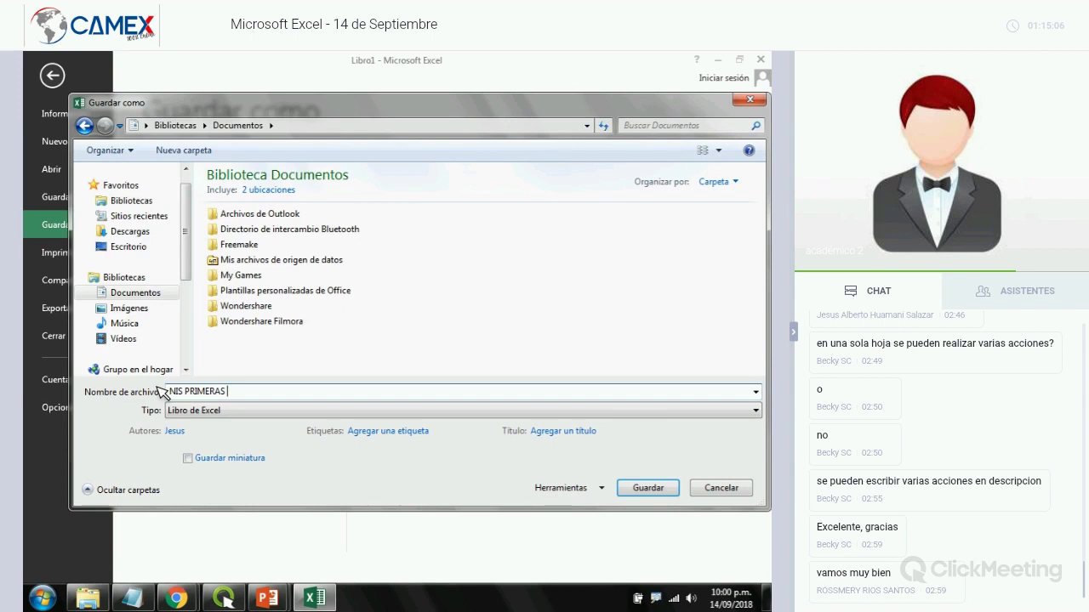
type("MACRITOS")
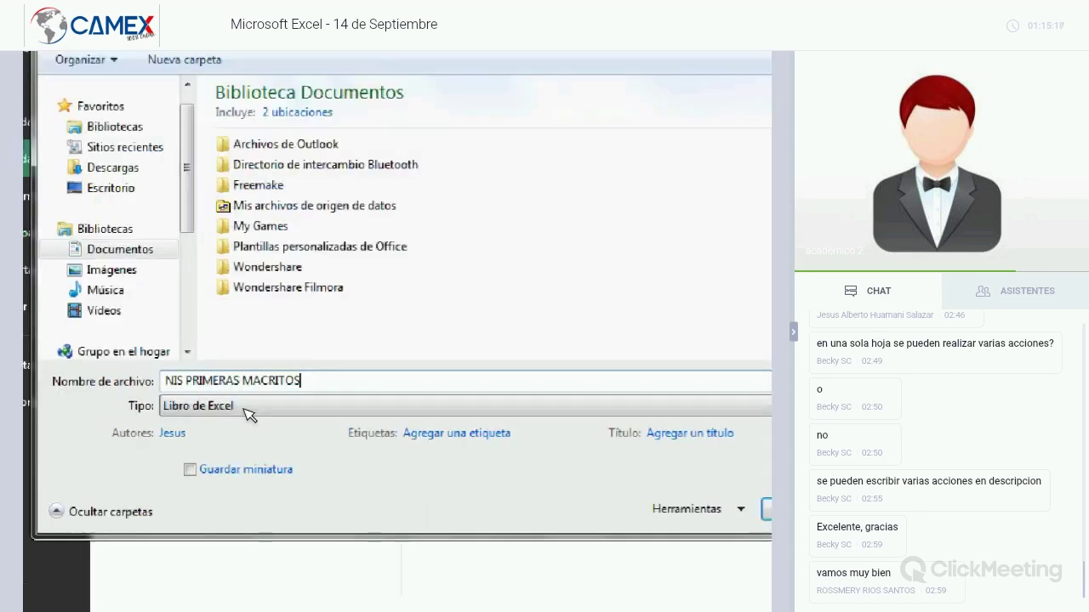
key("Home")
key("Delete")
type("M")
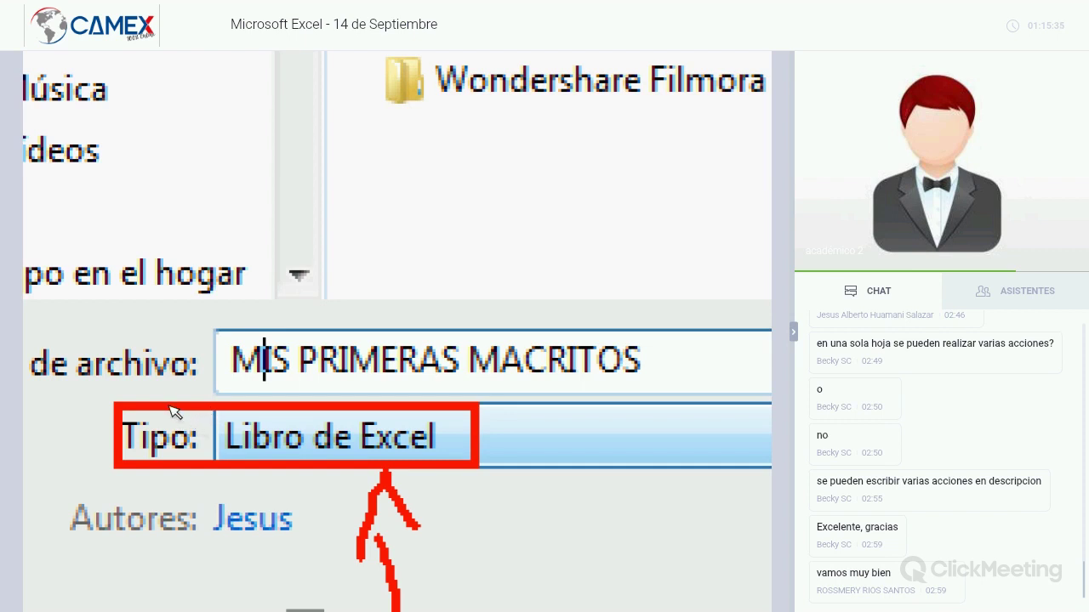
left_click(316, 434)
left_click(245, 451)
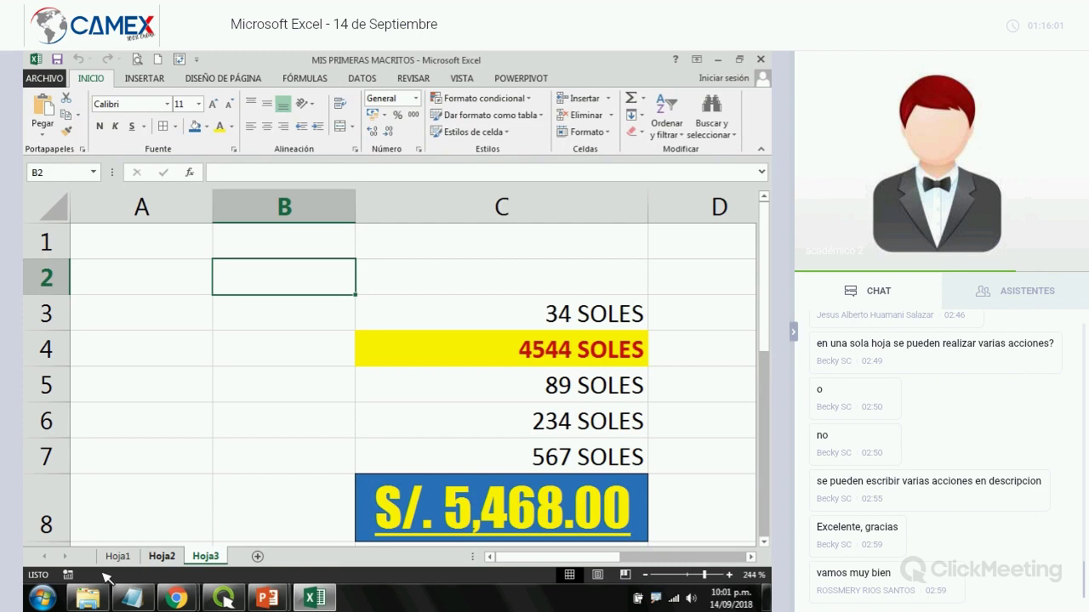
Step back through sheets Hoja2 and Hoja1 with Ctrl+PgUp.
left_click(374, 270)
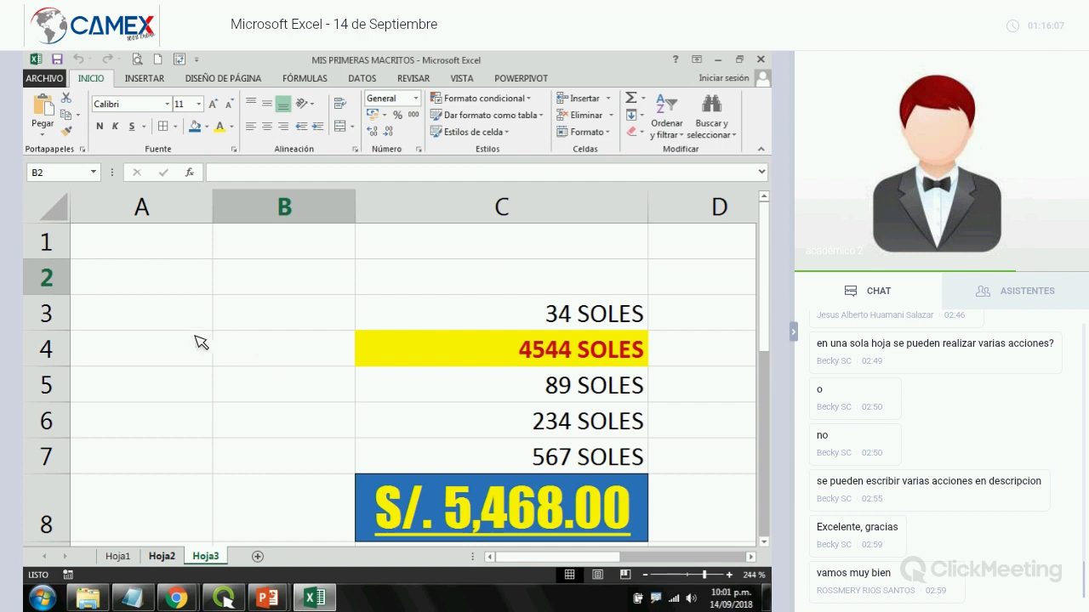
key("ctrl+Page_Up")
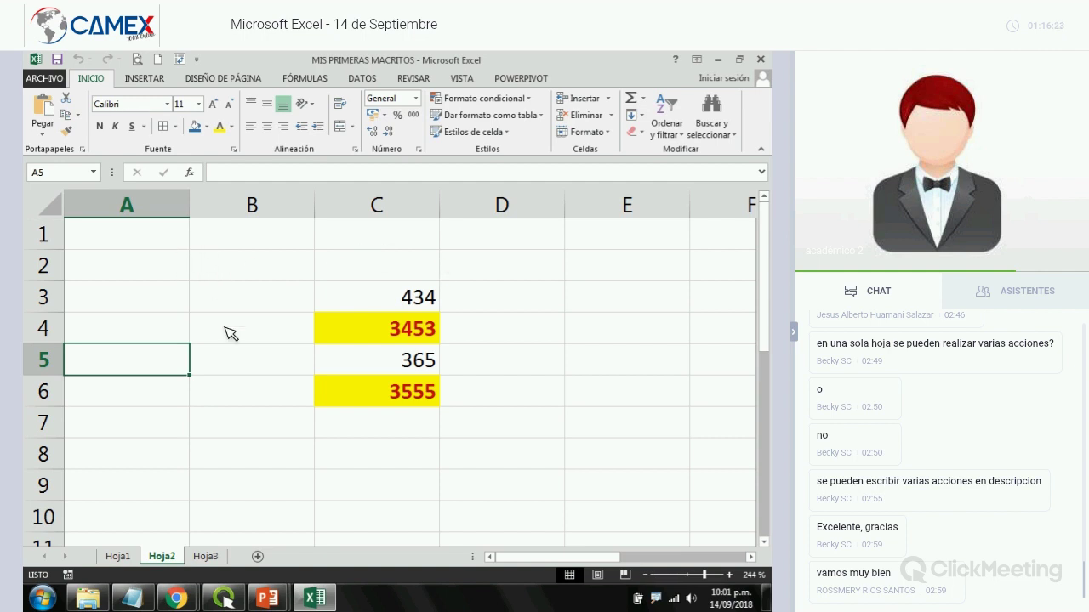
key("ctrl+Page_Up")
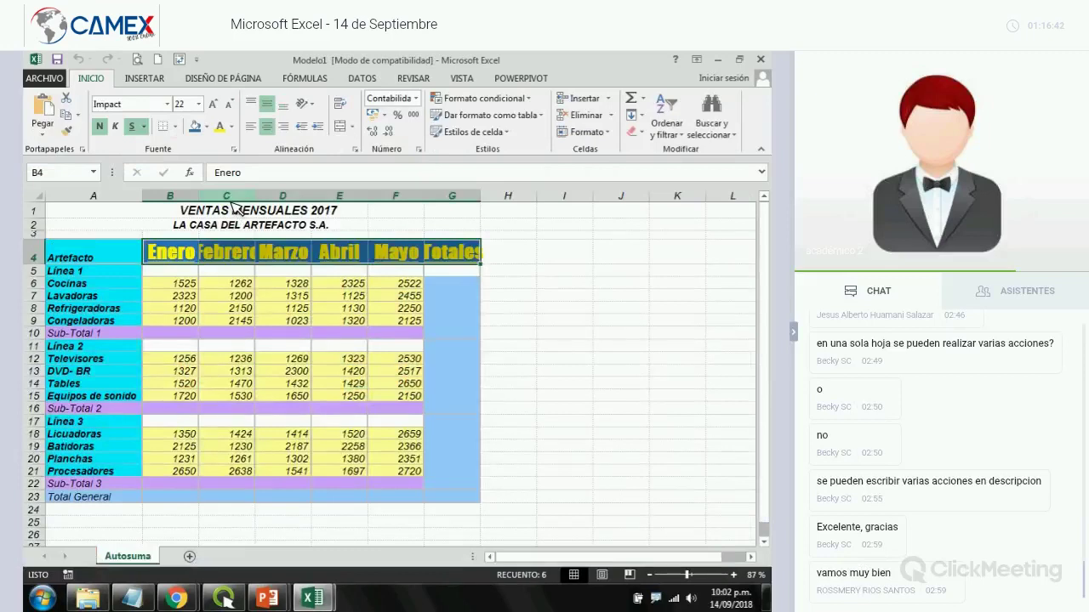
Give the Enero–Mayo sales figures the SOLES format, then select empty cell D24.
left_click(613, 134)
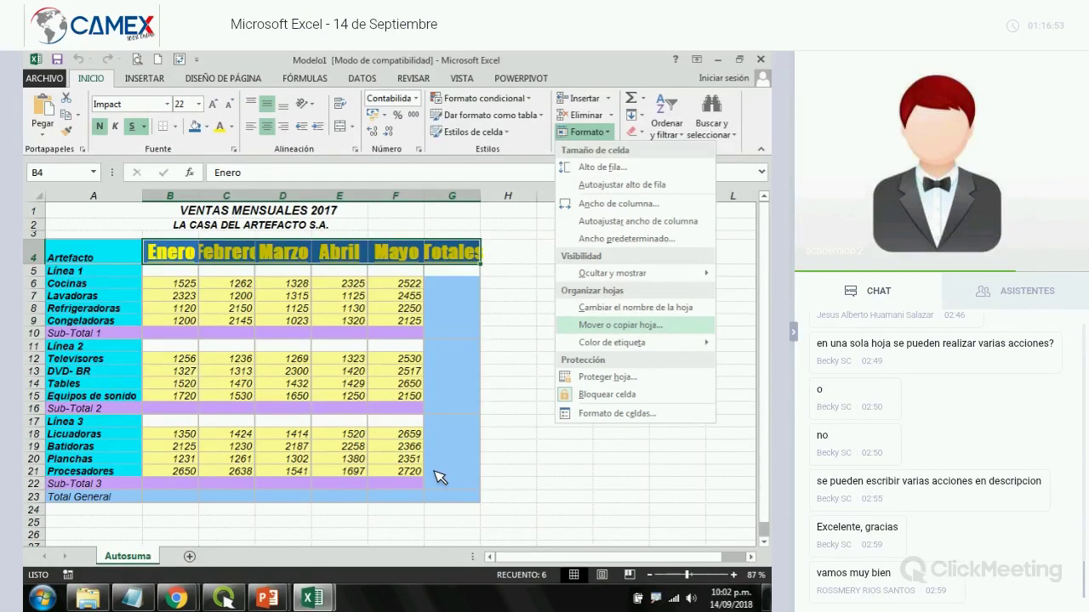
key("Up")
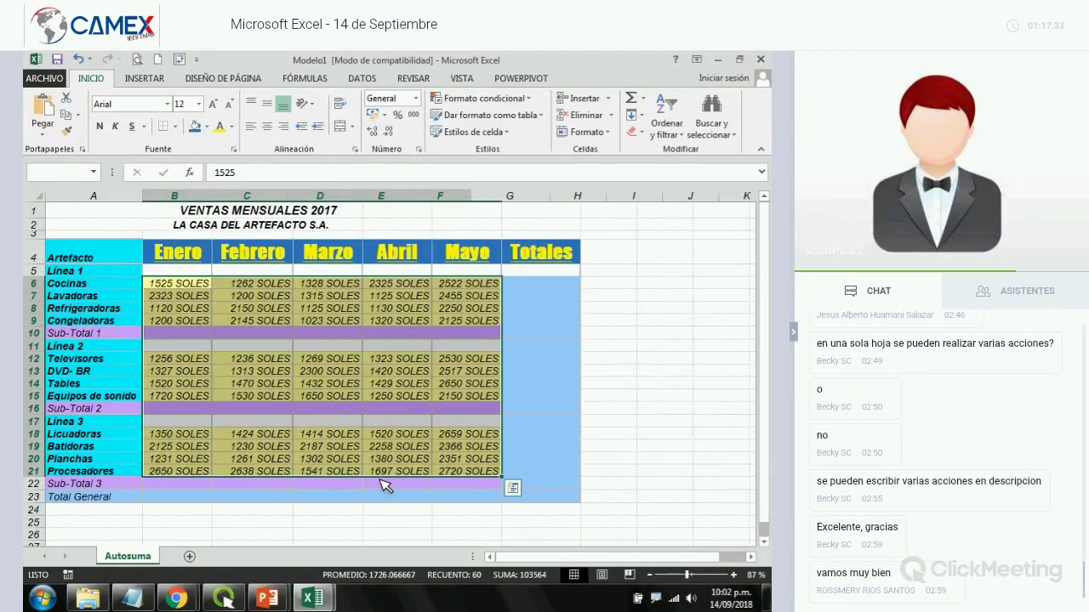
left_click(328, 509)
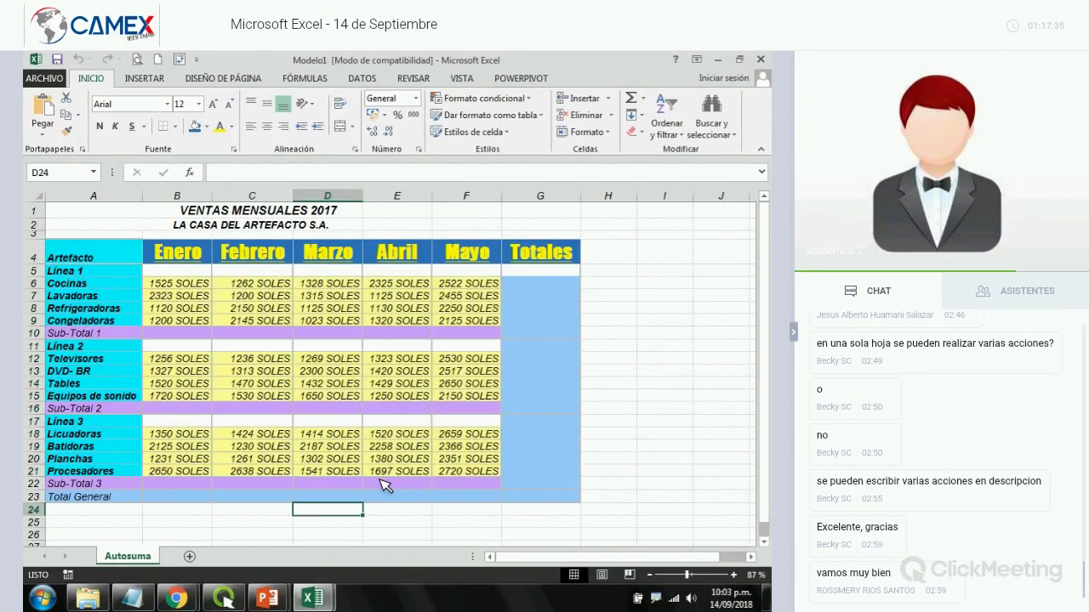
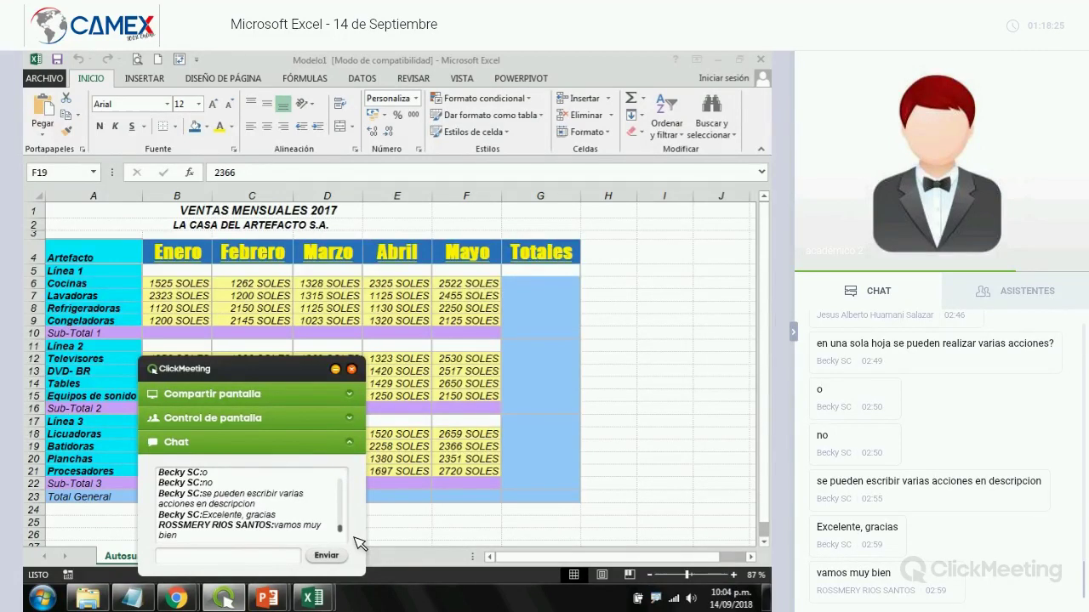
Switch from the Excel sales table to the PowerPoint presentation for the CAMEX closing slide.
left_click(285, 600)
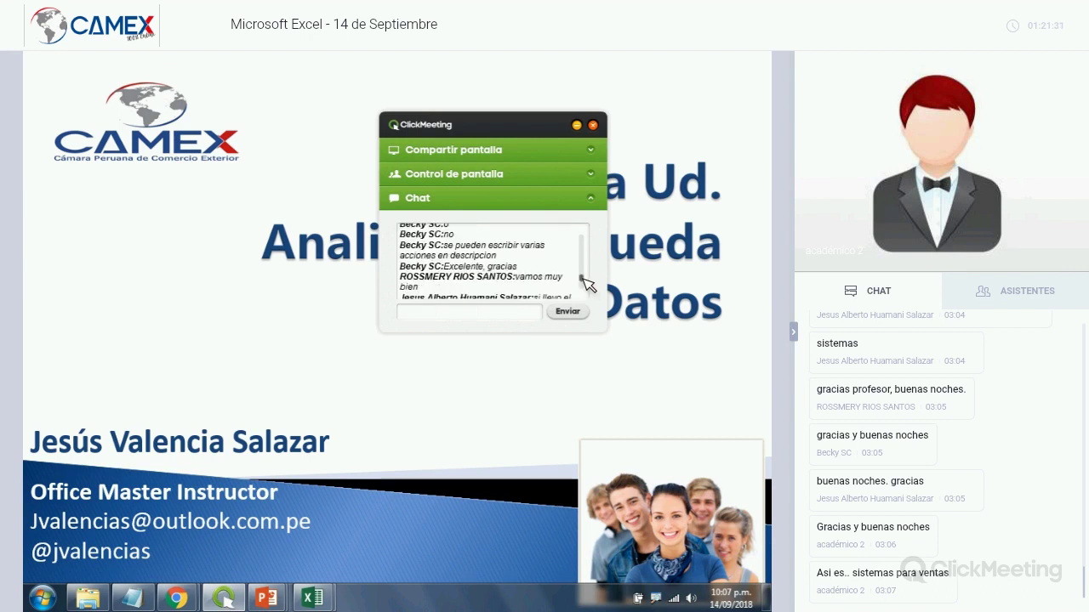
Send a chat reply about putting the actions in Visual Basic descriptions or comments, then 'Nos vemos.. gracias'.
left_click_drag(587, 284, 583, 280)
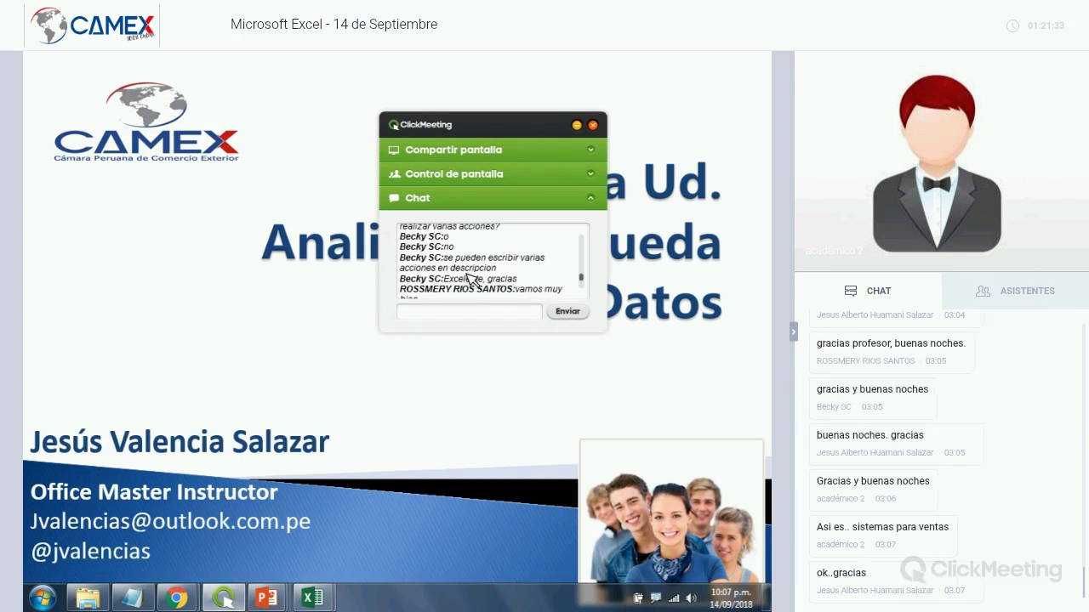
left_click_drag(498, 269, 454, 269)
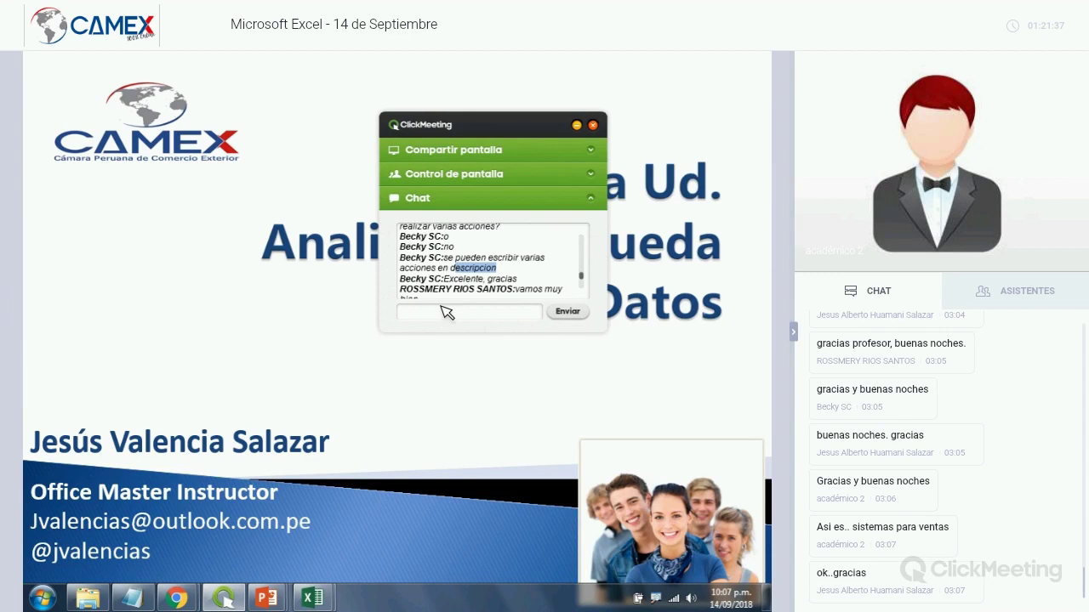
left_click(446, 313)
type("asi")
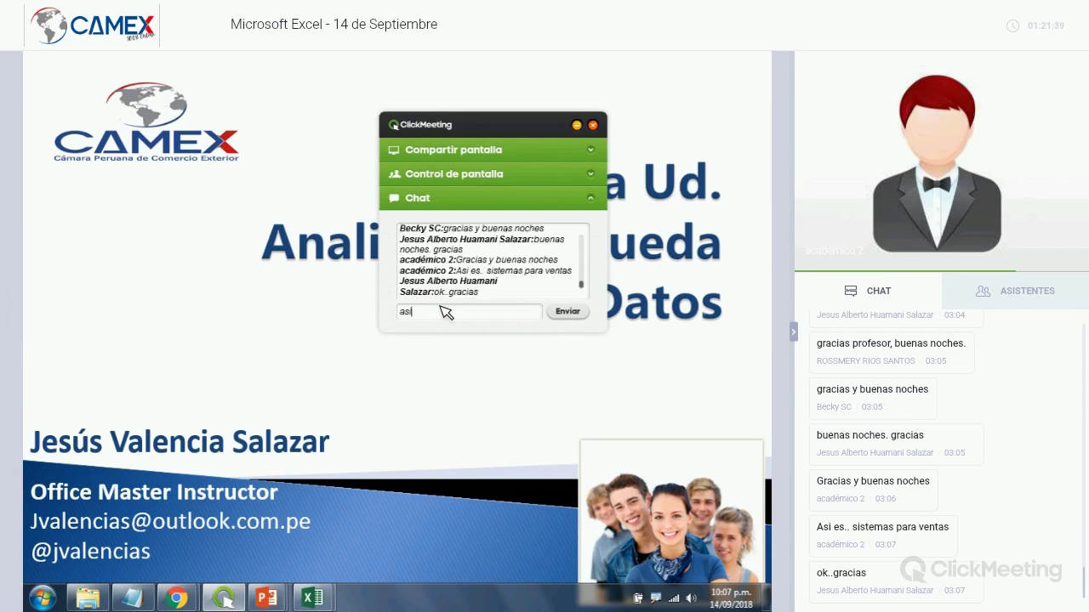
type(" es.. ")
type("todas las")
type(" aciones ")
type("en des")
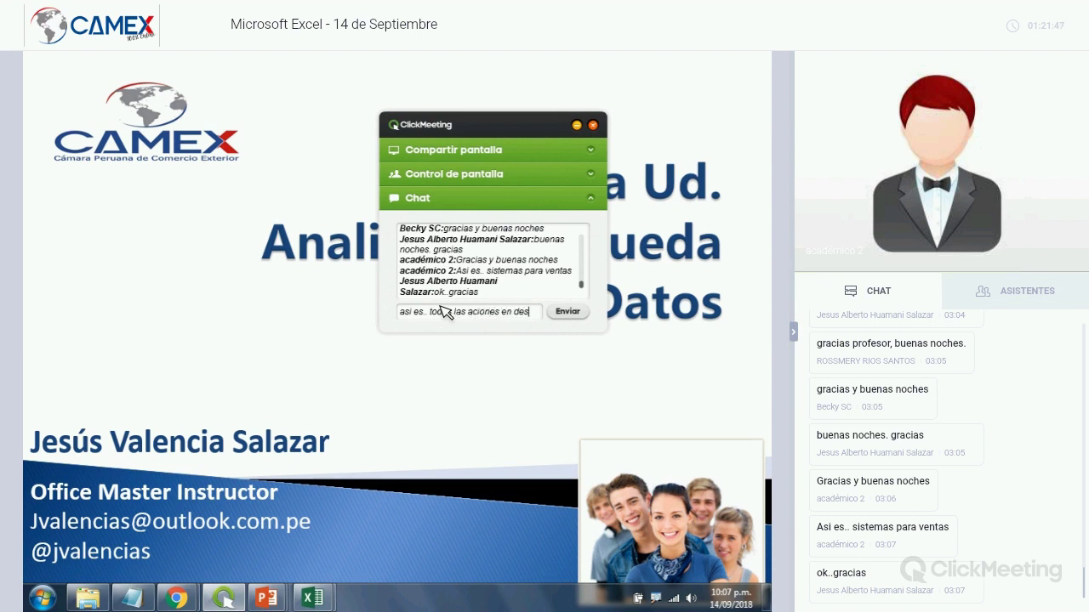
type("cripcion d")
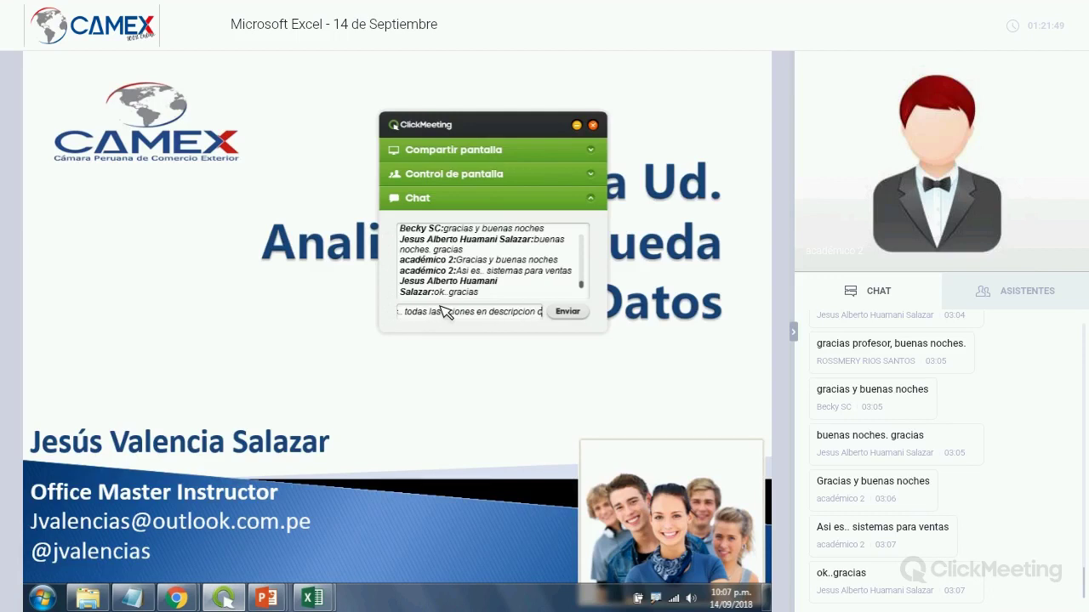
type(" en el ")
type("vis")
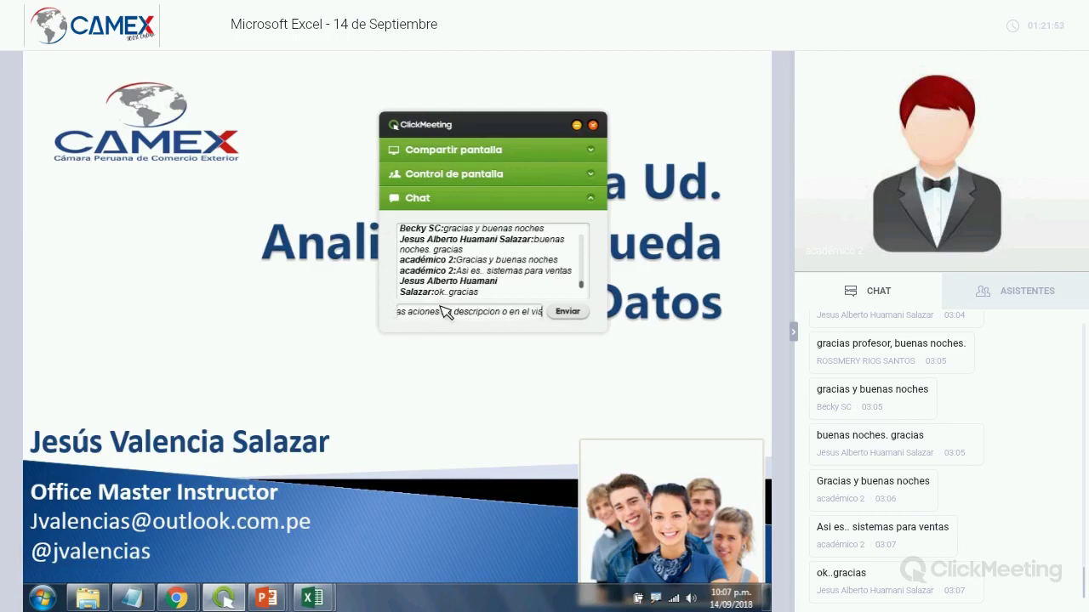
type("ual basic")
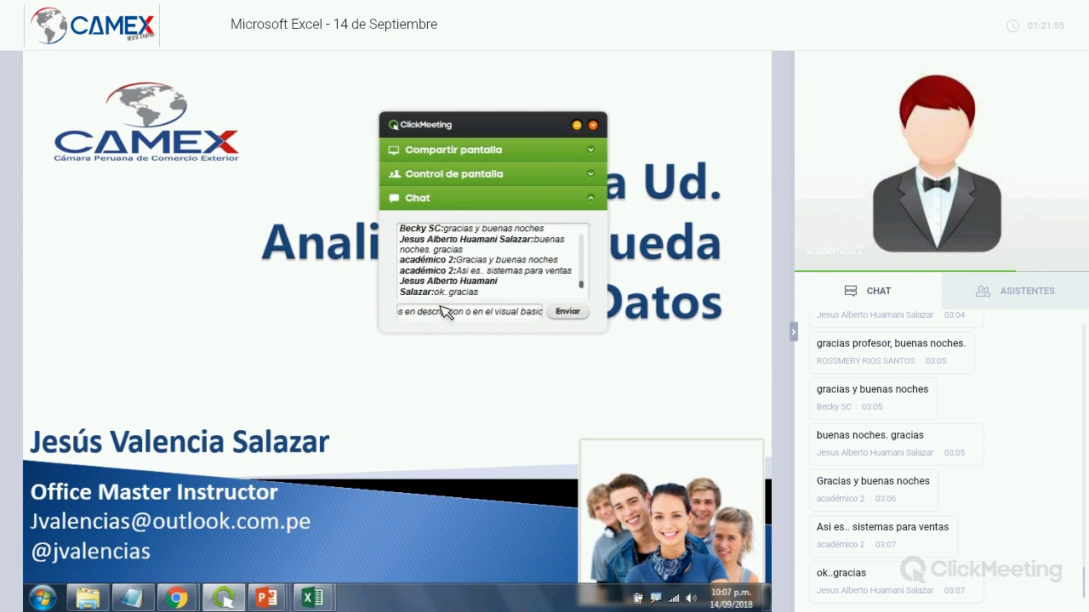
type("...")
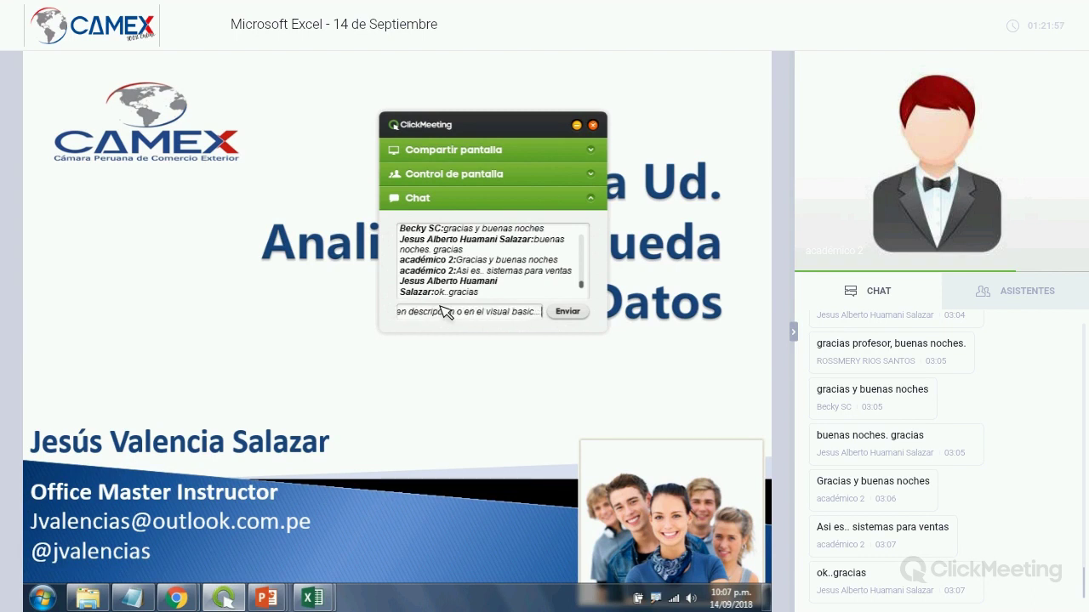
type(" des")
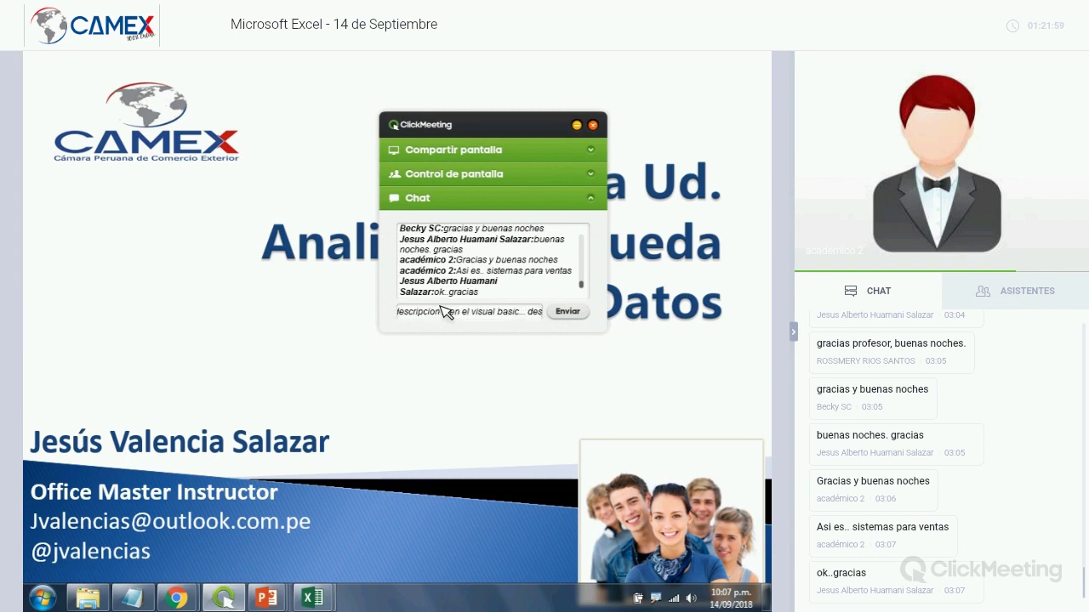
type("cripc")
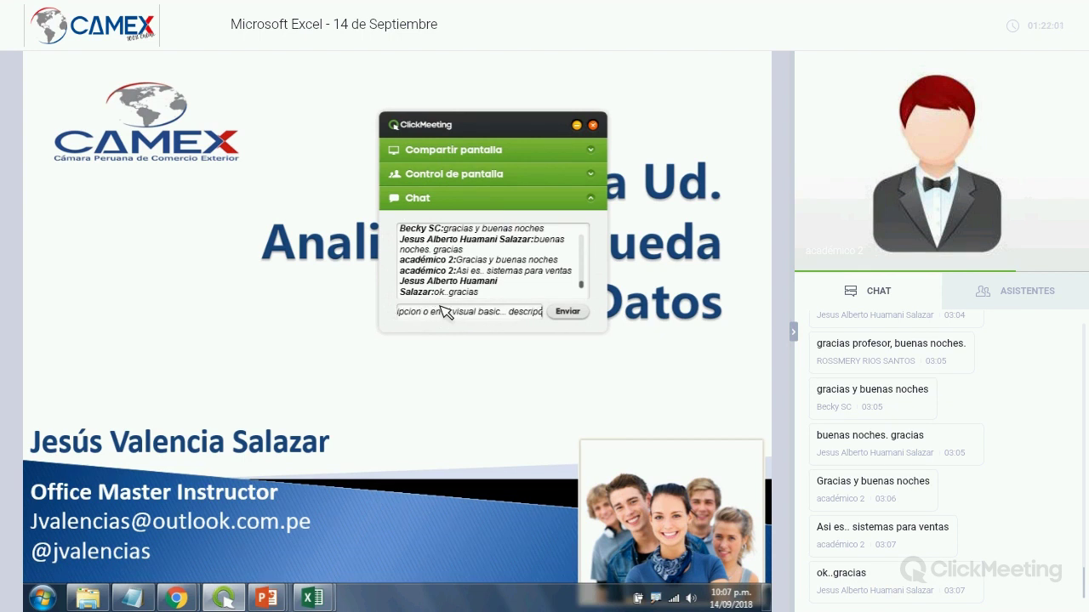
type("ion d")
type(" co")
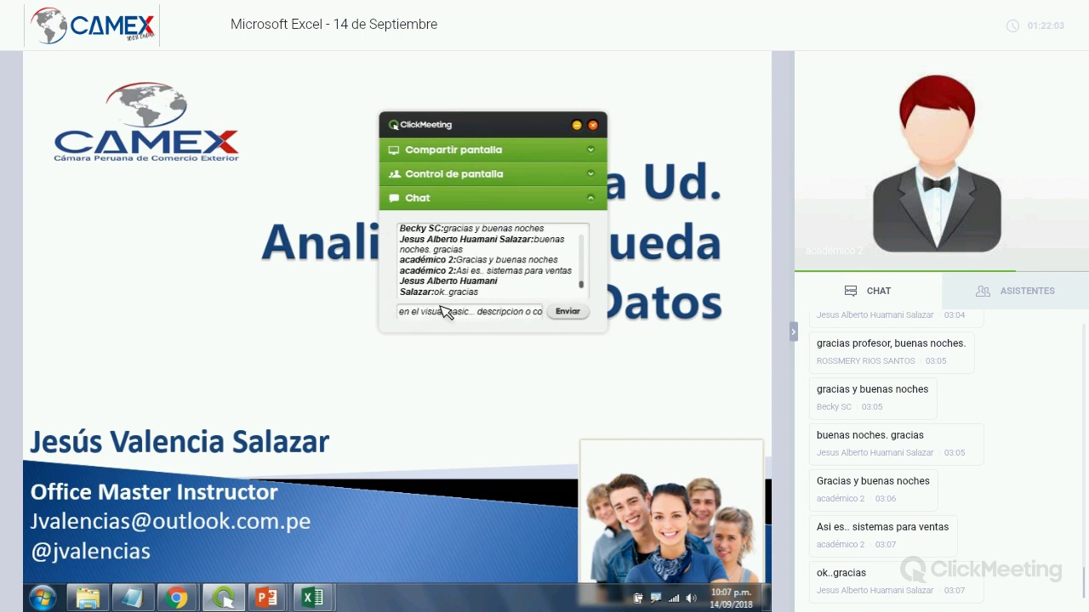
type("mentario")
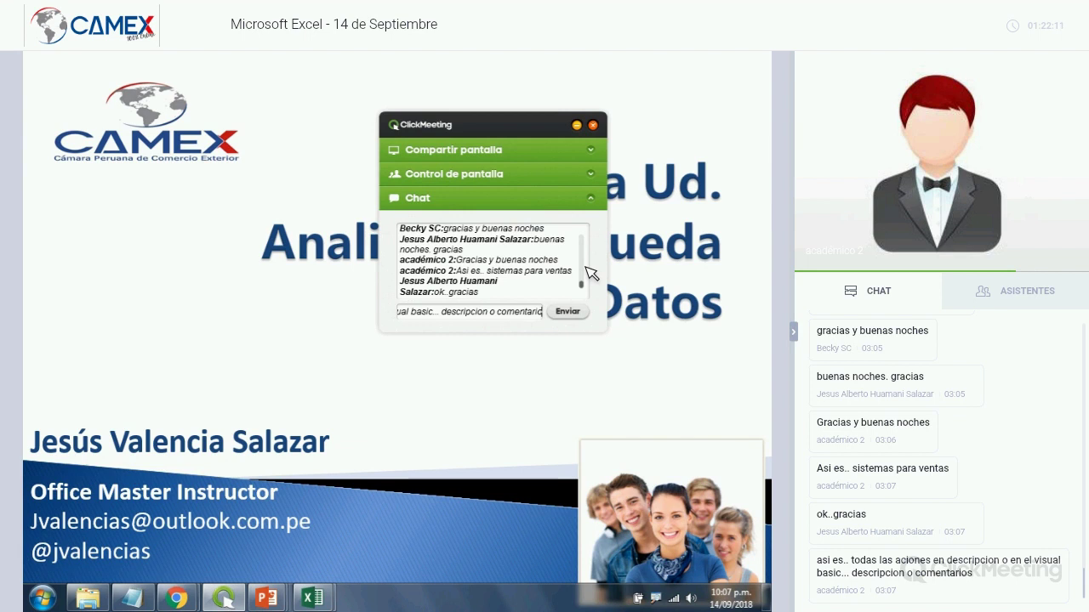
type("s")
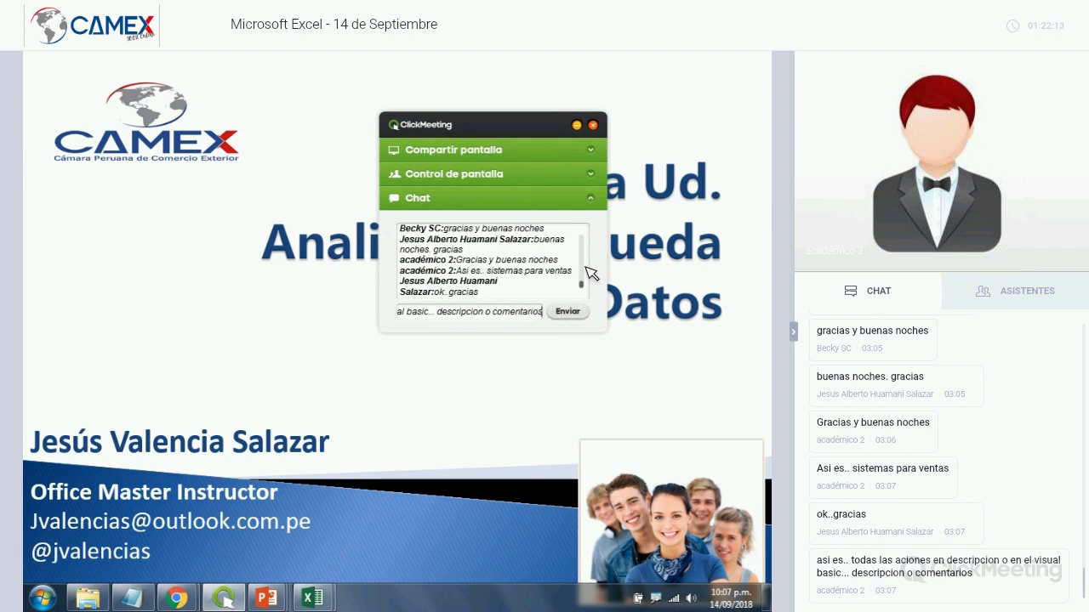
key("Return")
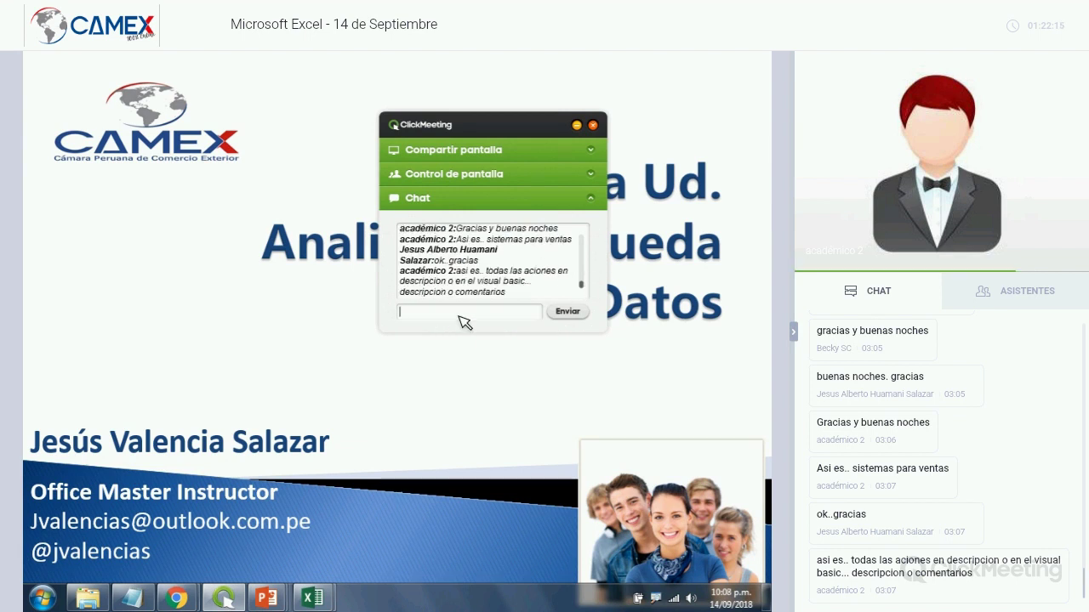
type("Nos")
type(" vemos.. ")
type("gracias")
key("Return")
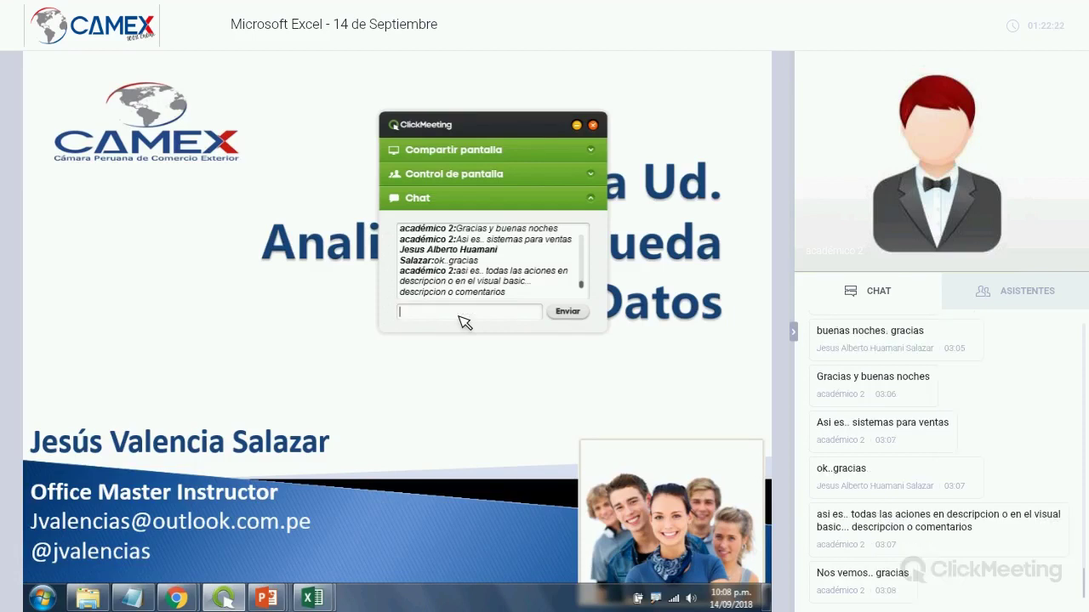